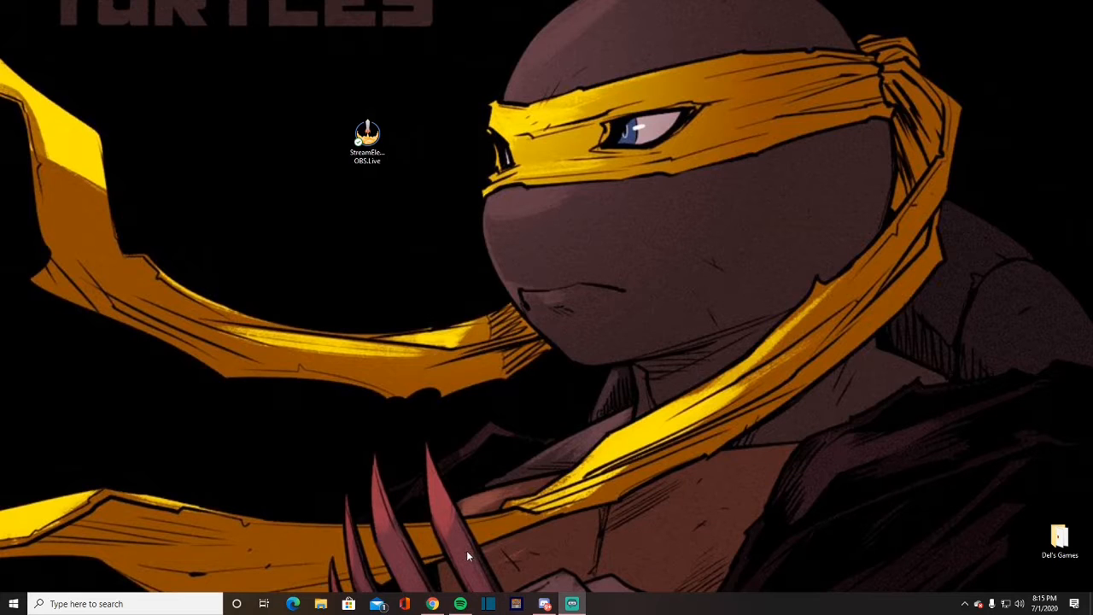
Switch to Chrome and review the OBS.Live download page and feature overview on the StreamElements site
left_click(431, 604)
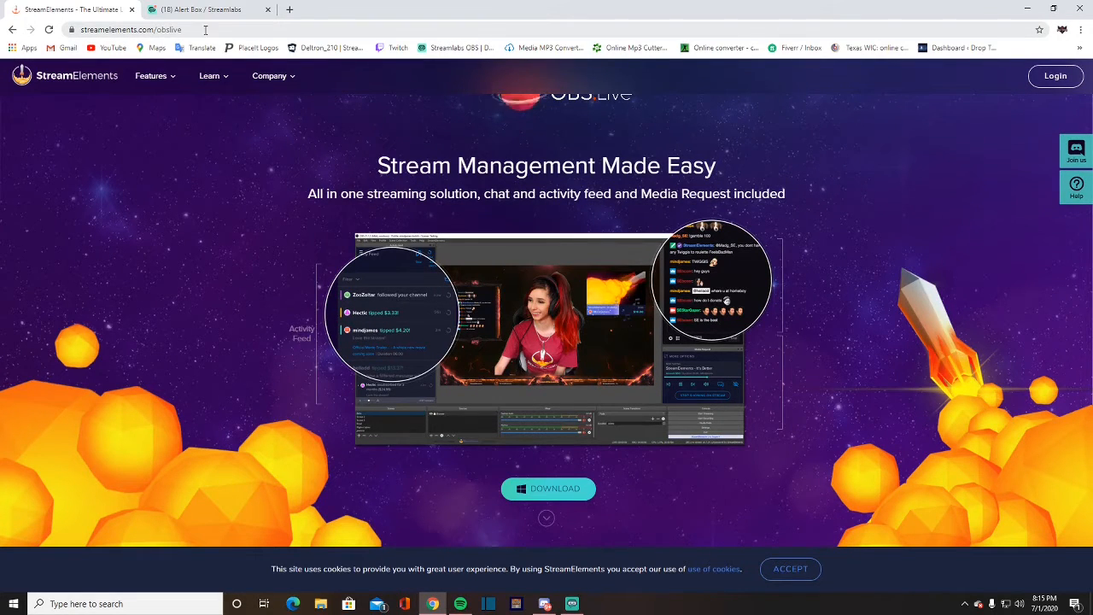
mouse_move(273, 80)
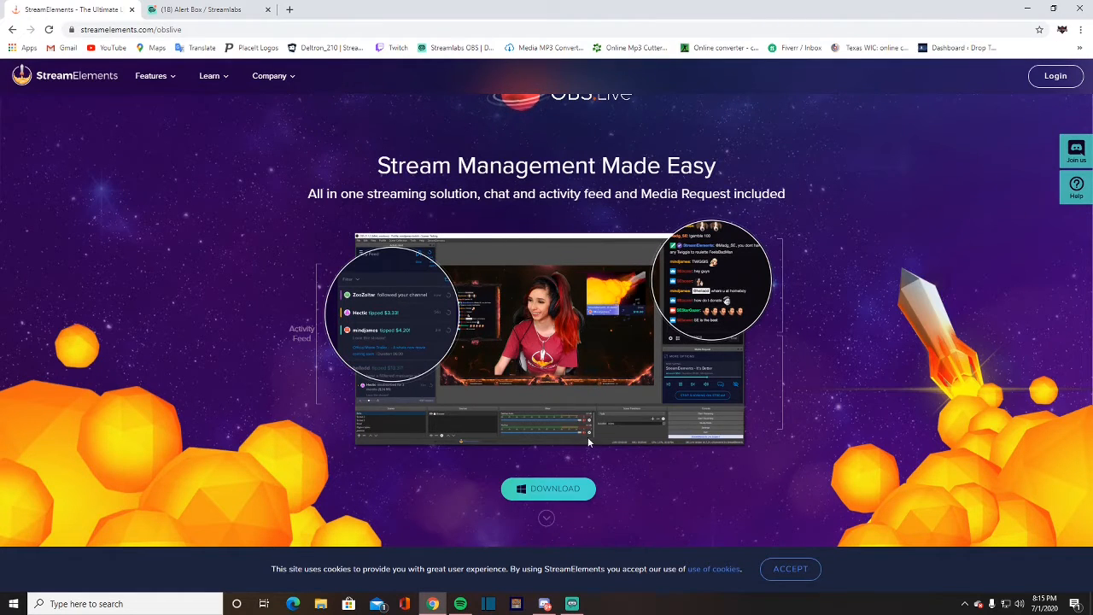
scroll(587, 436, "down", 1)
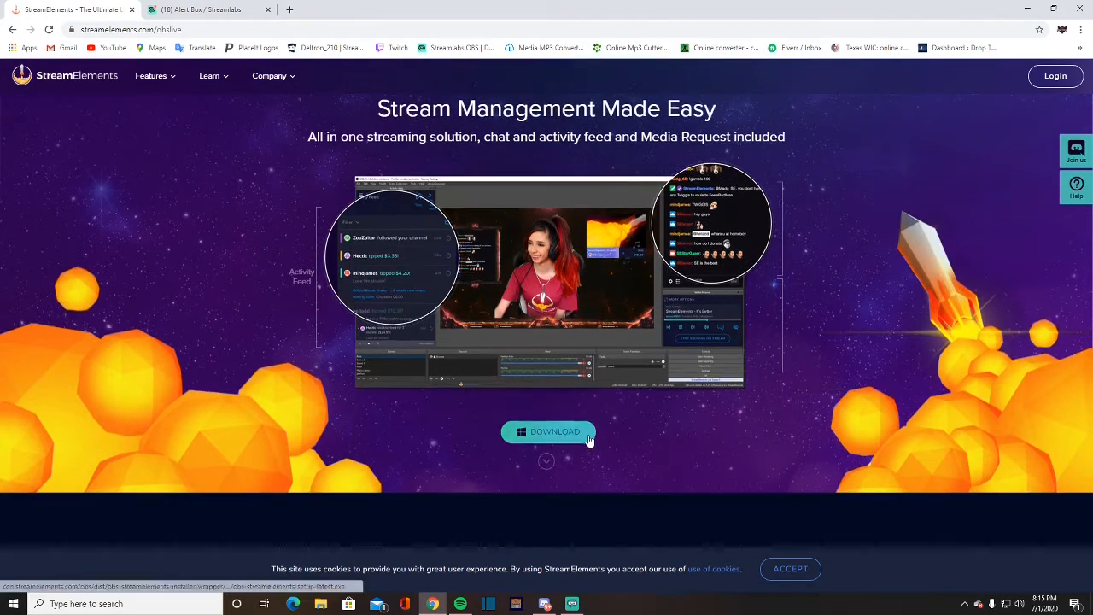
left_click(547, 461)
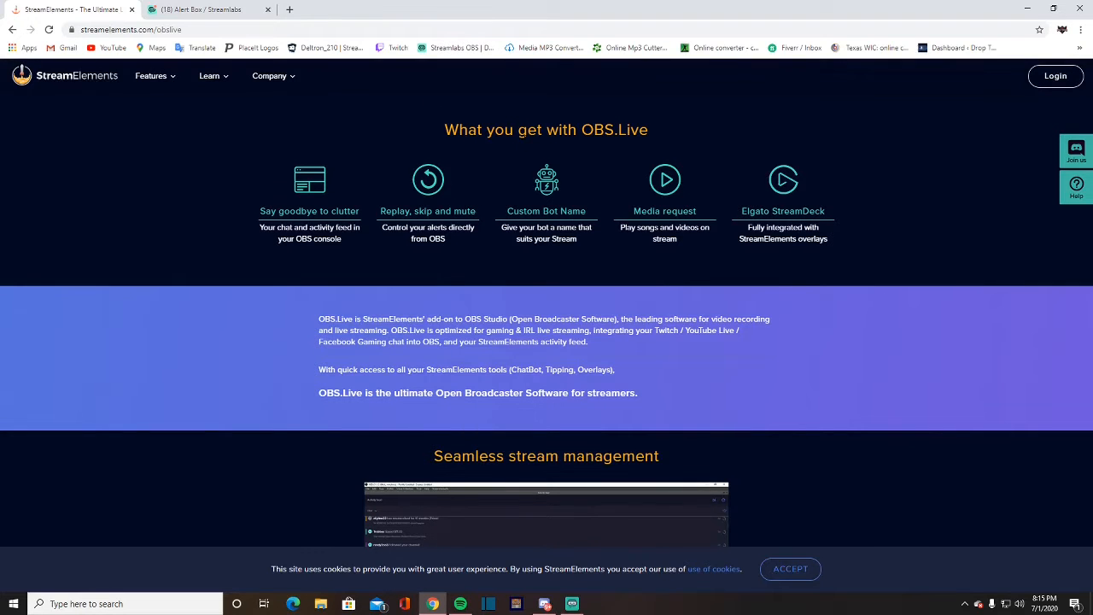
left_click(1027, 9)
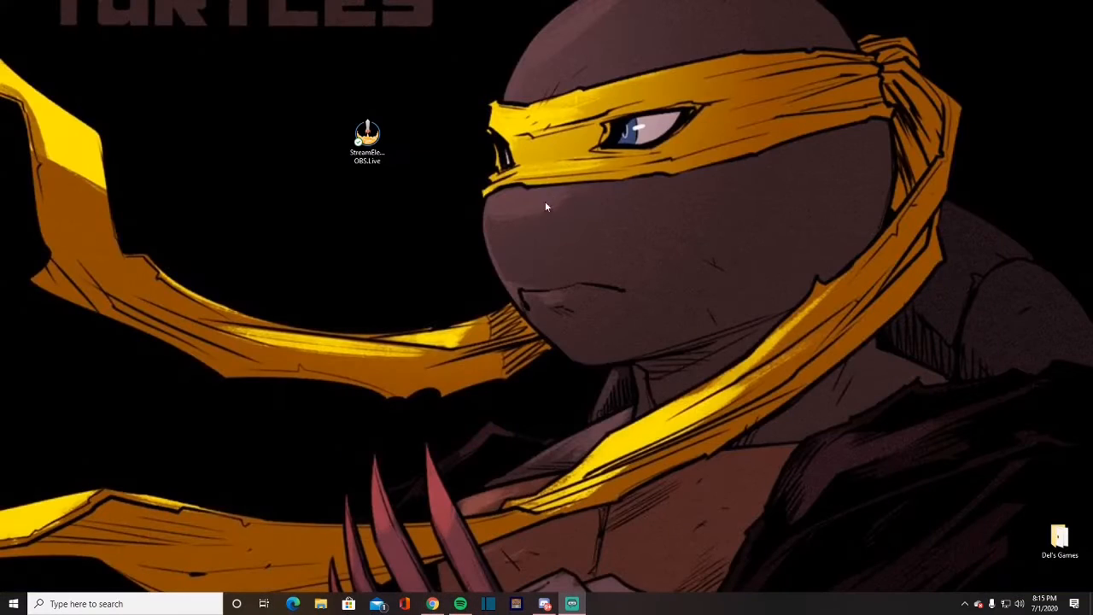
Install StreamElements OBS.Live from the desktop installer, allowing it to close conflicting programs, and launch OBS.Live with a desktop shortcut created
double_click(374, 147)
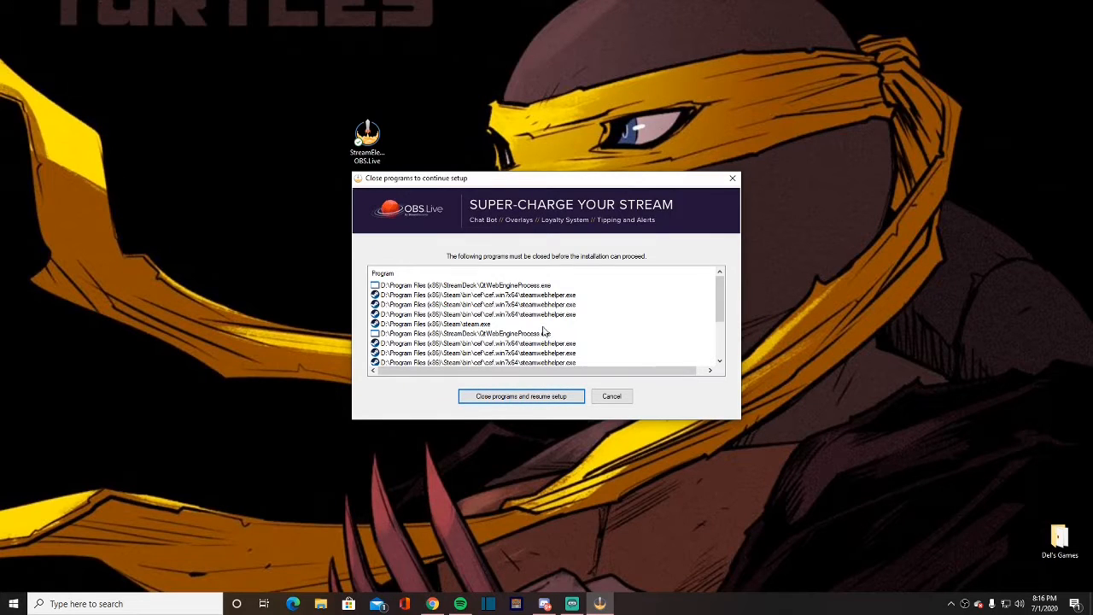
scroll(545, 333, "down", 3)
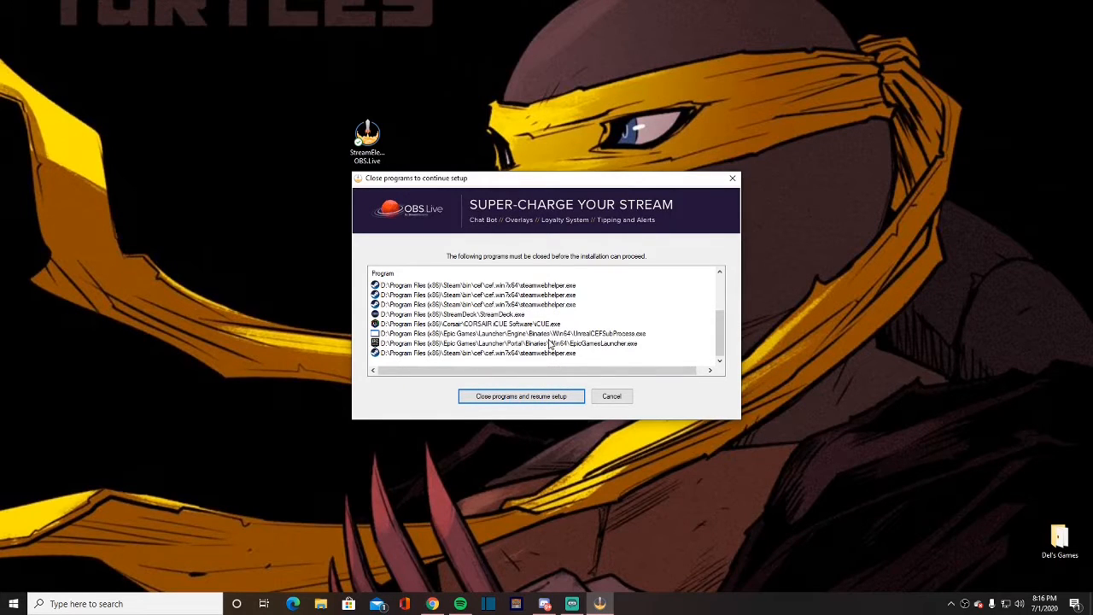
scroll(549, 339, "up", 3)
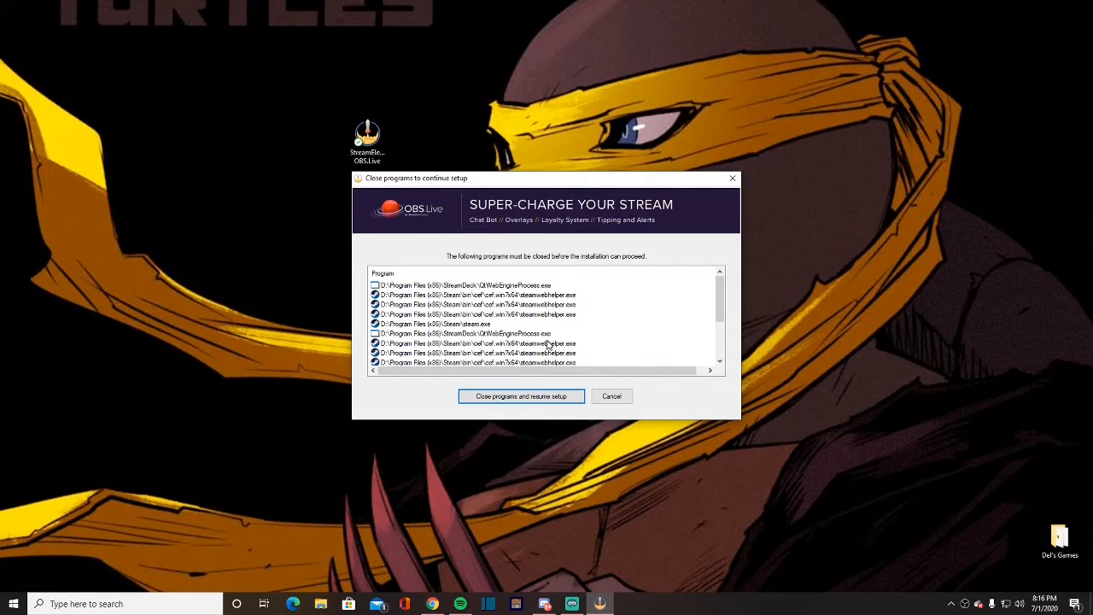
scroll(549, 342, "down", 3)
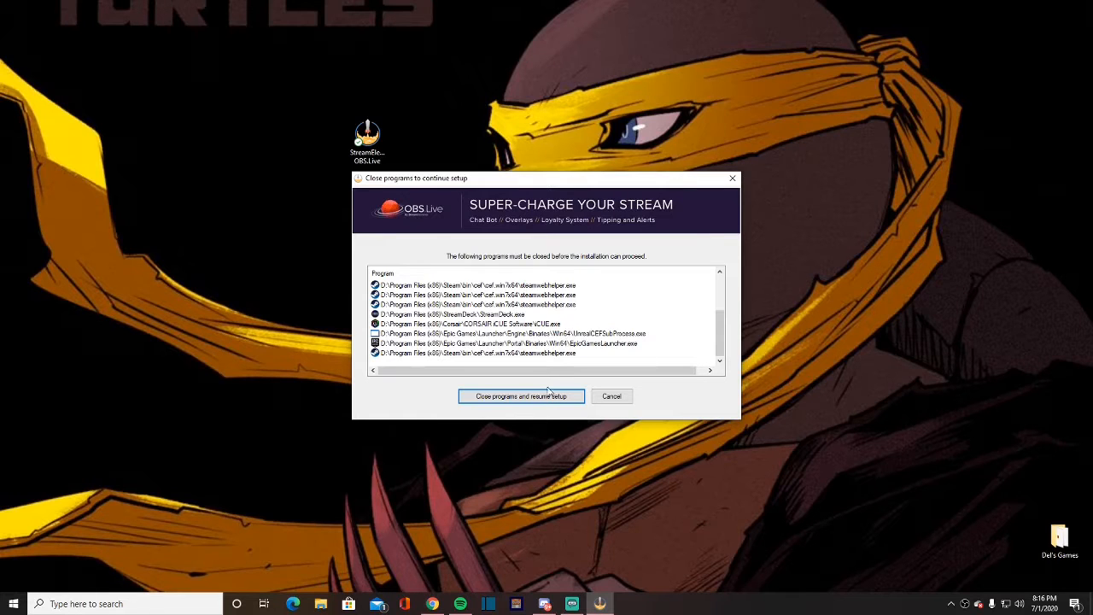
left_click(542, 398)
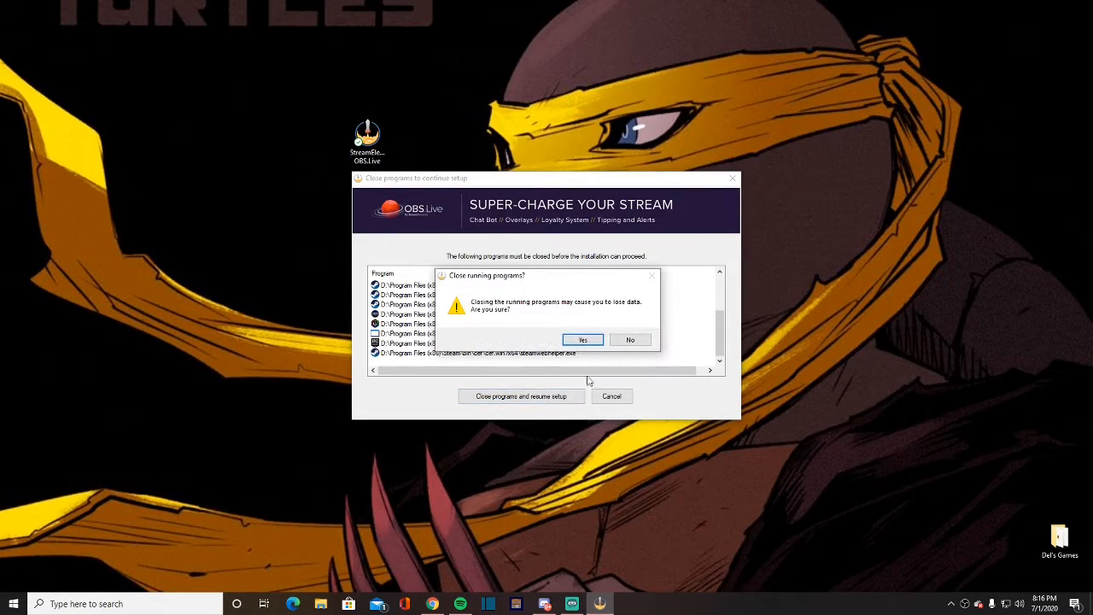
left_click(591, 341)
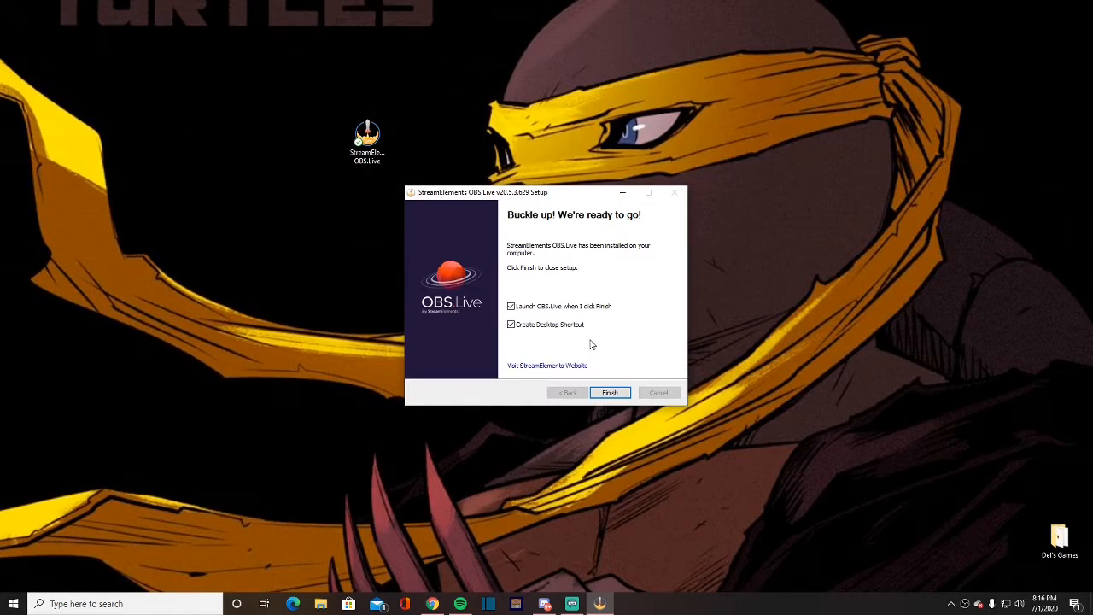
left_click(610, 394)
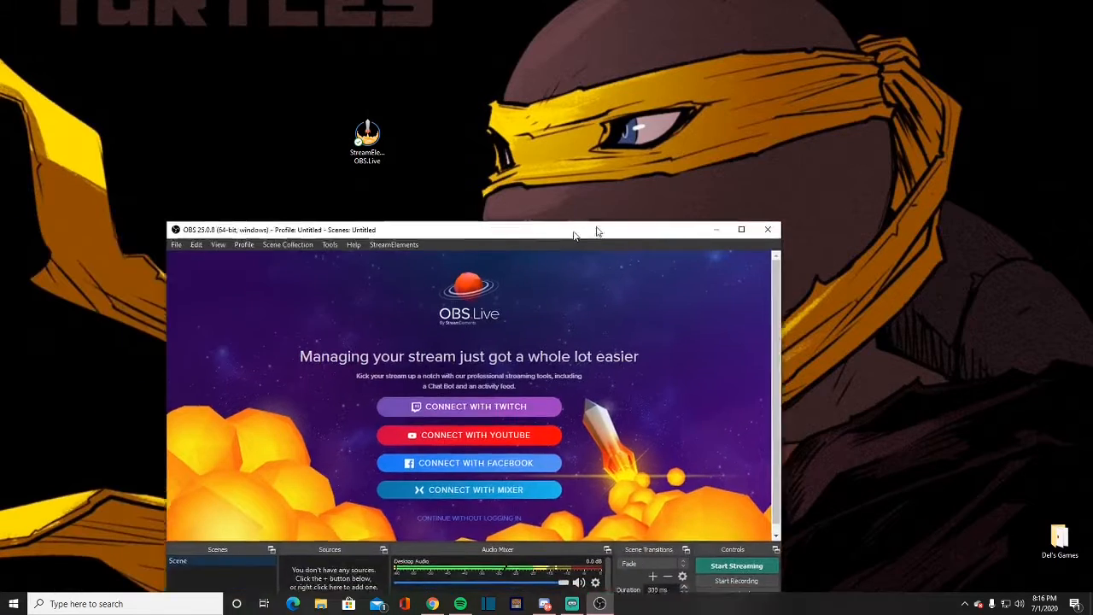
Complete the OBS.Live getting-started wizard, skipping the PayPal tipping setup, and maximize the main window
left_click_drag(598, 229, 640, 83)
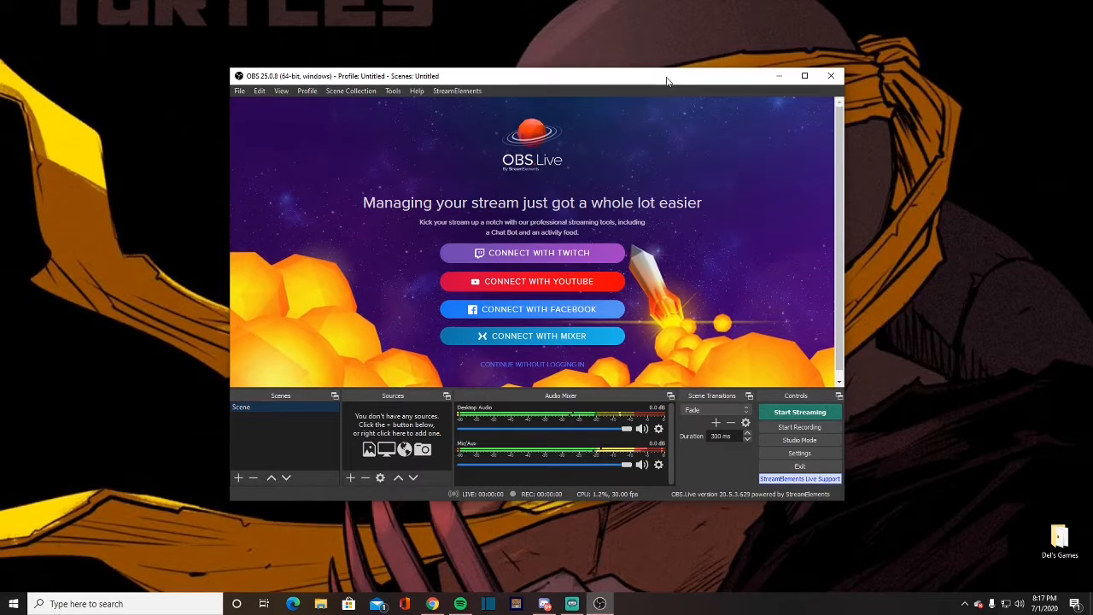
left_click_drag(664, 75, 0, 198)
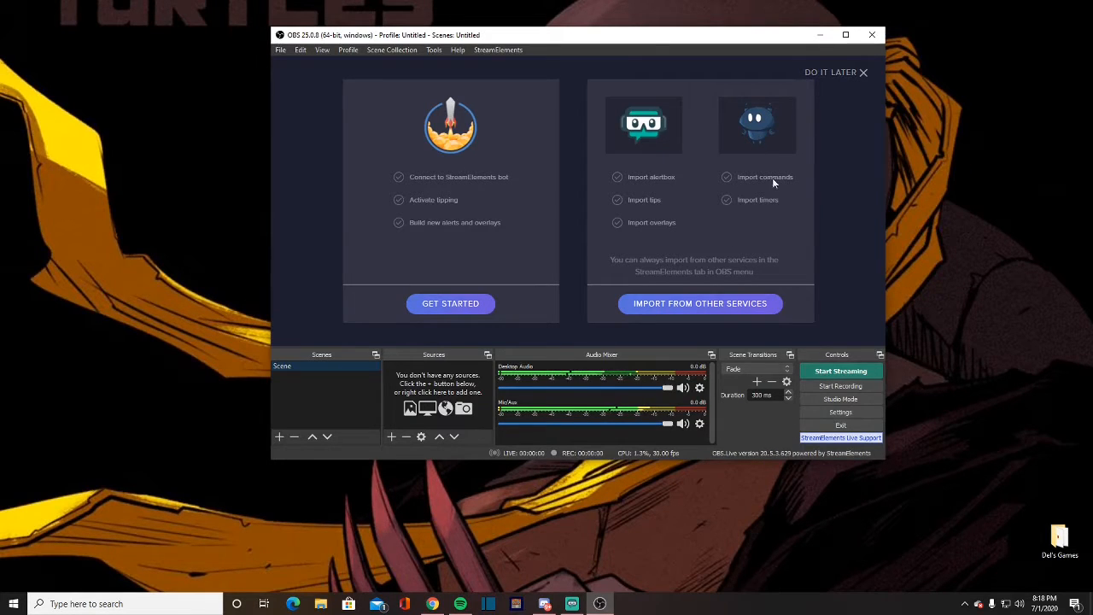
left_click(858, 73)
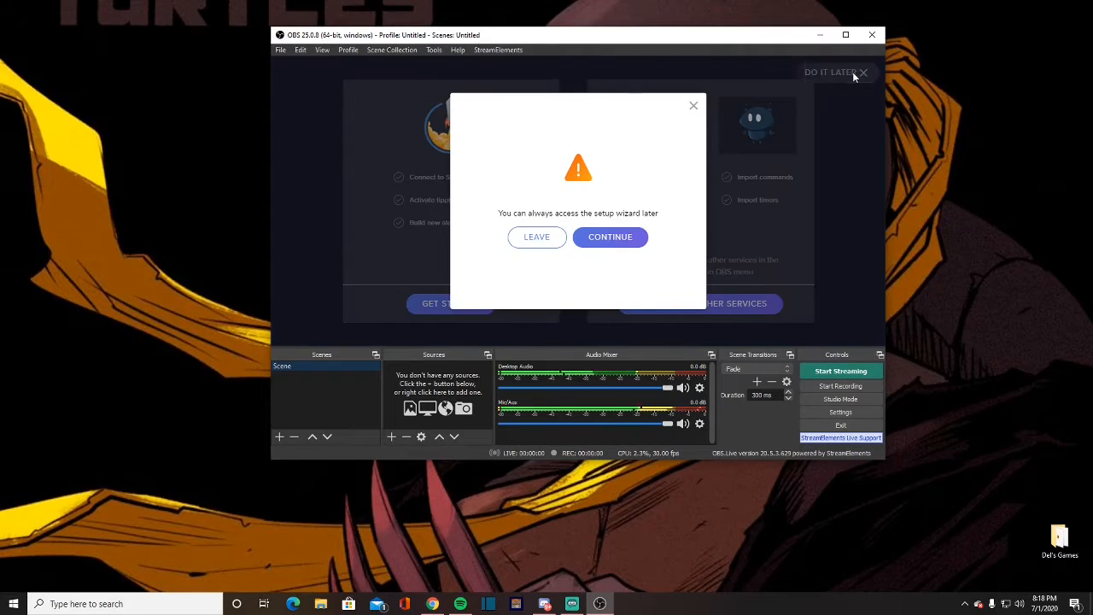
left_click(597, 243)
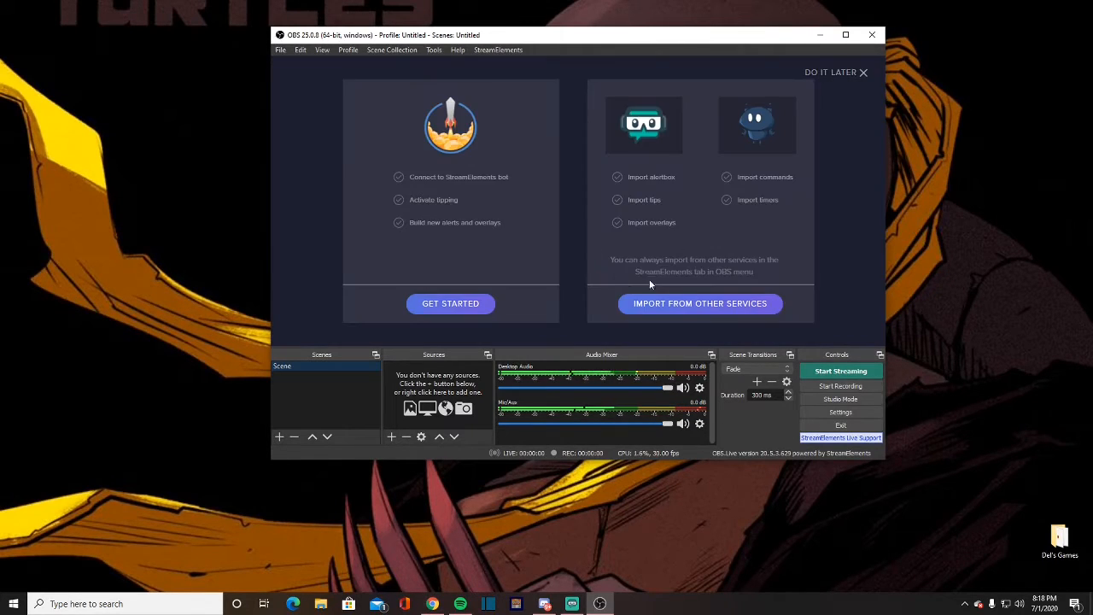
left_click(429, 308)
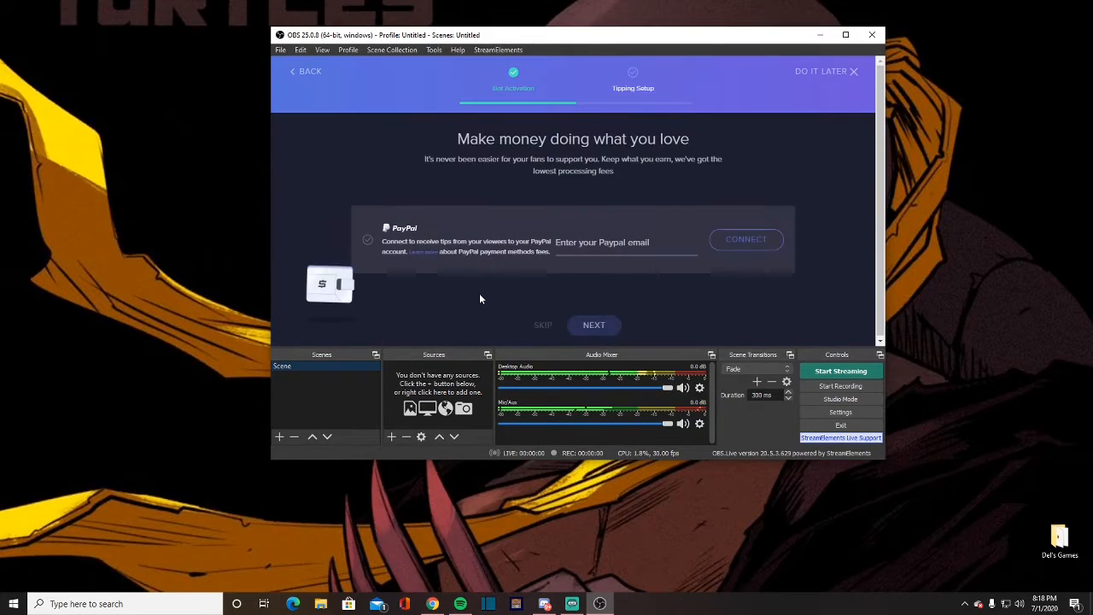
left_click(539, 326)
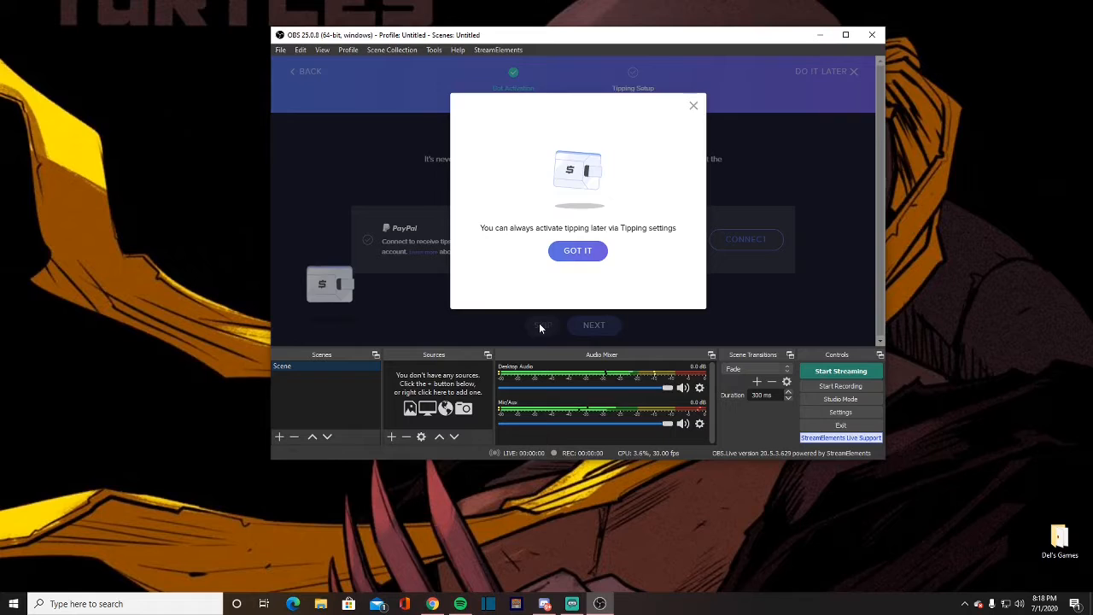
left_click(587, 251)
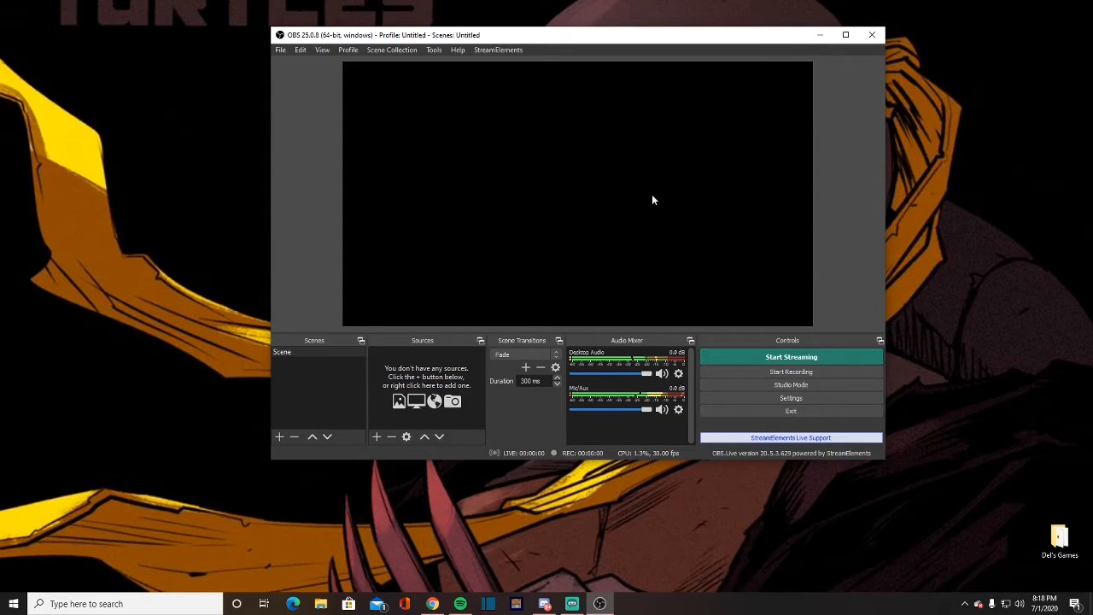
left_click(845, 35)
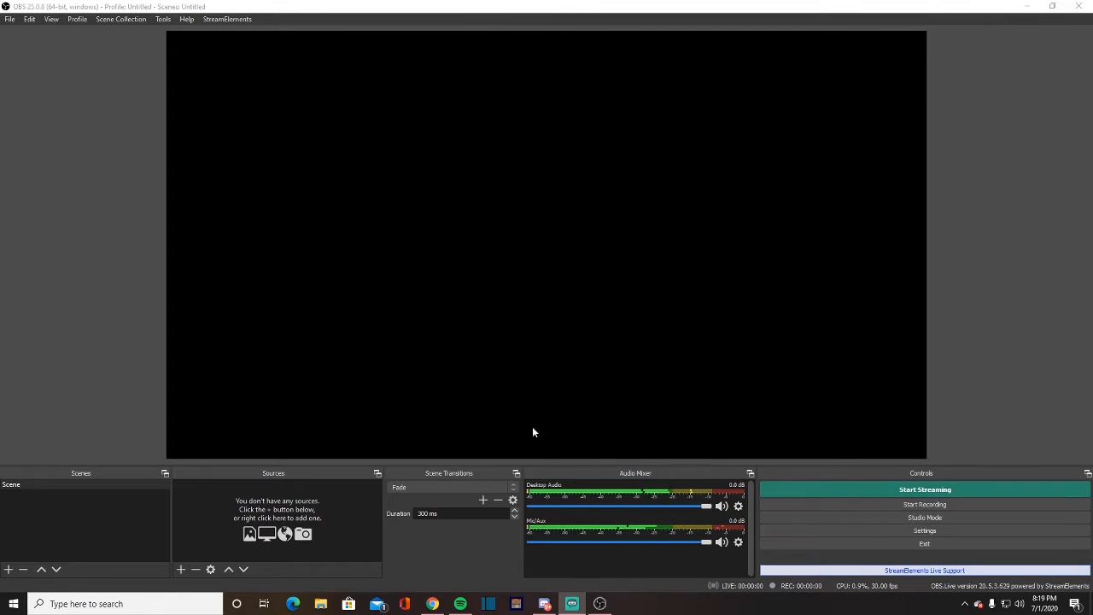
left_click(10, 19)
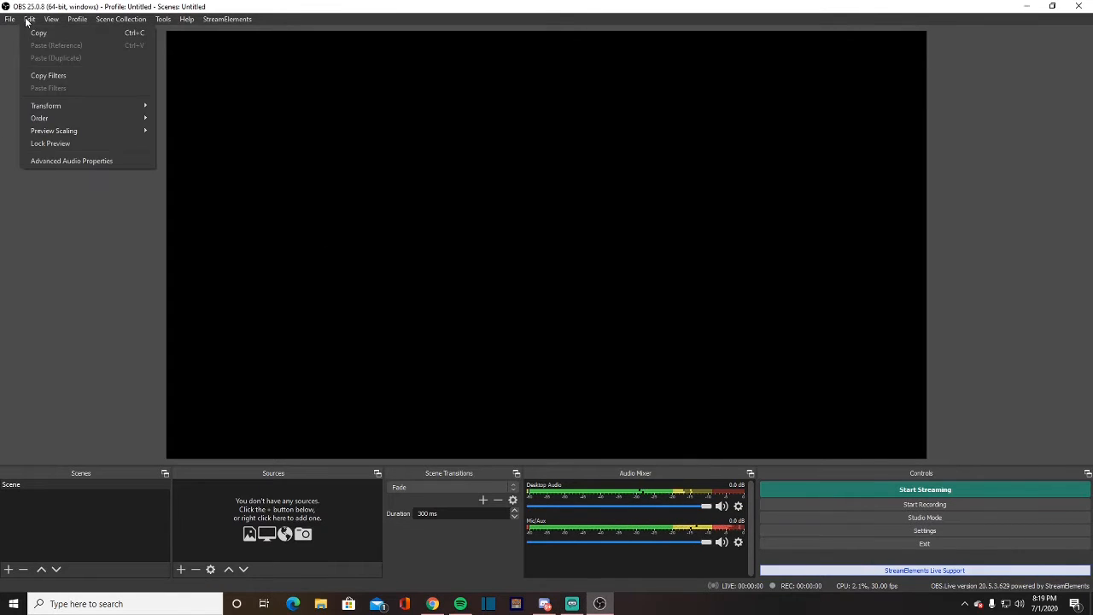
mouse_move(49, 20)
mouse_move(111, 21)
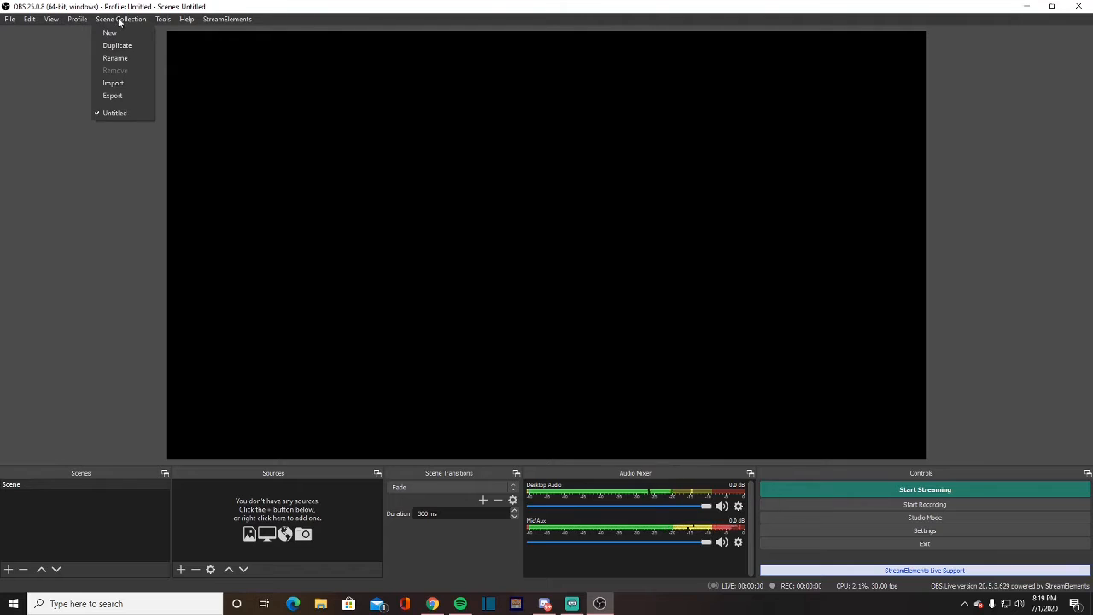
mouse_move(228, 21)
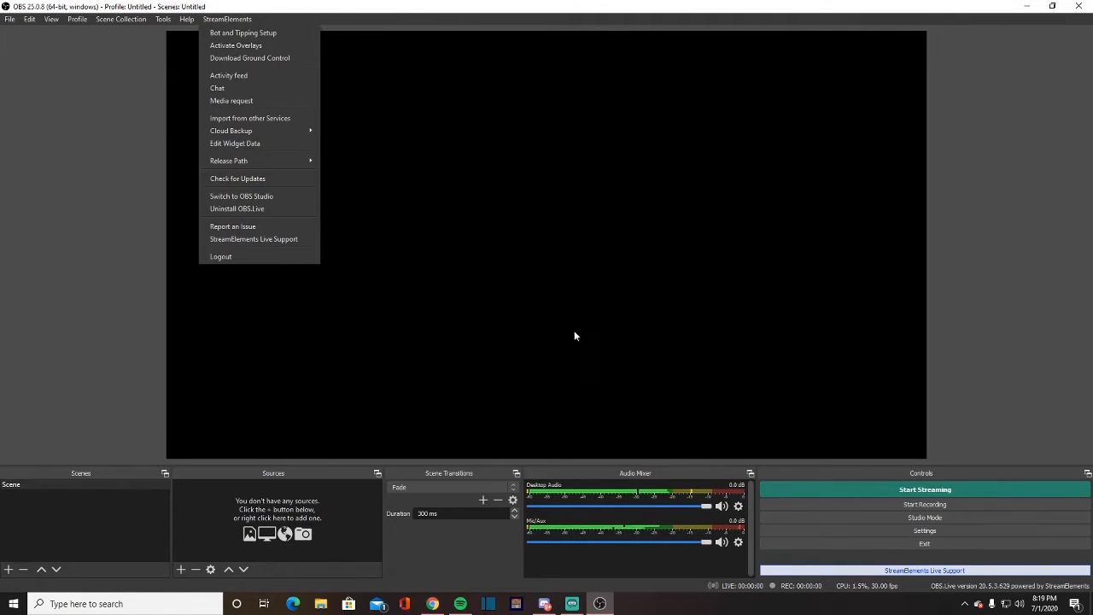
left_click(551, 343)
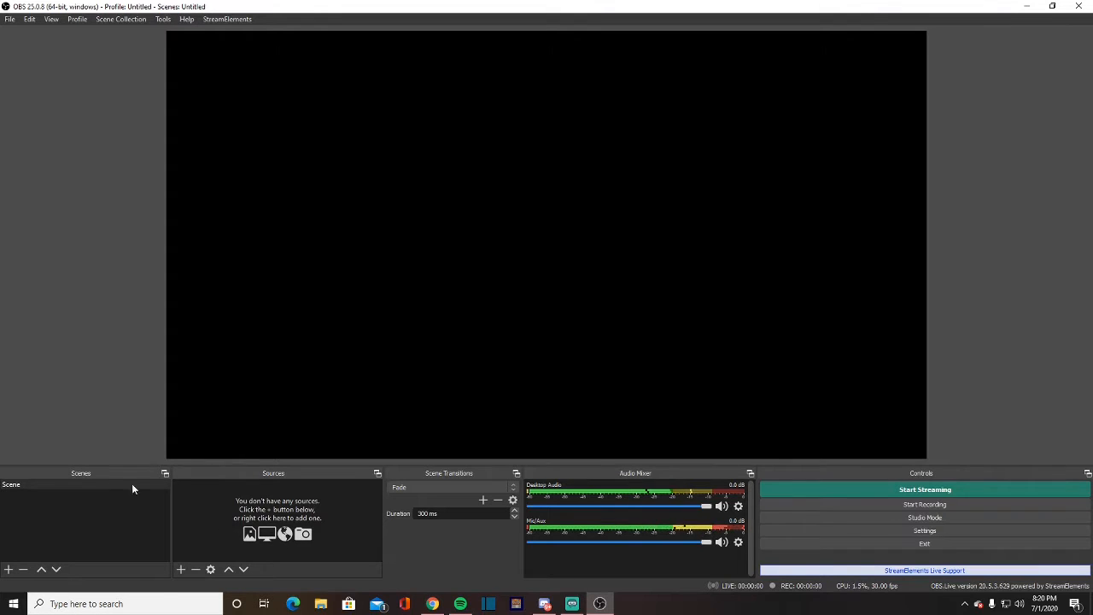
Rename the existing scene to Demo
left_click(8, 569)
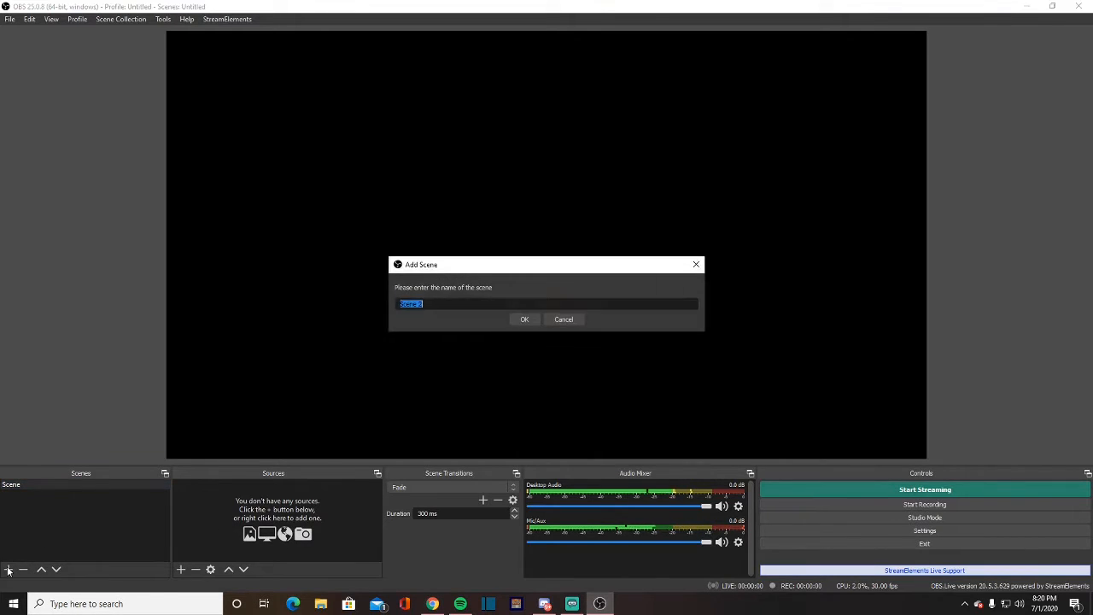
left_click(560, 321)
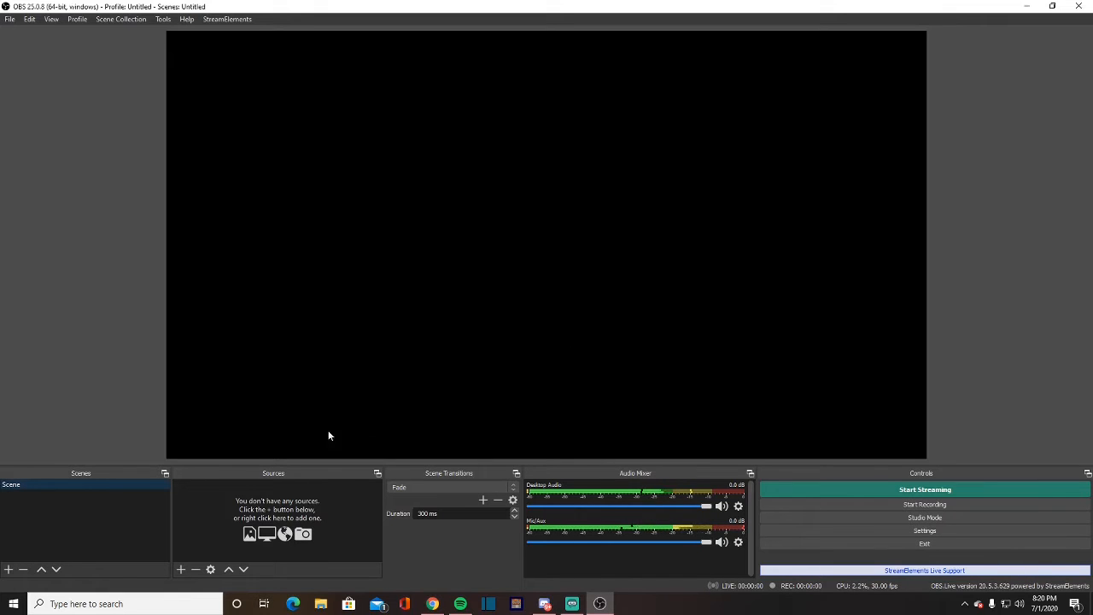
right_click(60, 485)
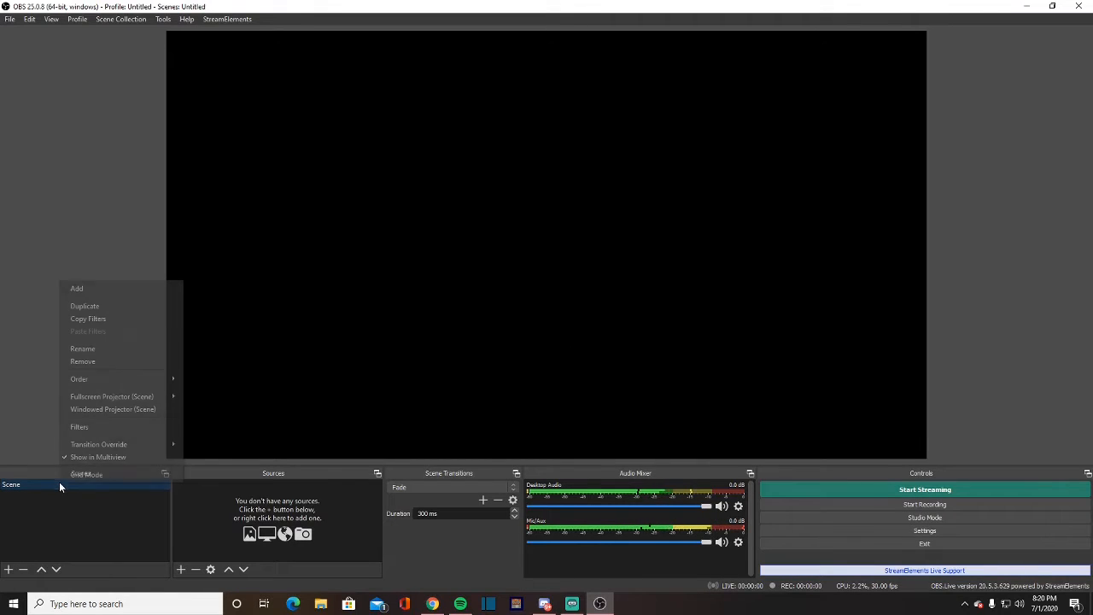
left_click(102, 350)
type("scene")
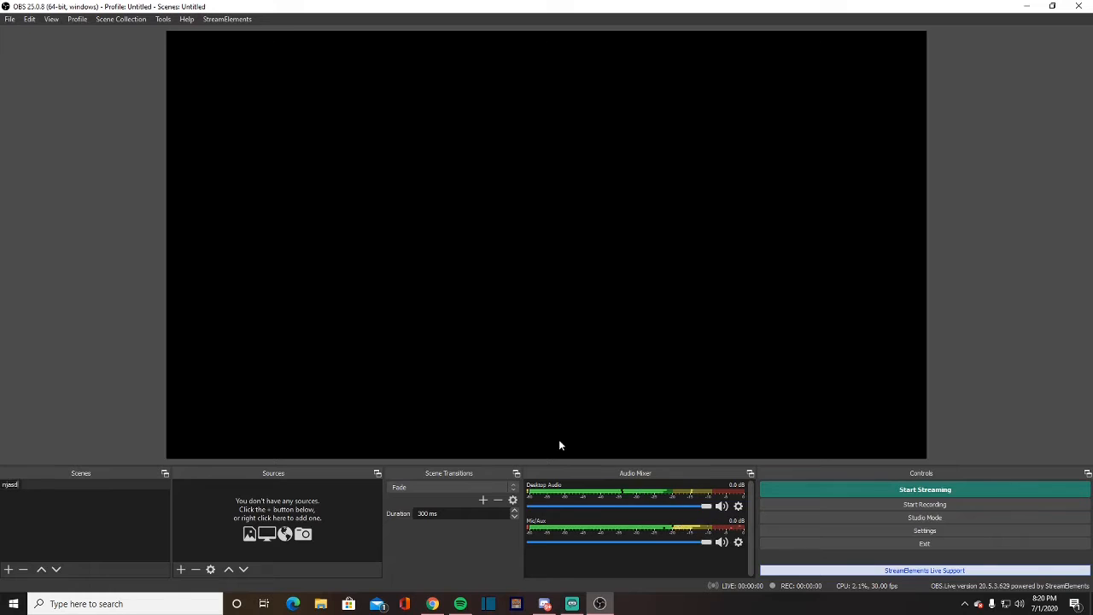
key("BackSpace")
key("BackSpace")
key("BackSpace")
key("BackSpace")
key("BackSpace")
type("Demo")
key("Return")
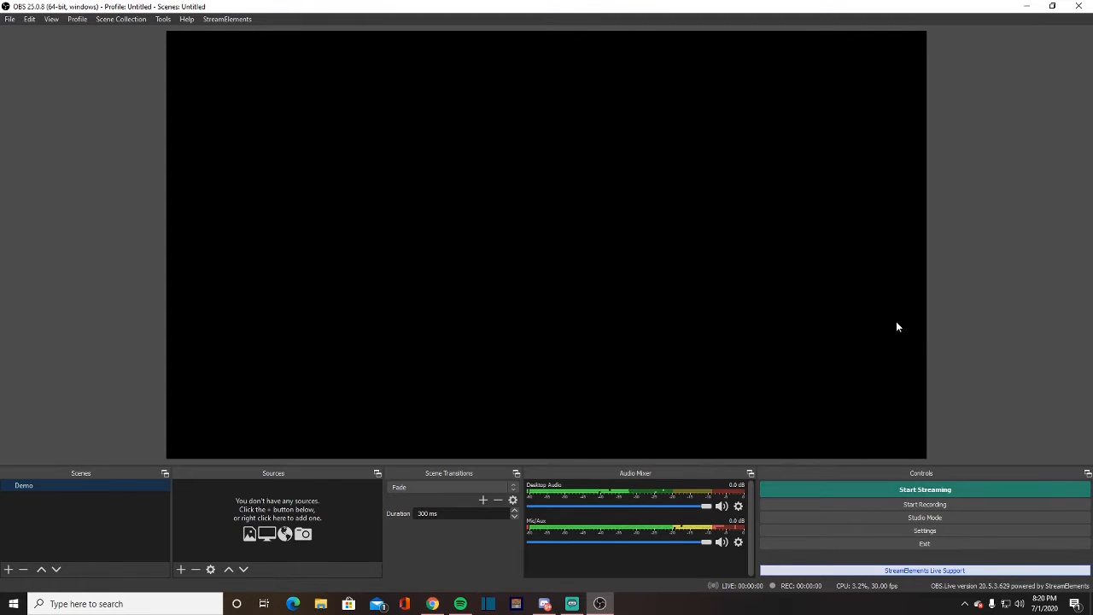
Review the General, Stream, Output, Audio and Video pages of the OBS settings, and close the settings without changes
left_click(925, 529)
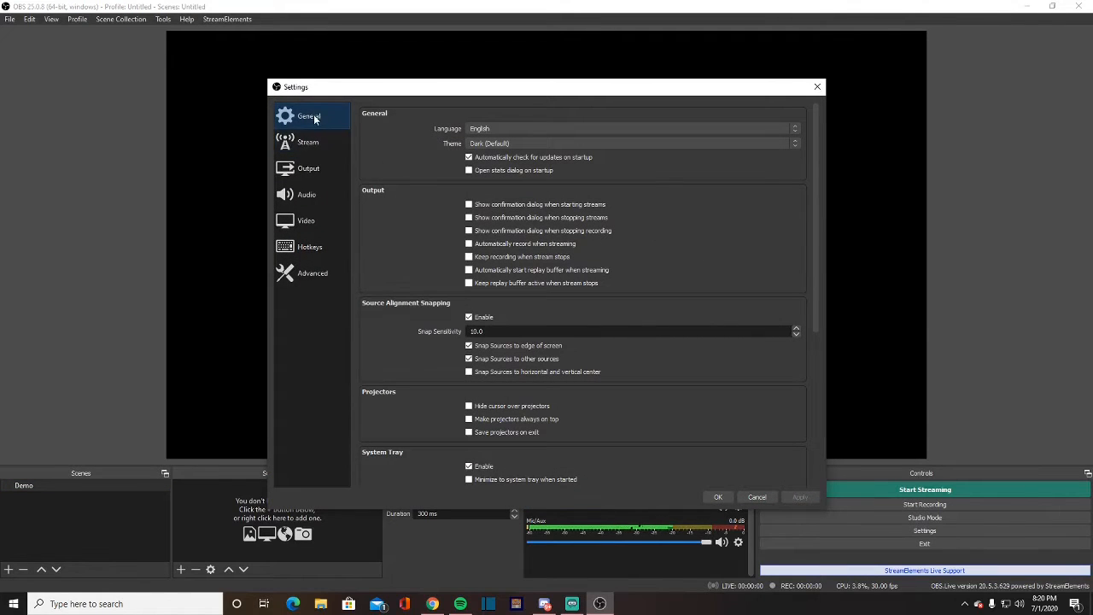
left_click_drag(516, 91, 0, 116)
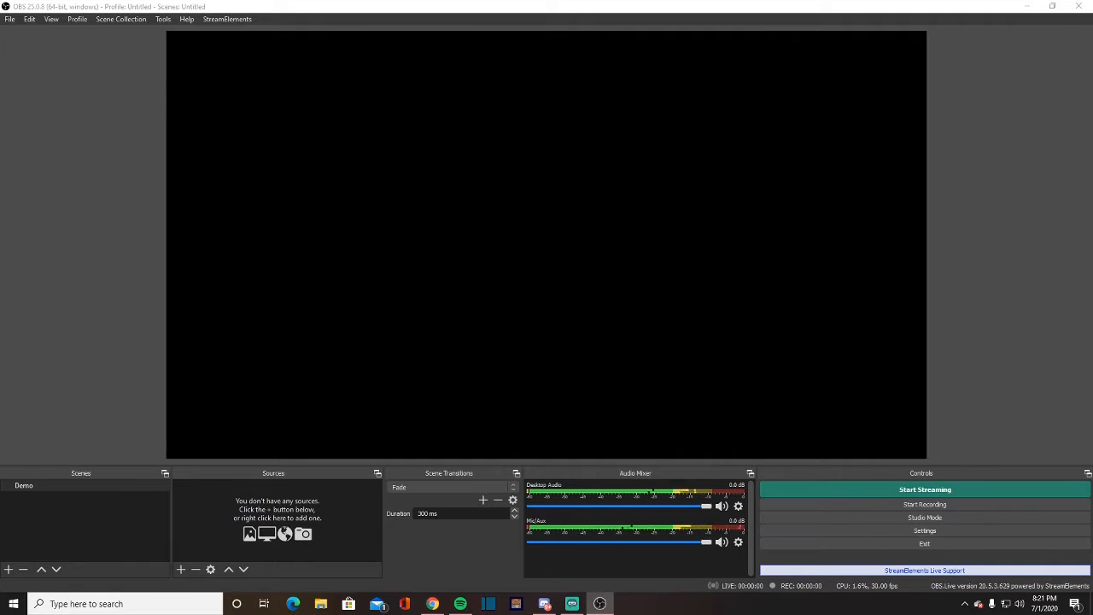
left_click_drag(0, 129, 480, 58)
left_click(456, 108)
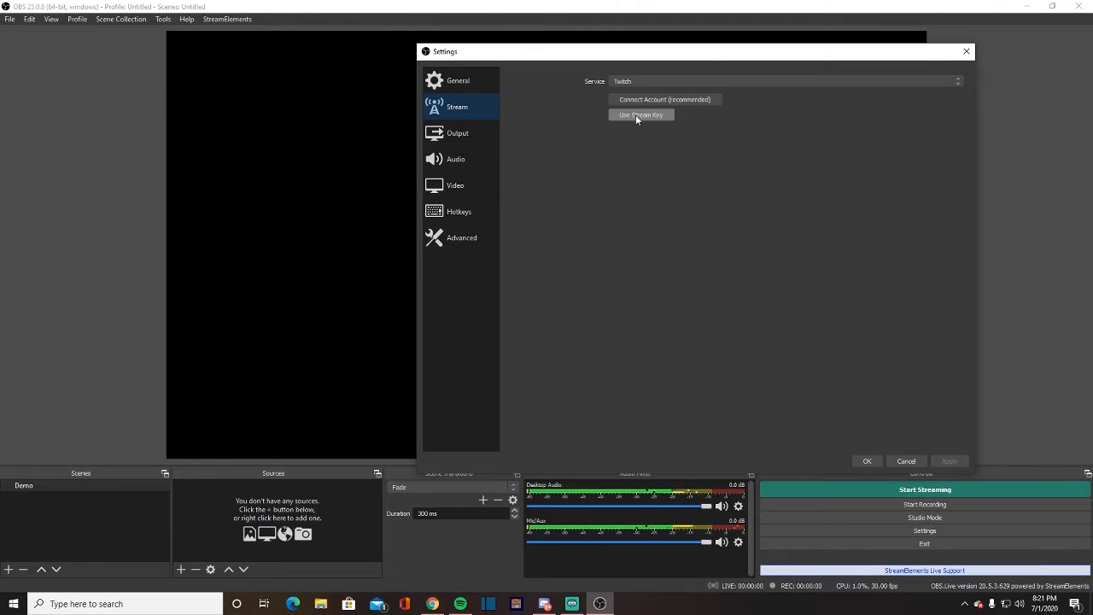
left_click(471, 86)
left_click(456, 132)
left_click(454, 159)
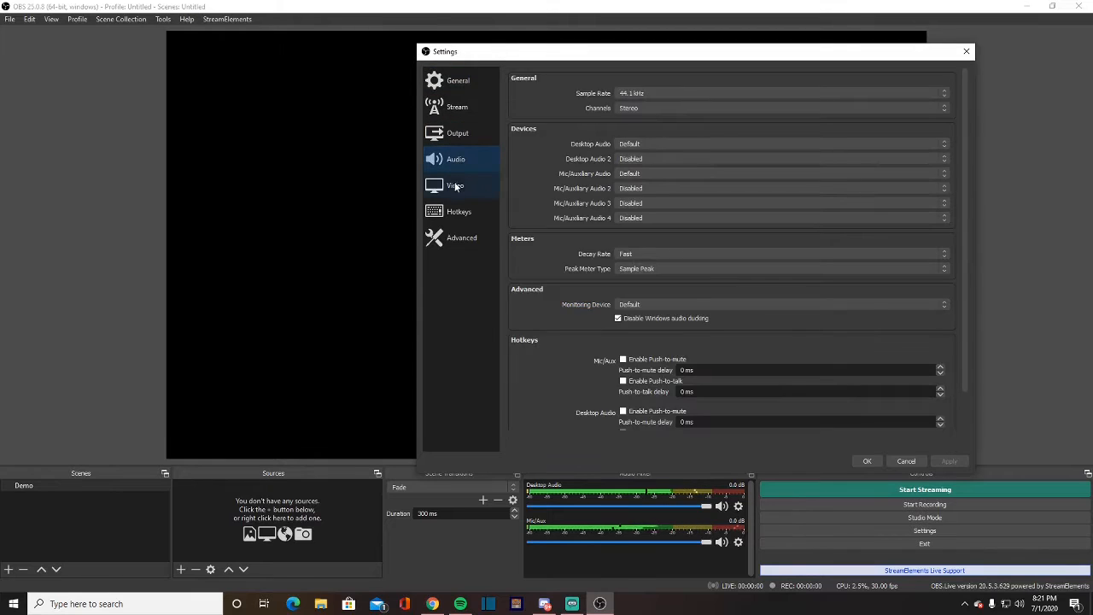
left_click(456, 185)
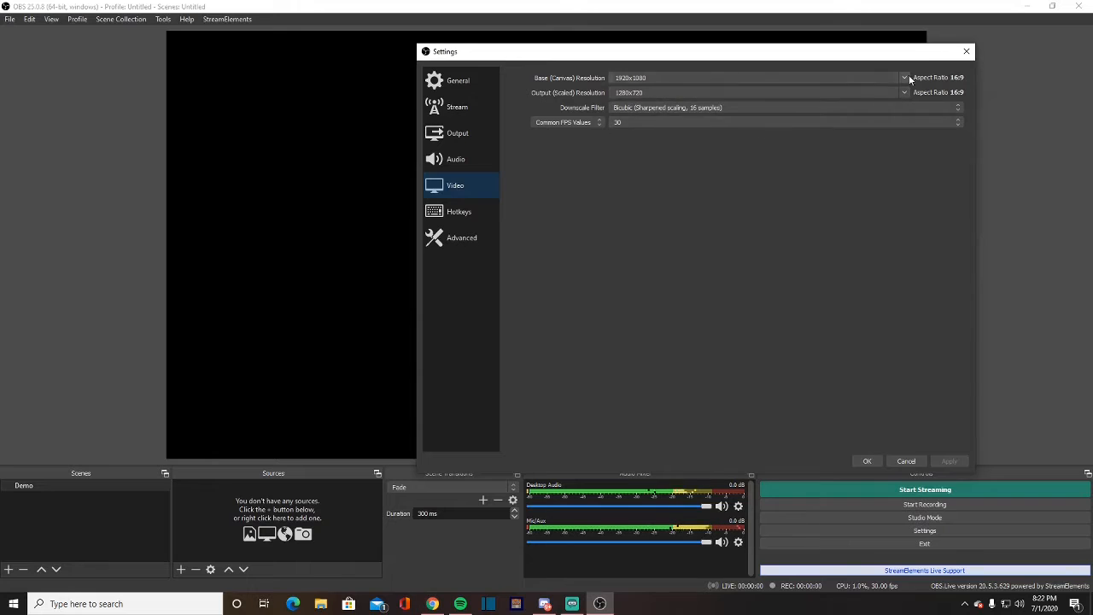
left_click(453, 85)
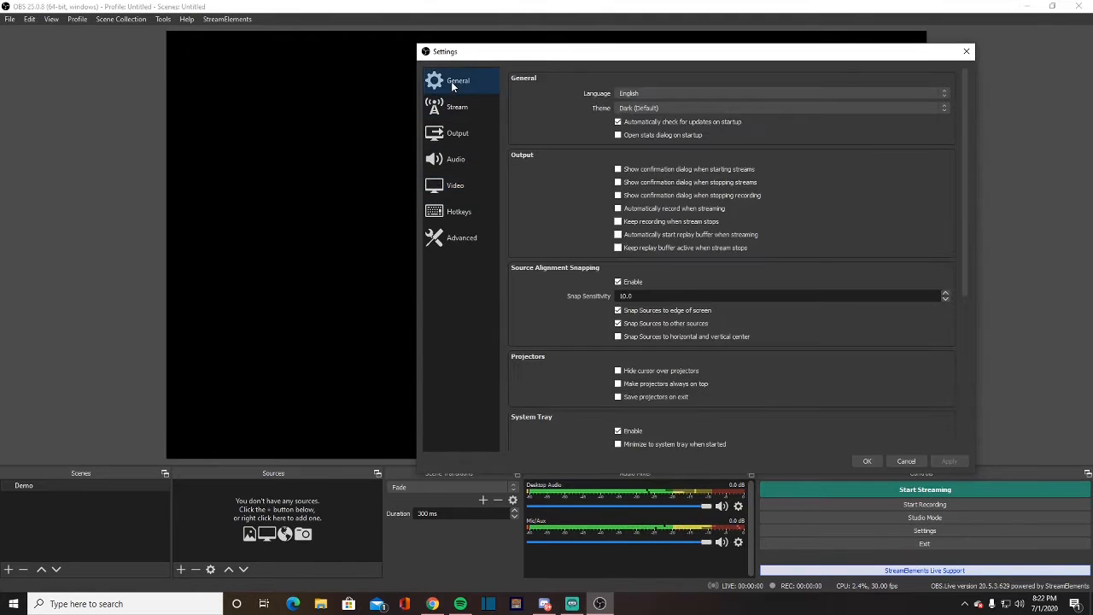
left_click(967, 53)
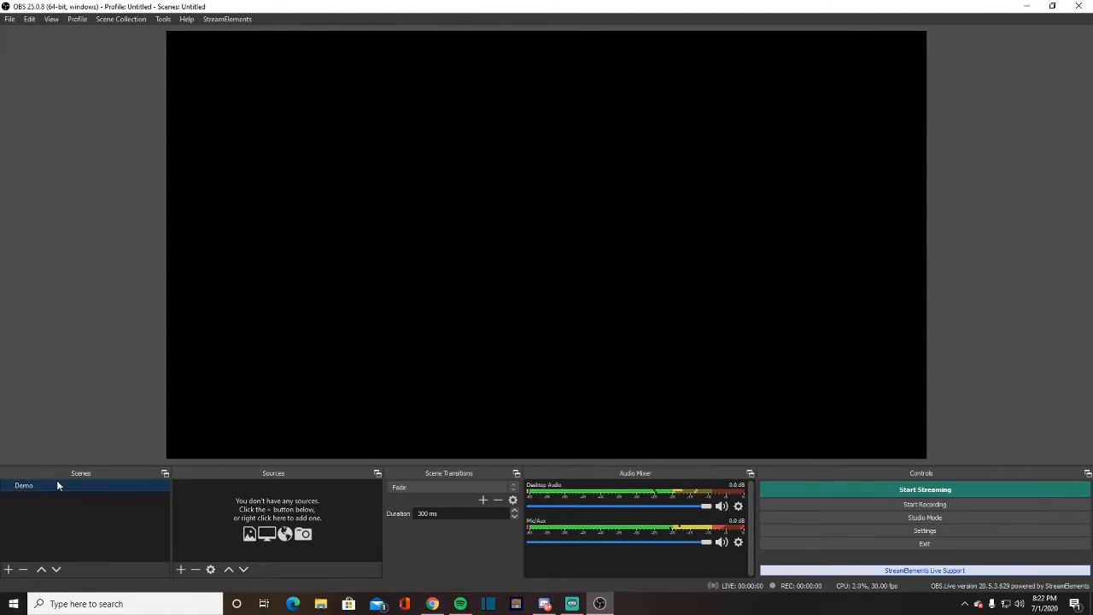
Add a new Display Capture source to the Demo scene, capturing Display 1: 1920x1080 @ 0,0 with the cursor
left_click(181, 570)
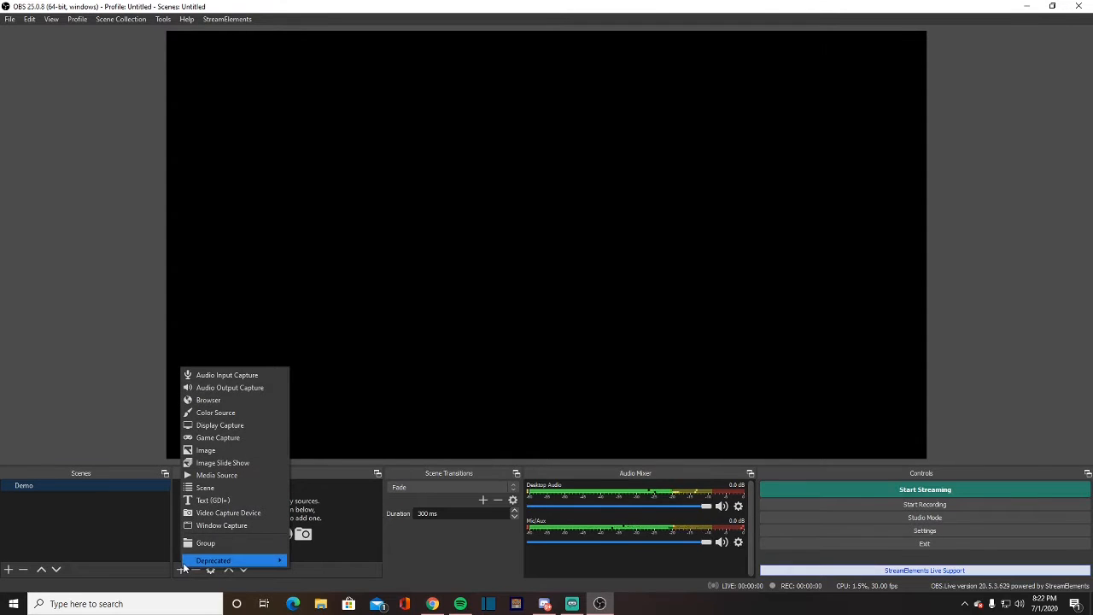
left_click(226, 425)
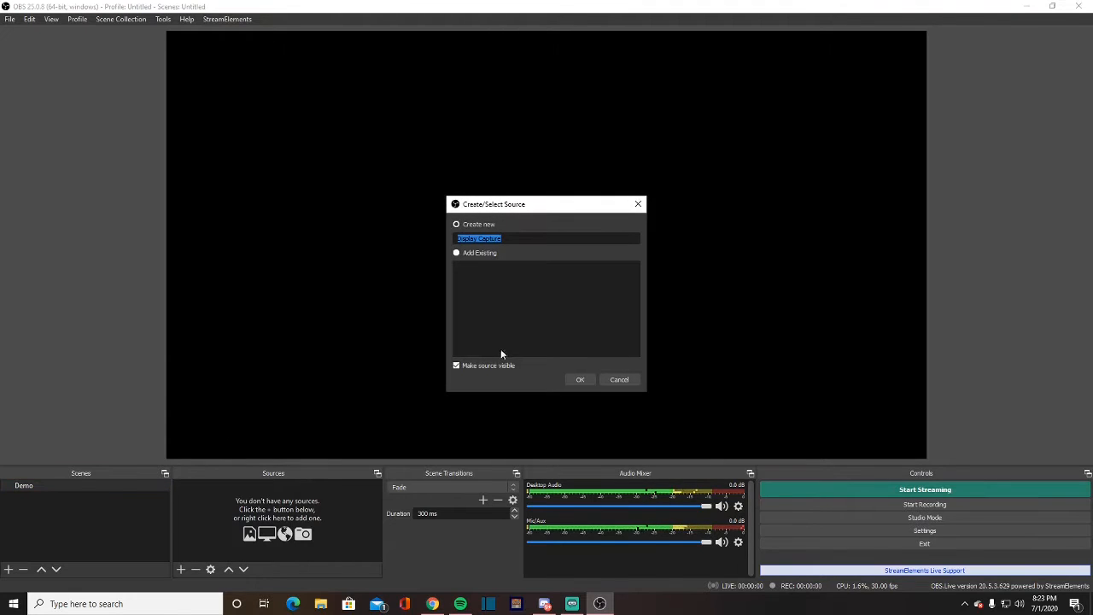
left_click(580, 380)
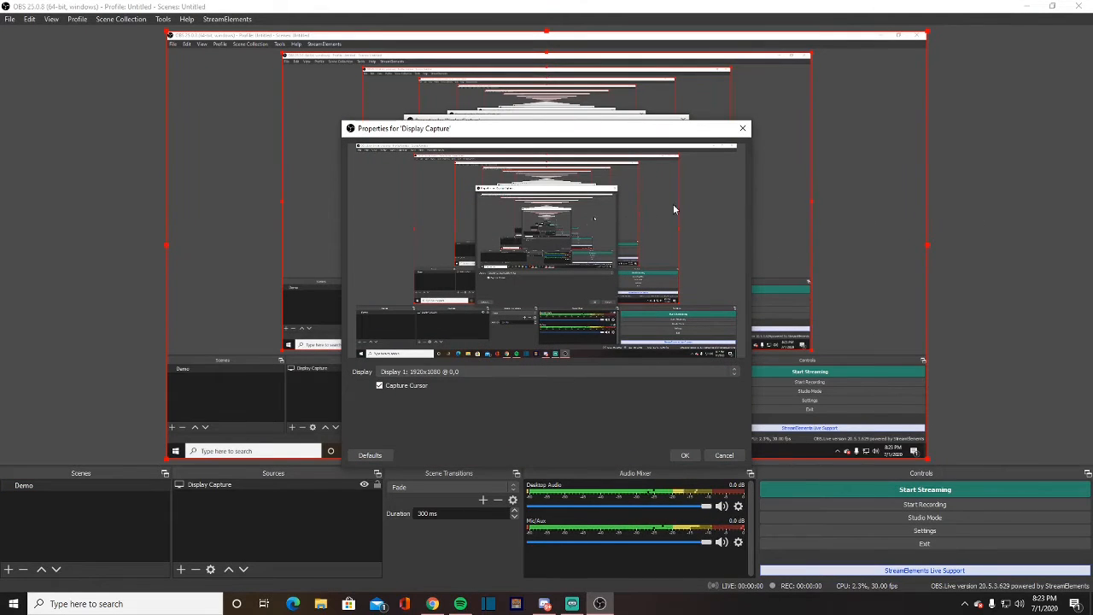
left_click_drag(672, 15, 580, 2)
left_click(543, 371)
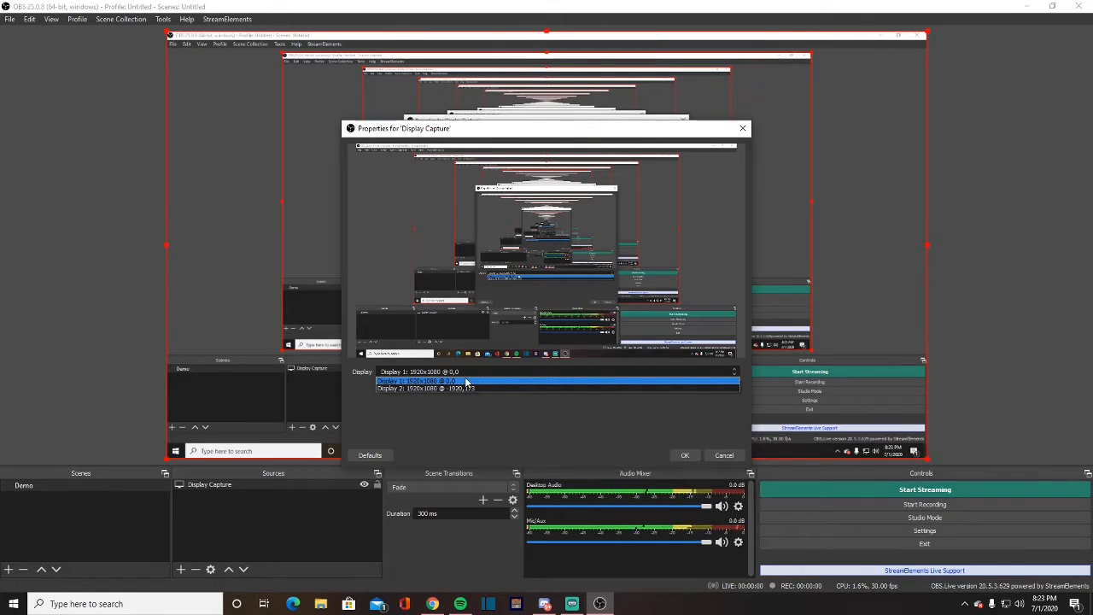
left_click(467, 382)
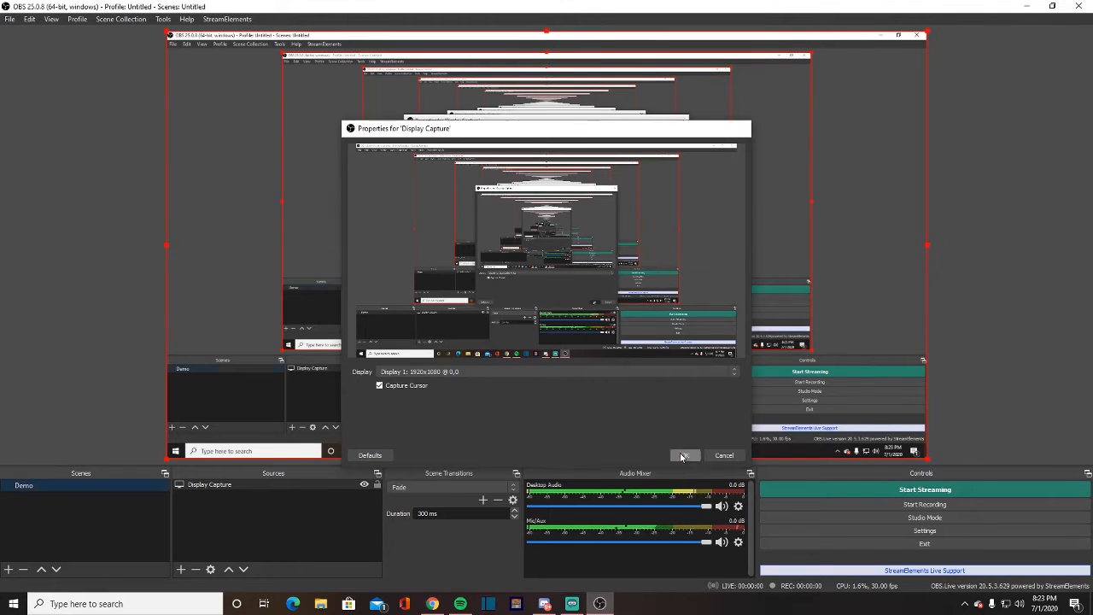
left_click(683, 456)
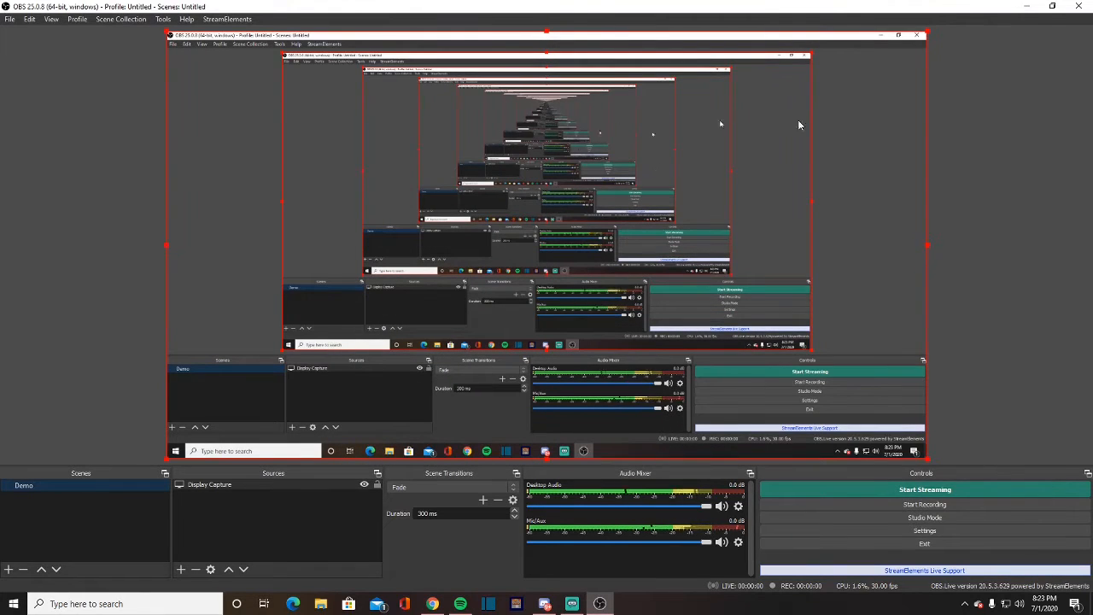
Move the OBS window aside to check the live display capture against the desktop, and maximize the window again
left_click_drag(718, 7, 732, 440)
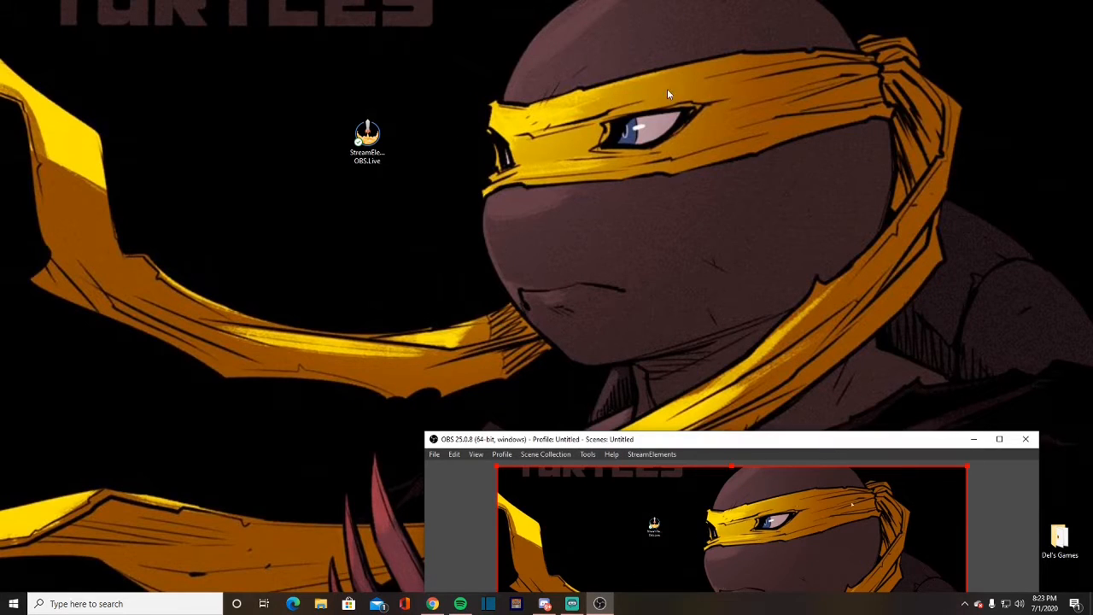
left_click_drag(771, 443, 611, 96)
left_click(845, 96)
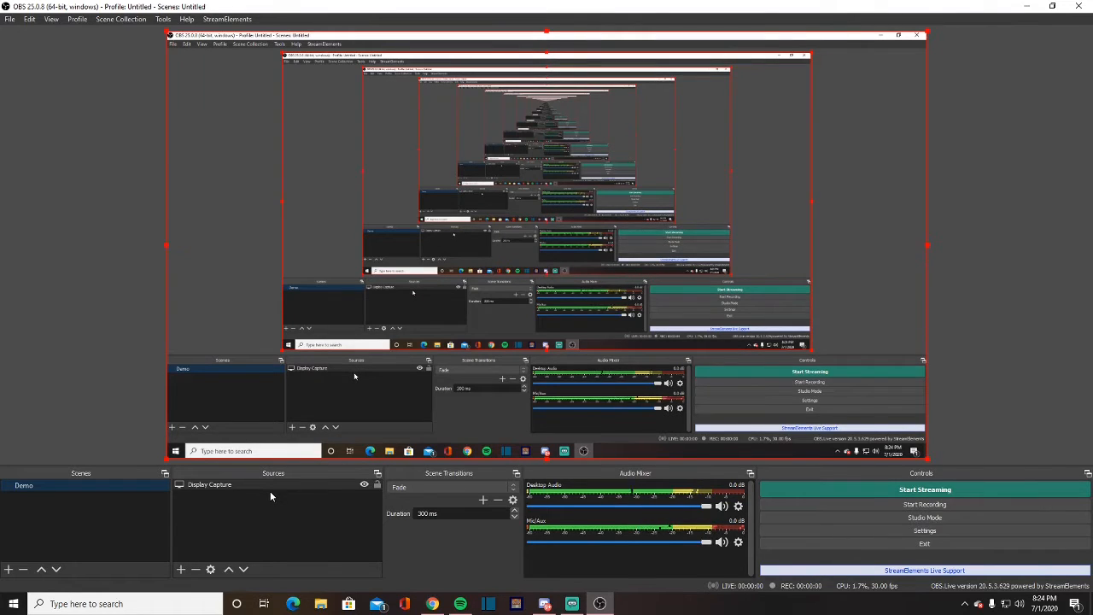
Open the list of source types that can be added to the Demo scene
left_click(180, 571)
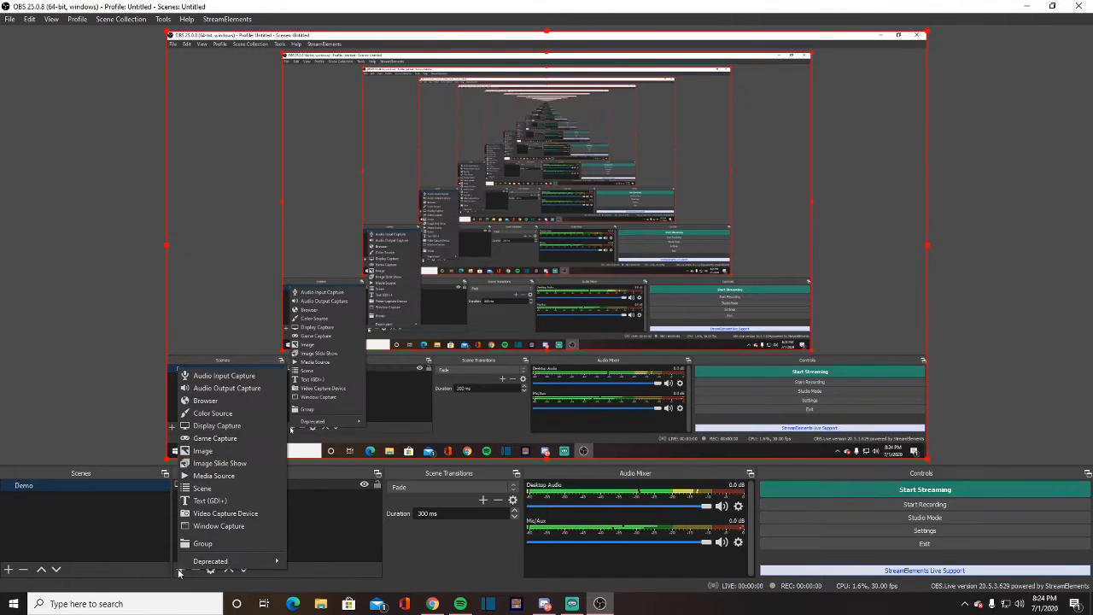
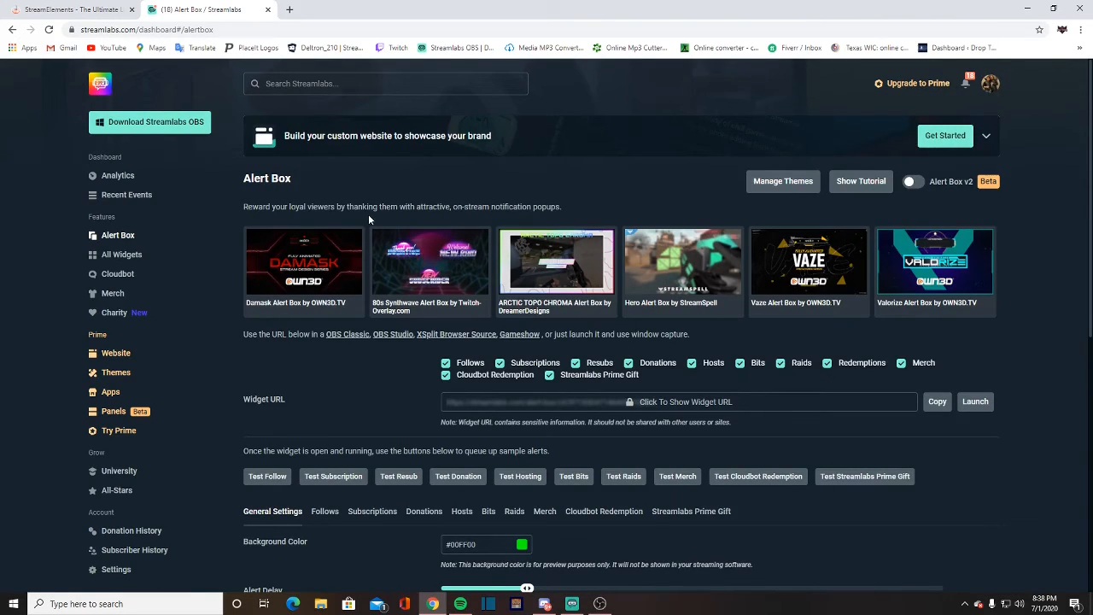
Switch to Chrome, examine the Streamlabs Alert Box settings and test alert options, and copy the widget URL
left_click(1027, 10)
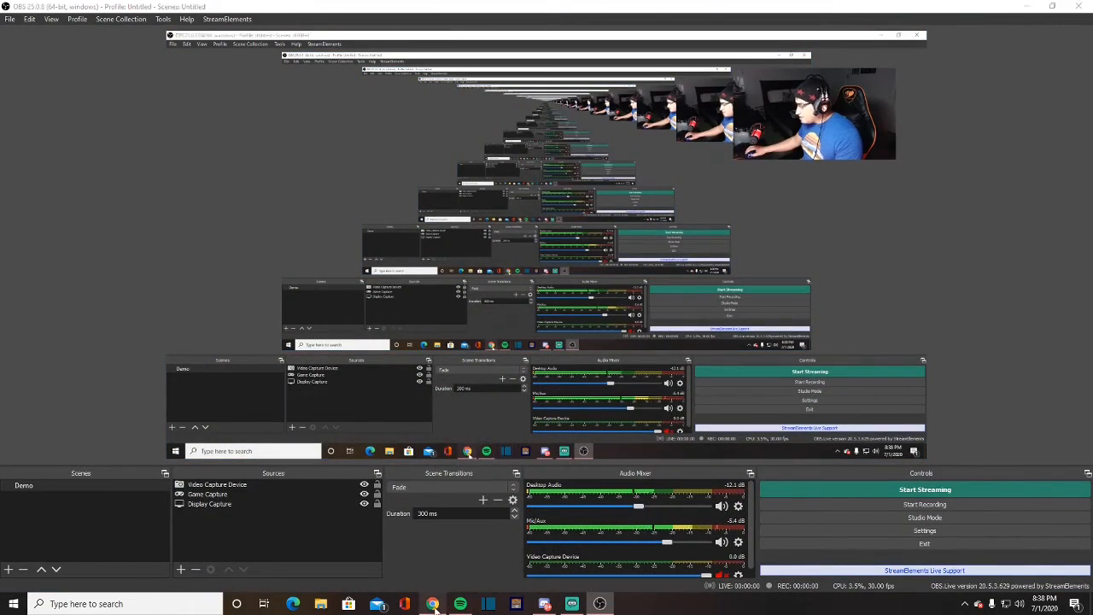
left_click(432, 603)
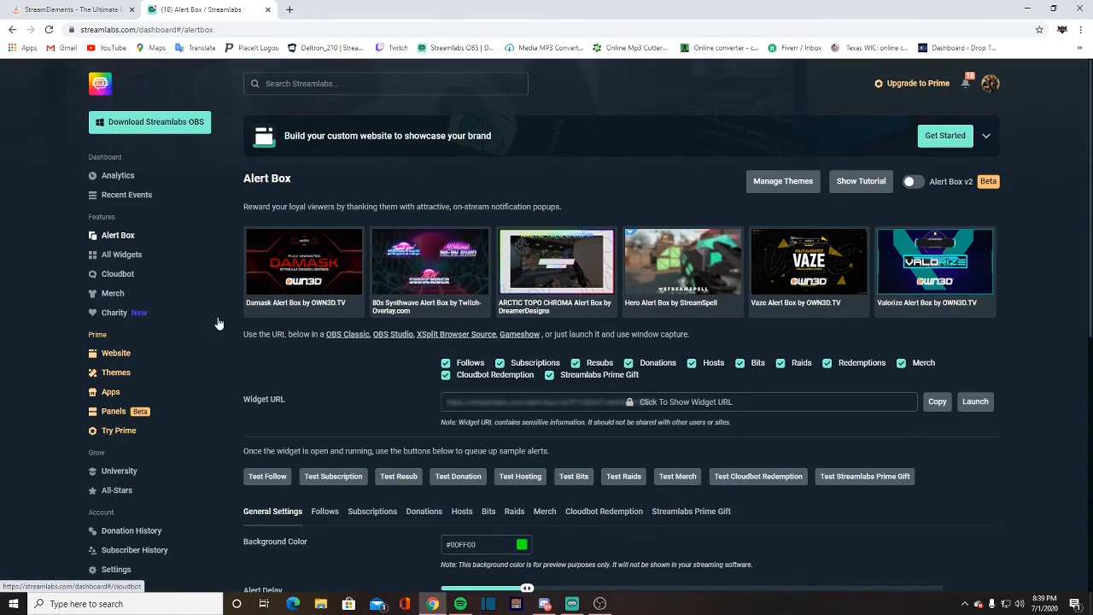
scroll(282, 417, "down", 2)
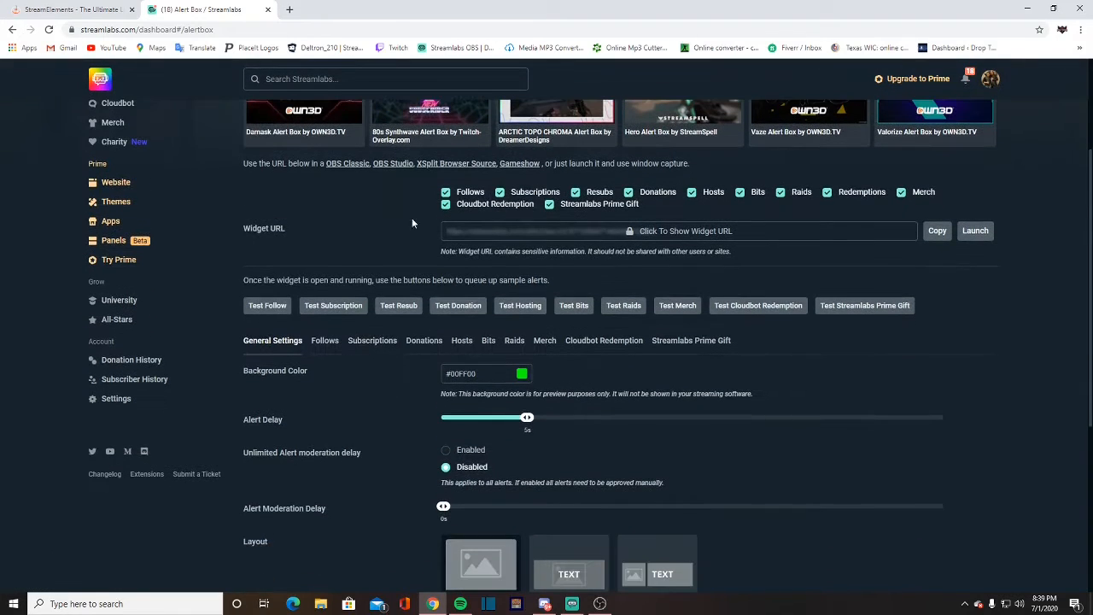
scroll(583, 199, "up", 2)
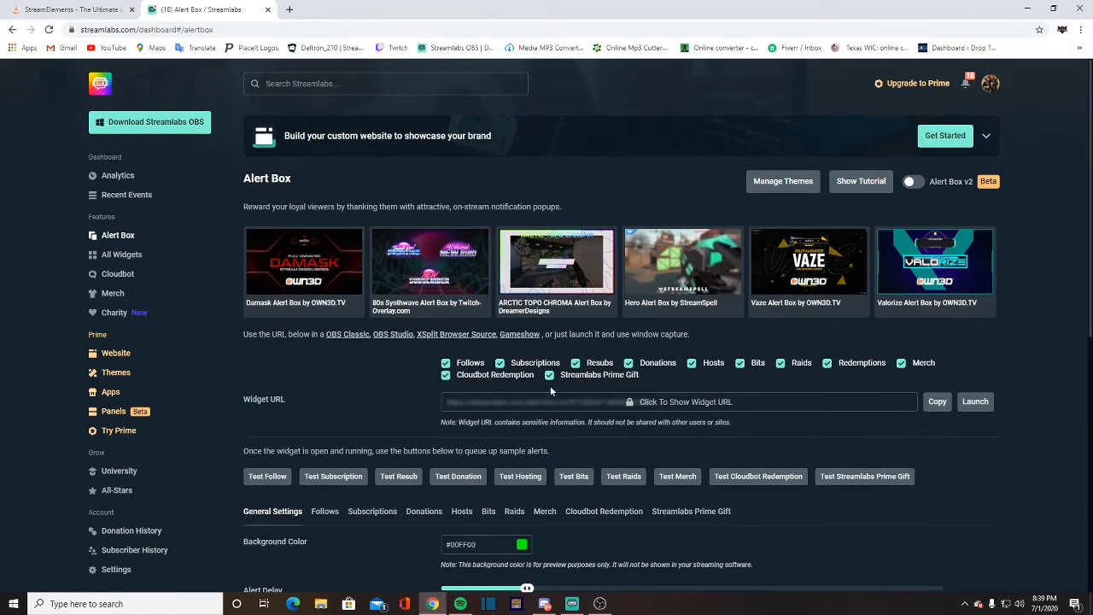
scroll(551, 389, "down", 3)
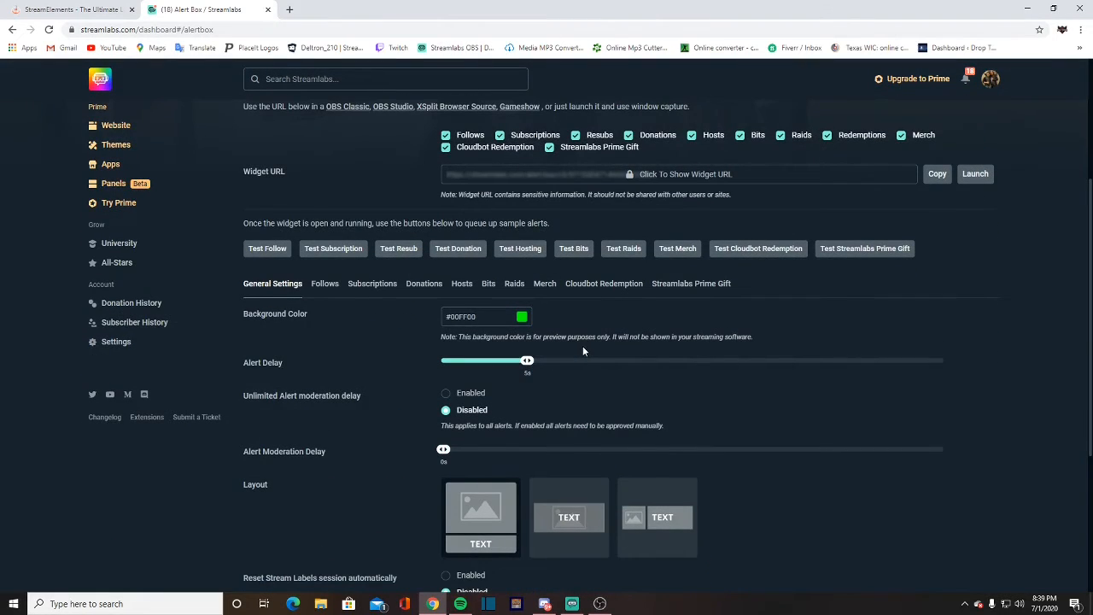
scroll(582, 351, "down", 1)
scroll(582, 351, "up", 1)
scroll(581, 342, "up", 1)
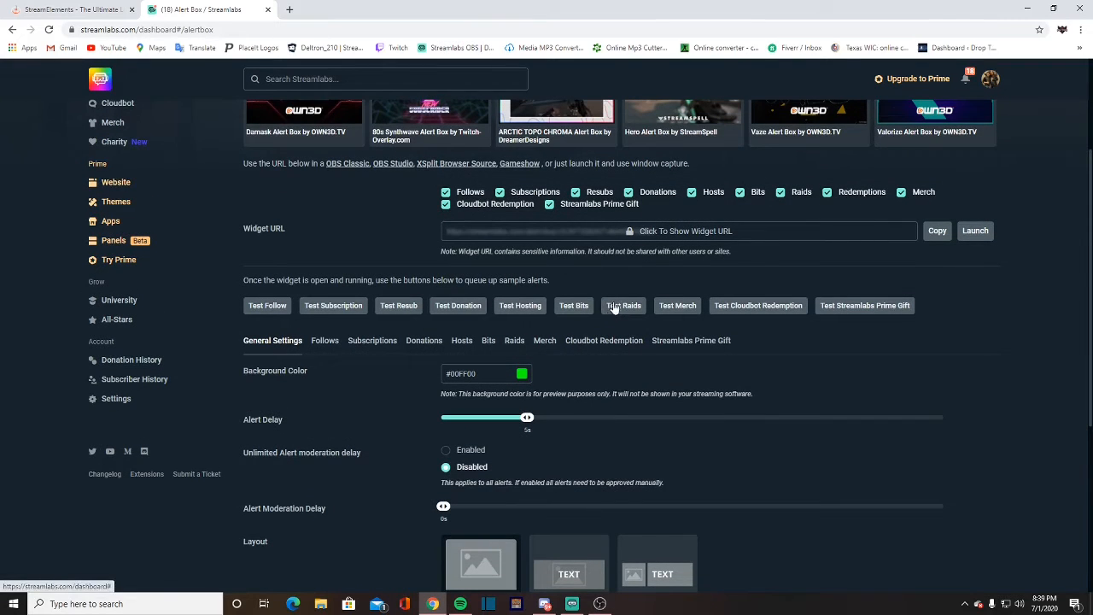
left_click(938, 232)
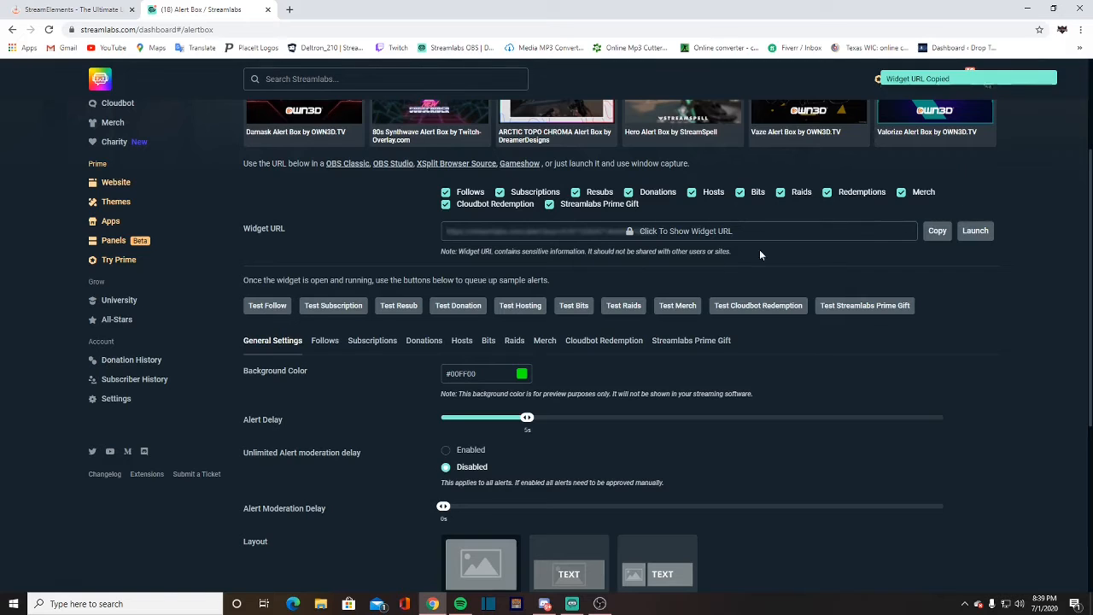
Browse the Streamlabs widget gallery to examine the available stream widgets, from Alert Box and Chat Box to Spin Wheel and Poll
scroll(226, 270, "up", 1)
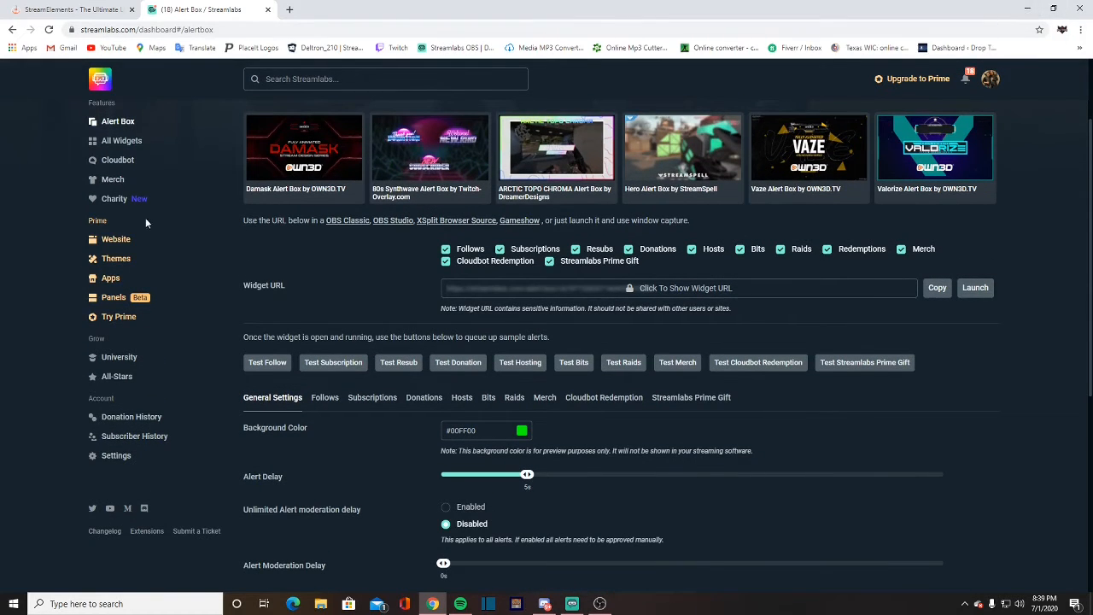
scroll(175, 179, "up", 2)
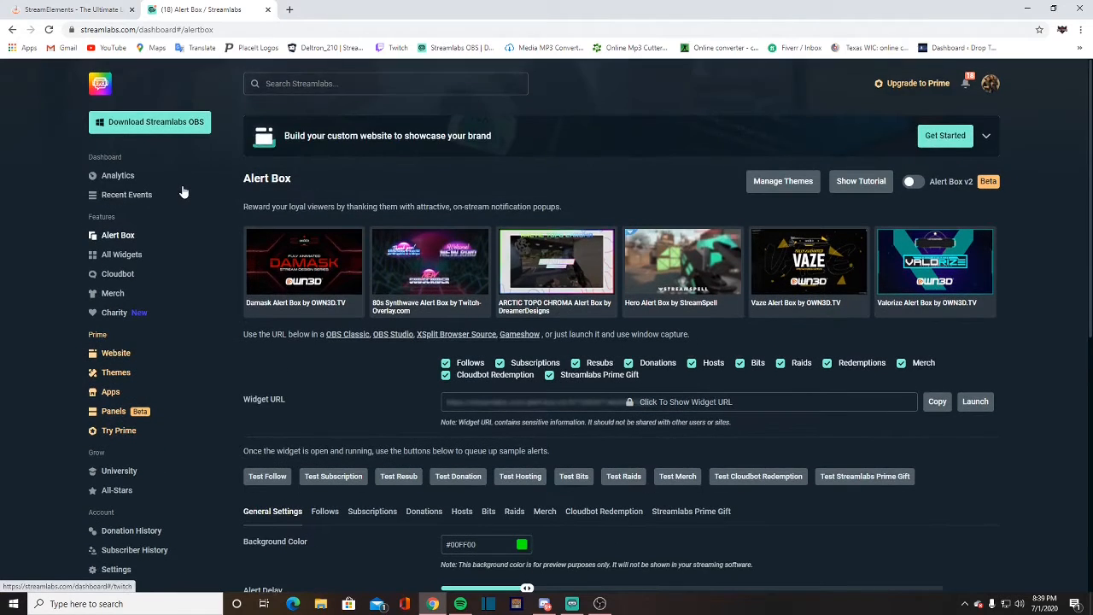
scroll(181, 190, "down", 1)
left_click(119, 197)
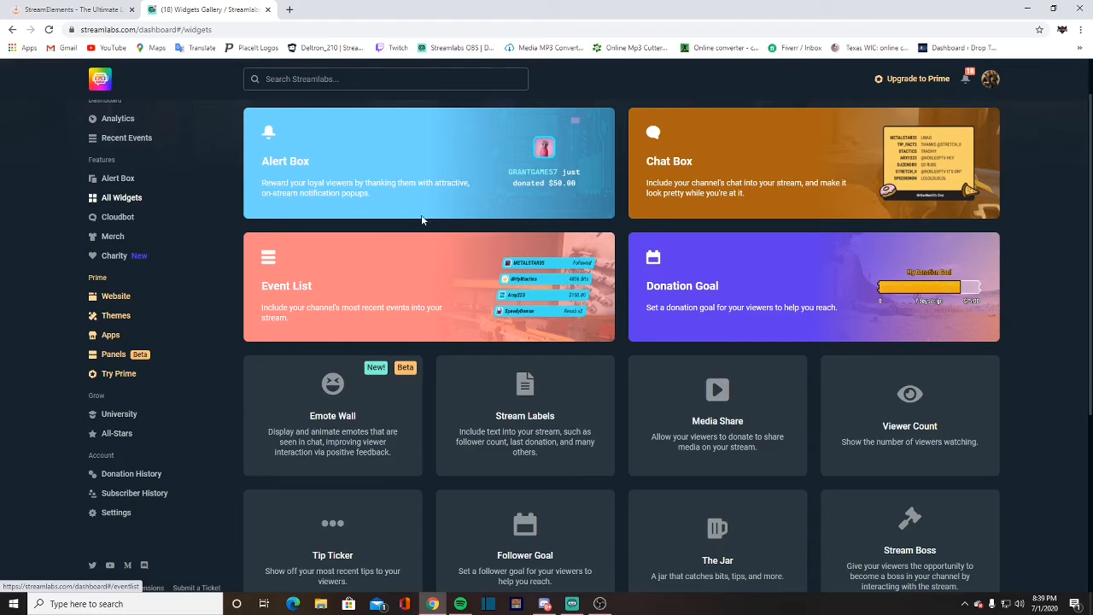
scroll(854, 350, "down", 2)
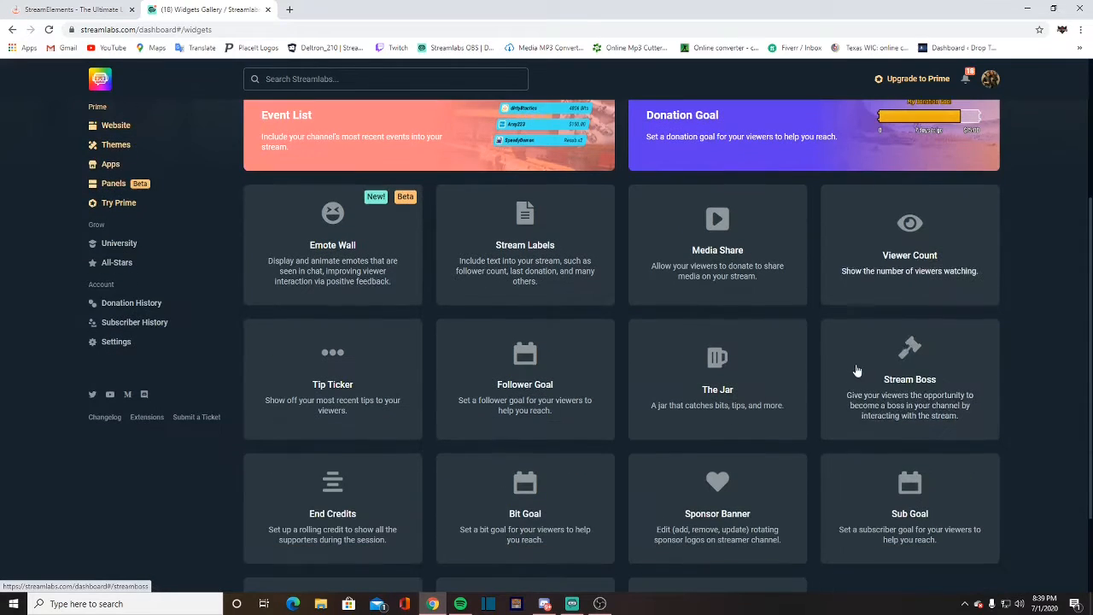
scroll(935, 377, "down", 2)
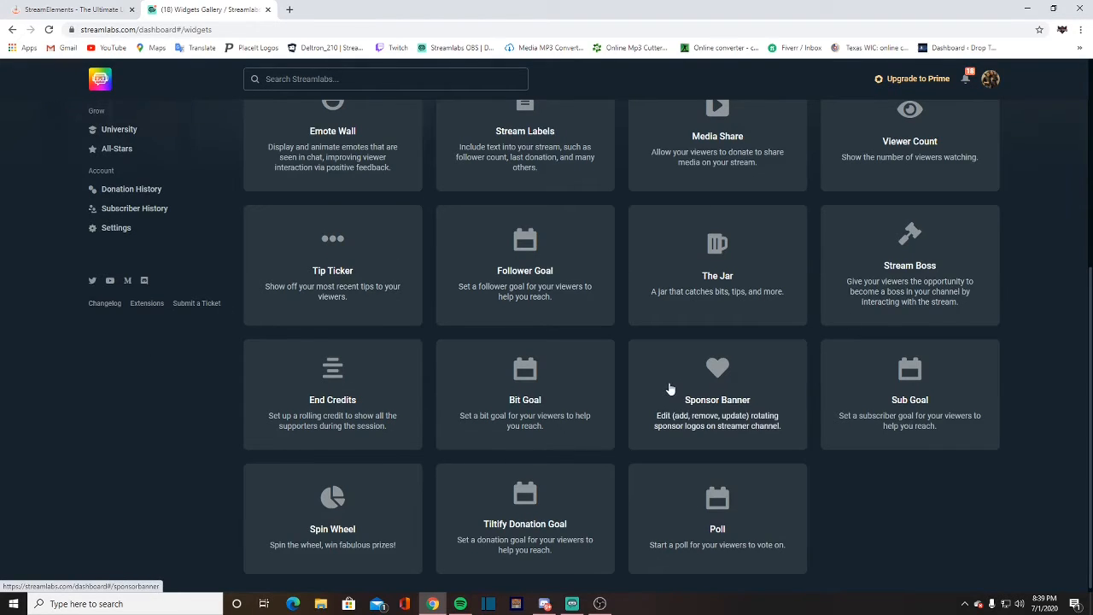
scroll(671, 387, "up", 1)
scroll(671, 389, "down", 1)
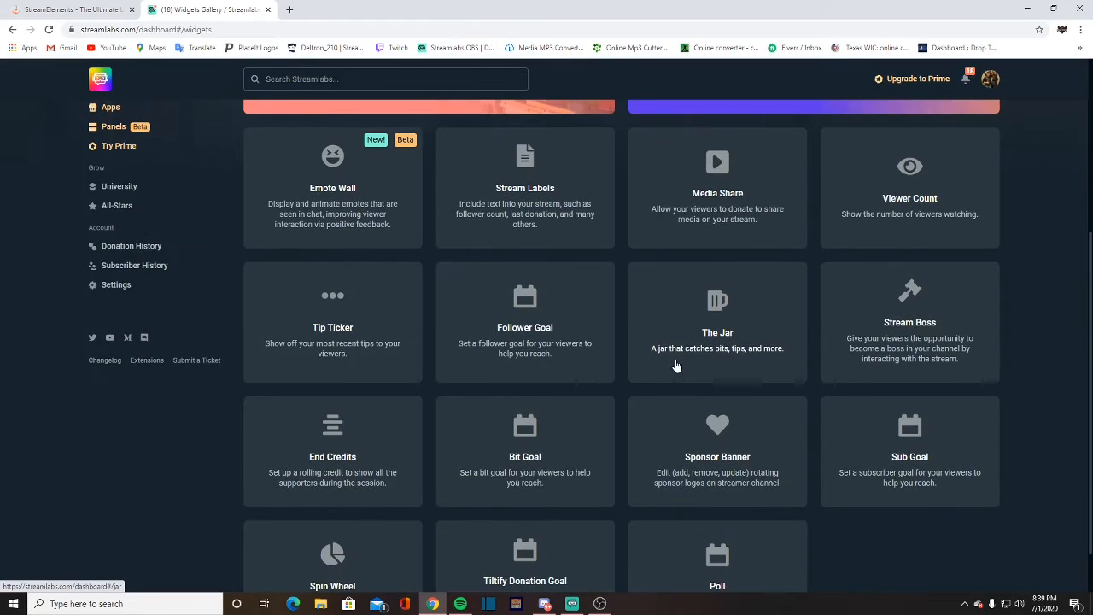
scroll(615, 325, "up", 3)
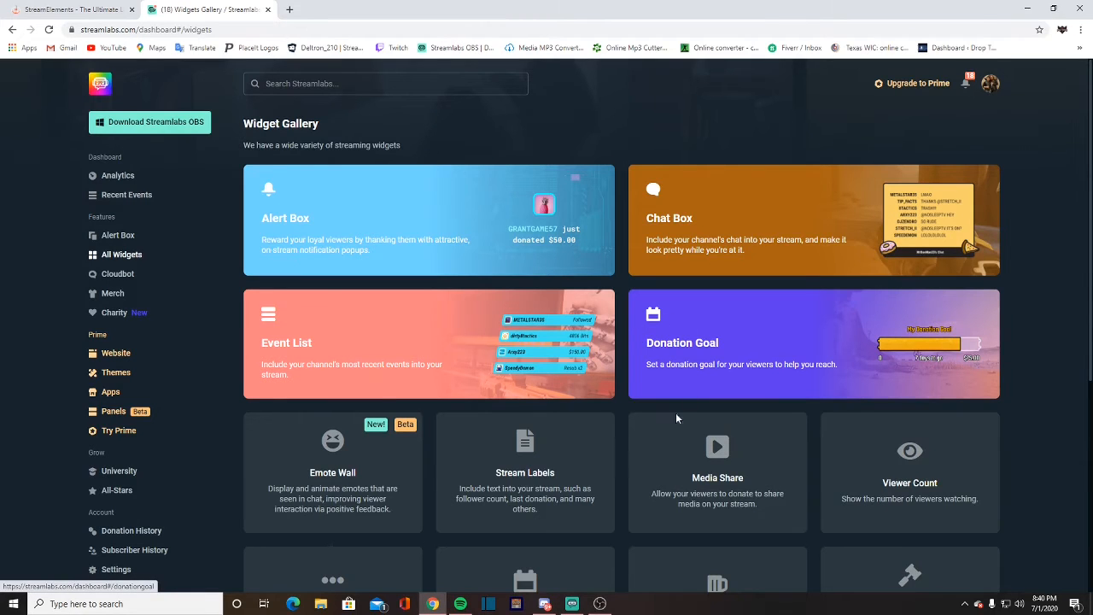
Copy the widget URL from the Streamlabs Alert Box settings and switch back to OBS
left_click(118, 237)
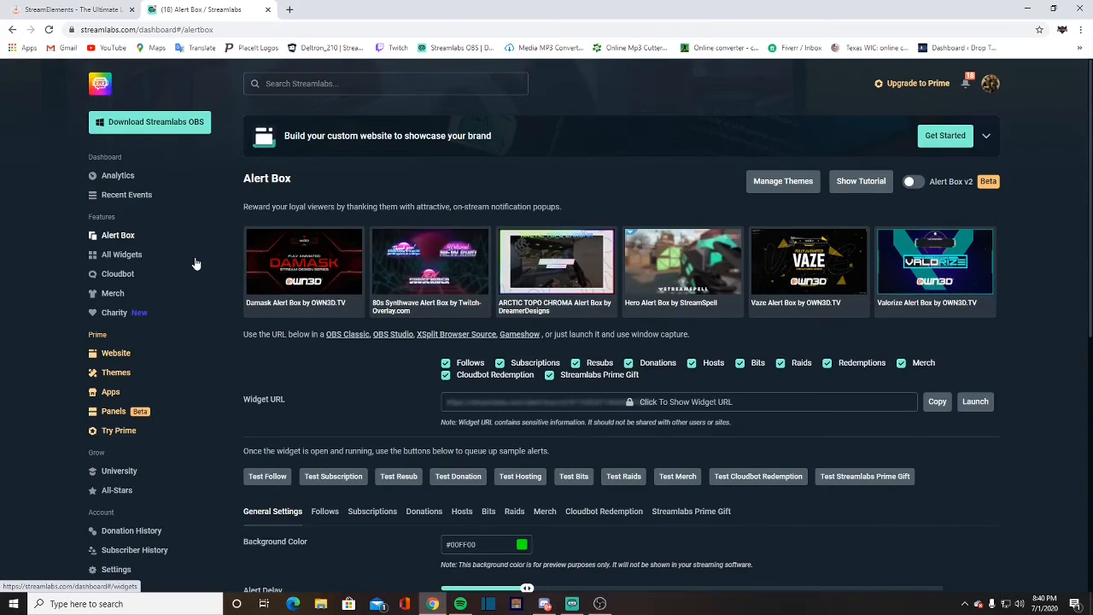
left_click(937, 406)
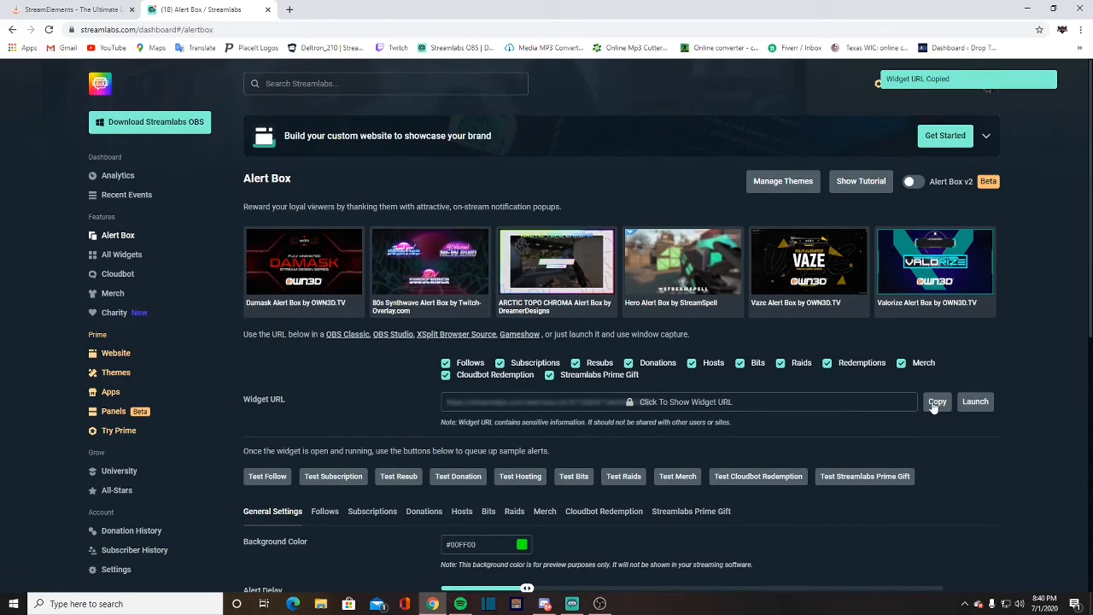
left_click(1028, 9)
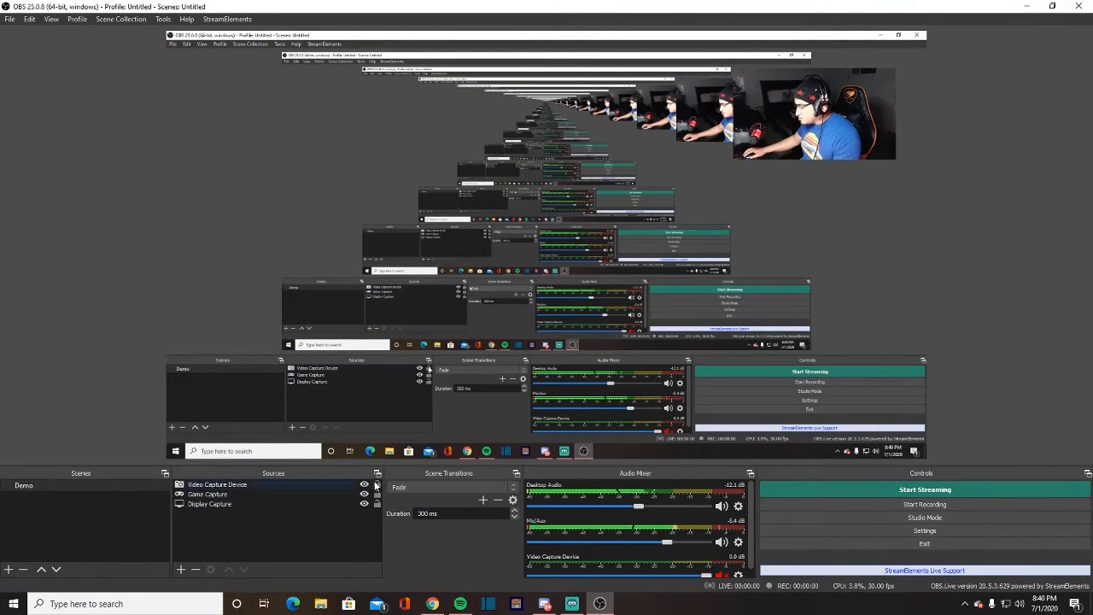
Add a new Browser source to the Demo scene with the copied Alert Box widget URL as its address
left_click(181, 569)
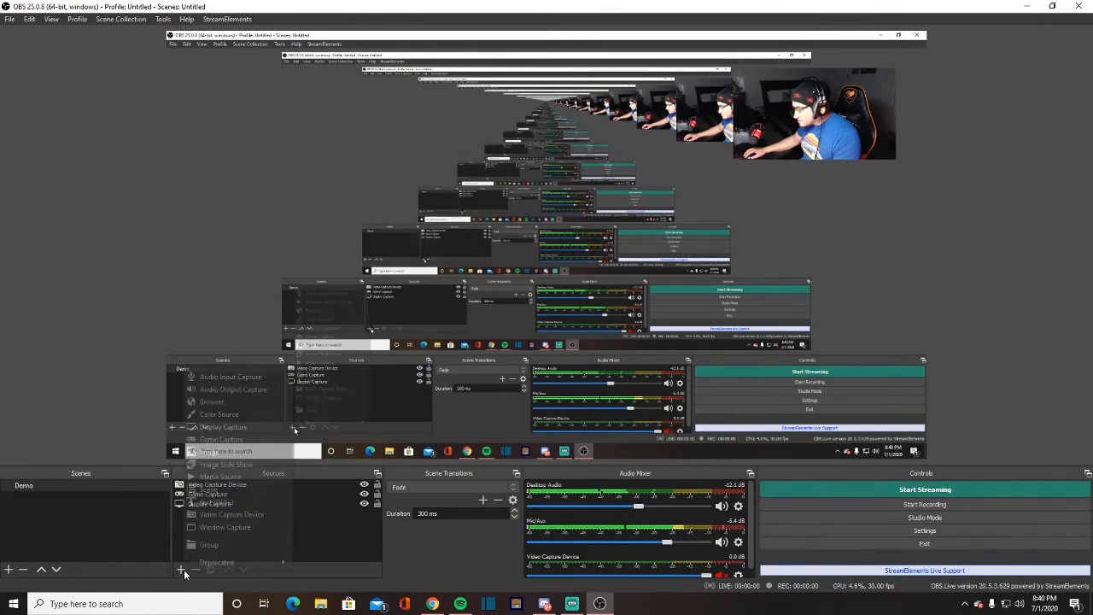
left_click(212, 402)
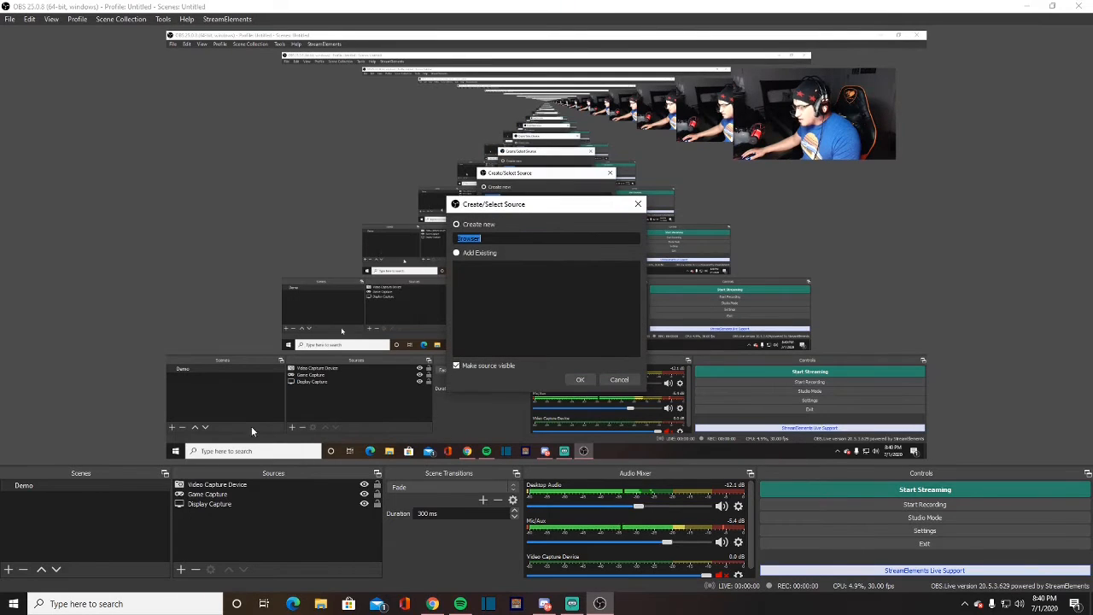
left_click(580, 380)
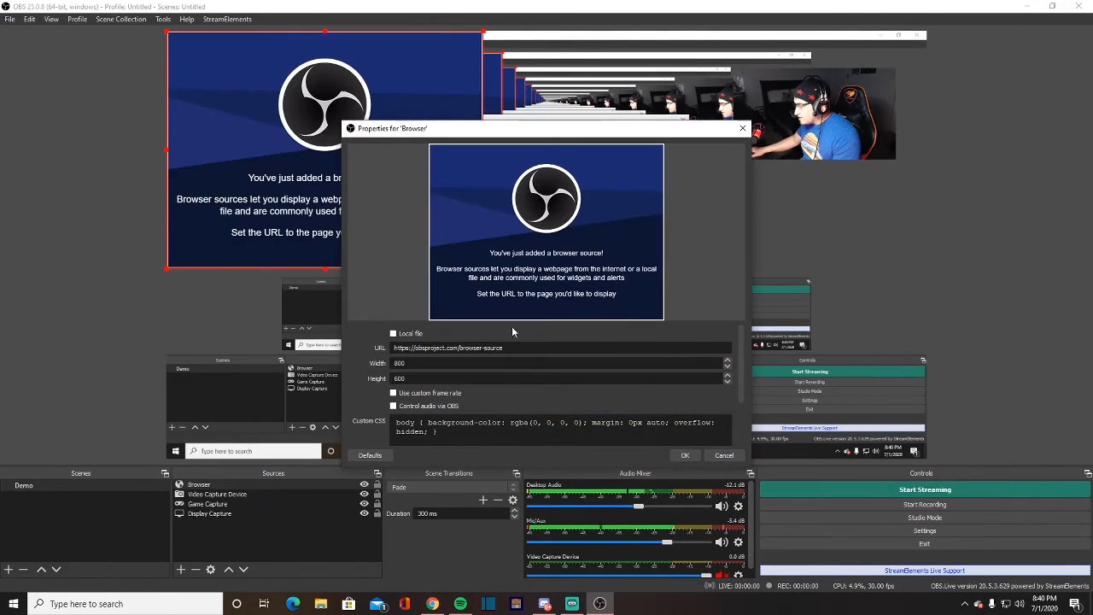
key("BackSpace")
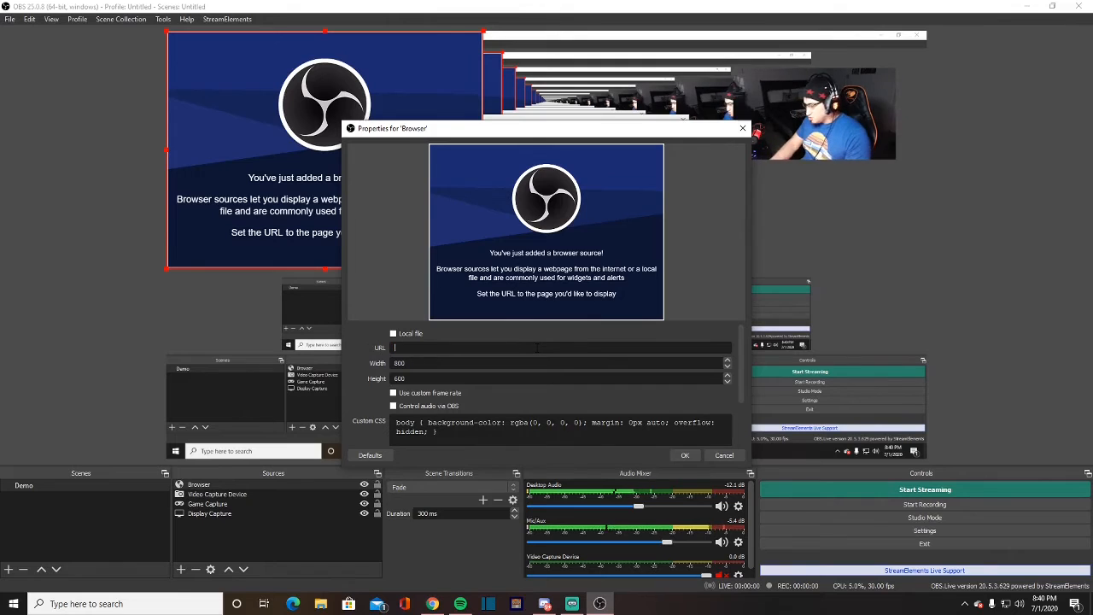
key("ctrl+v")
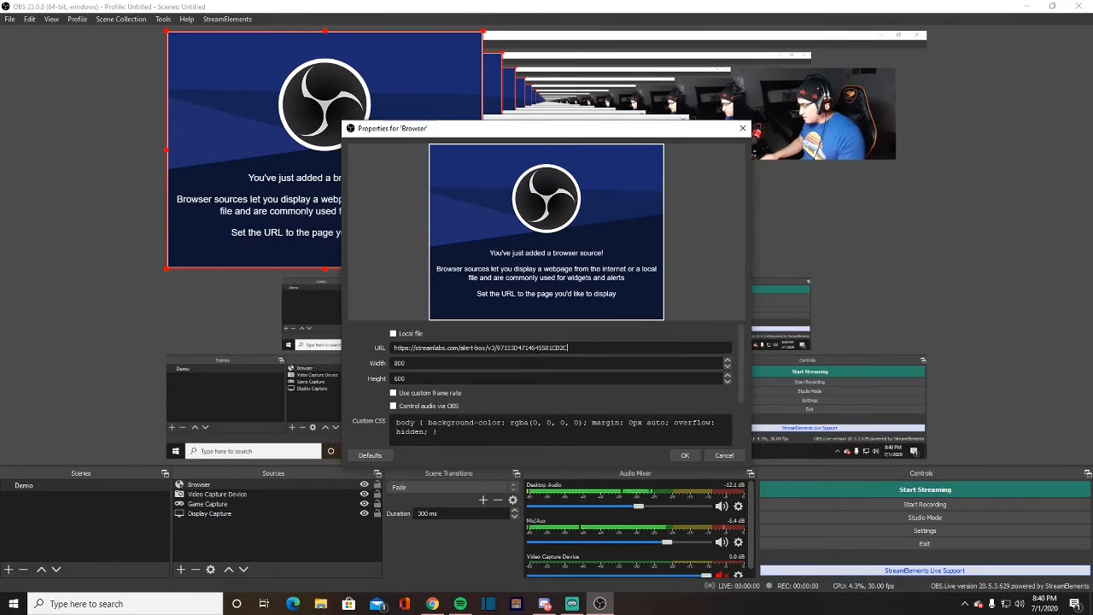
left_click(686, 456)
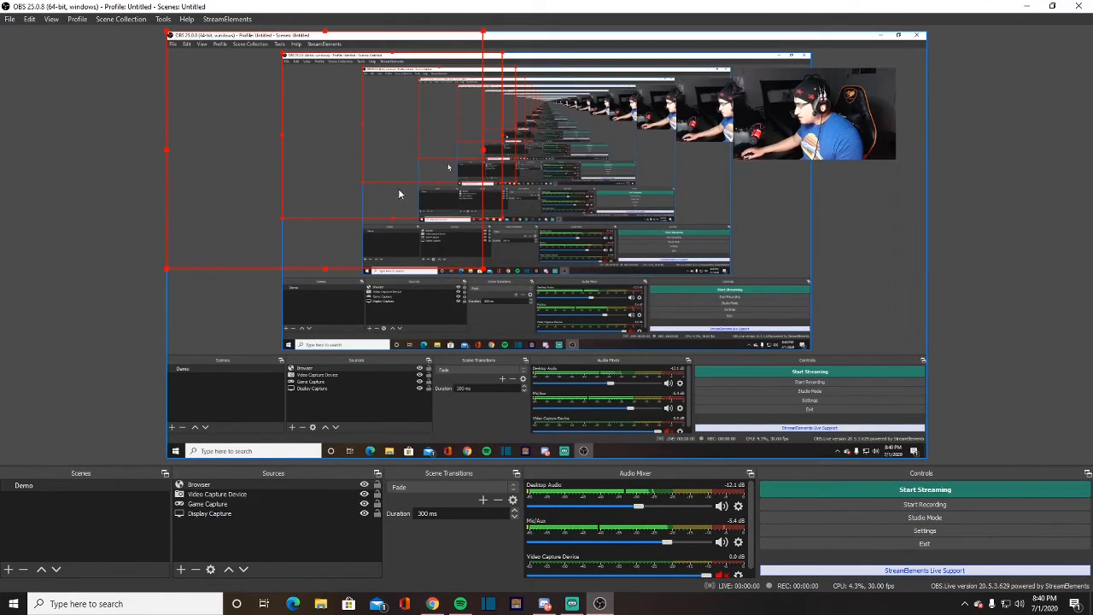
Shrink the Browser alert source and place it near the centre of the Demo canvas, moving the Chrome window off the captured display
left_click_drag(484, 271, 661, 332)
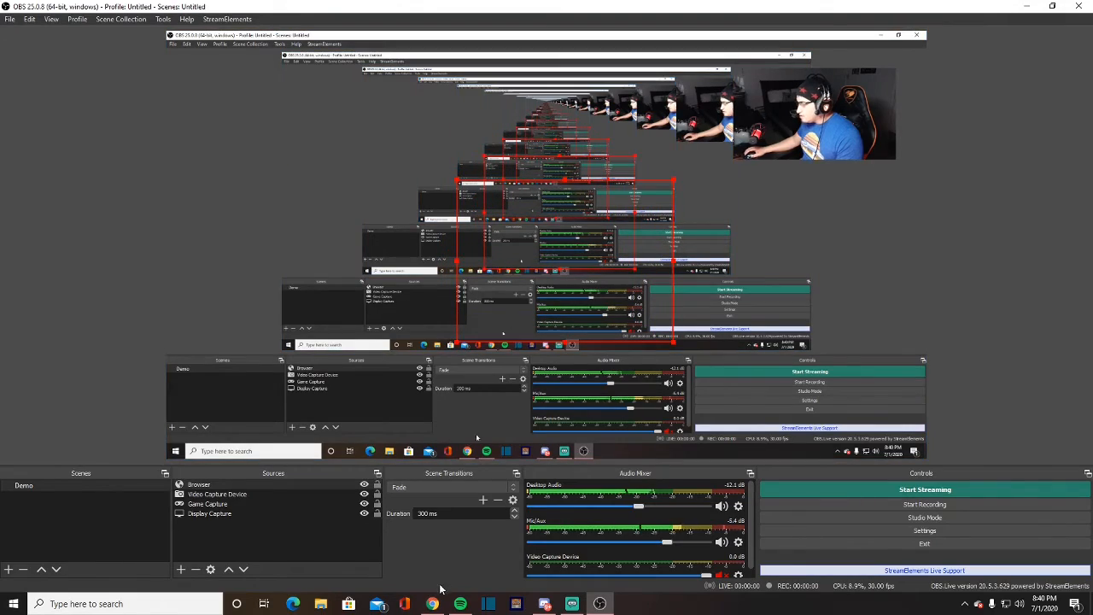
left_click(432, 604)
left_click_drag(434, 10, 2, 72)
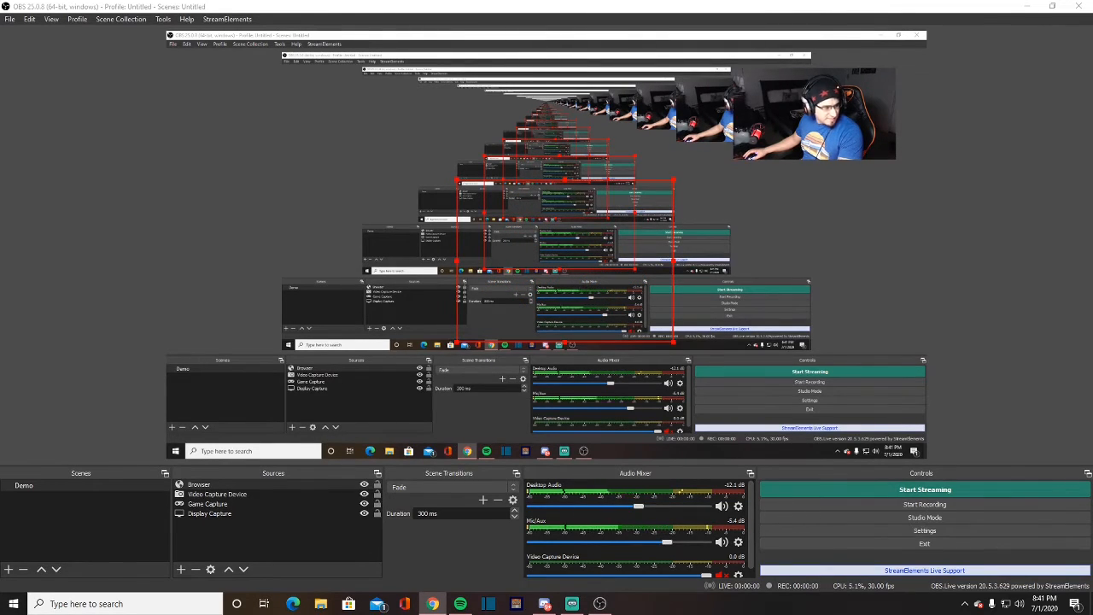
left_click(531, 298)
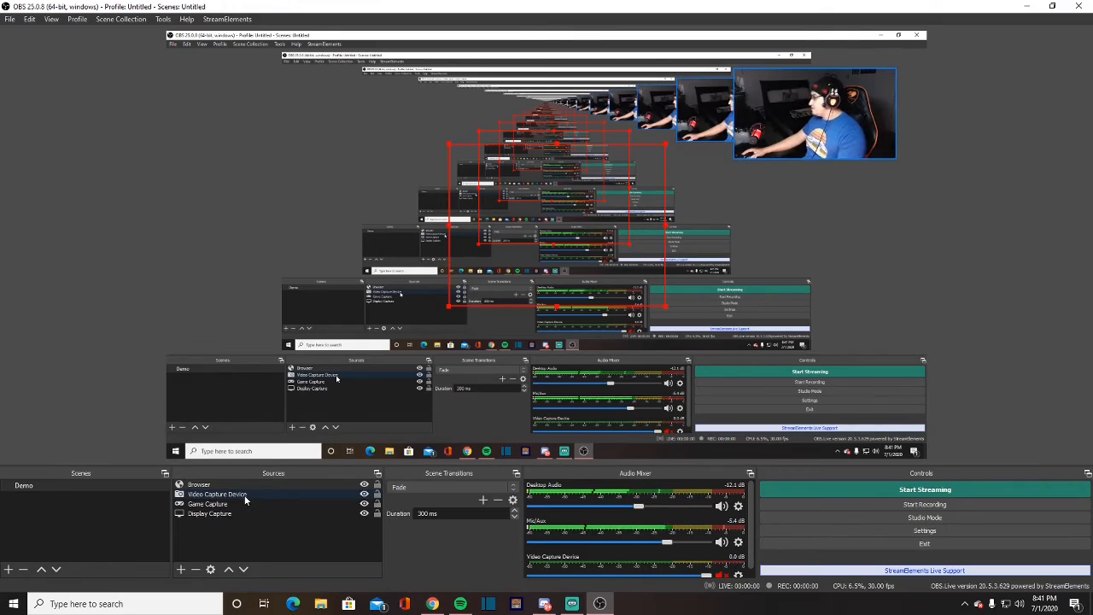
Examine the create-new and add-existing choices for another Video Capture Device source in the Demo scene
left_click(180, 569)
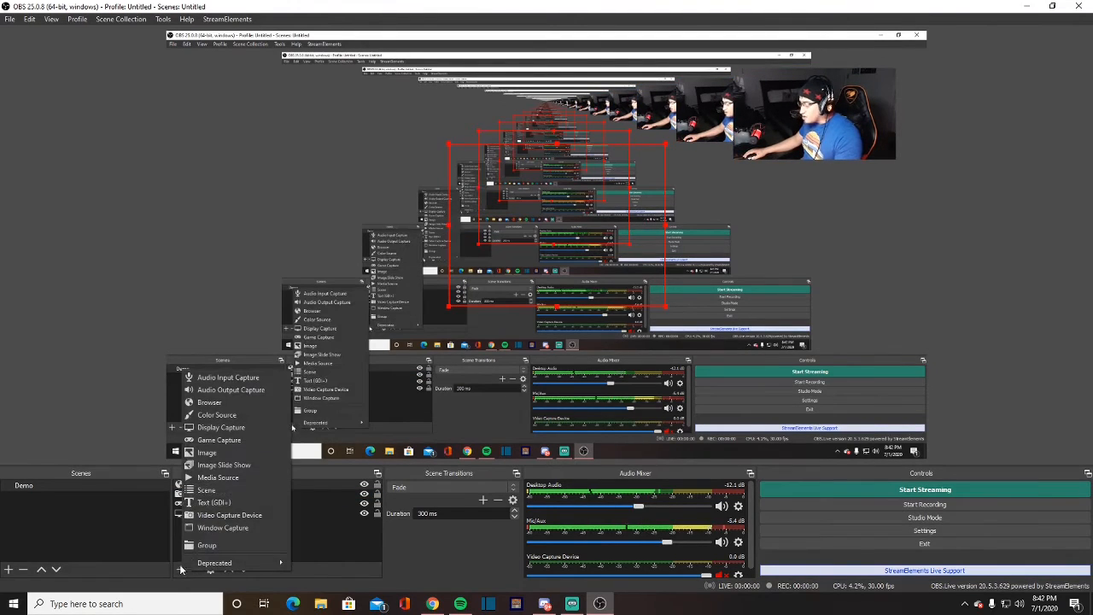
left_click(216, 515)
left_click(457, 254)
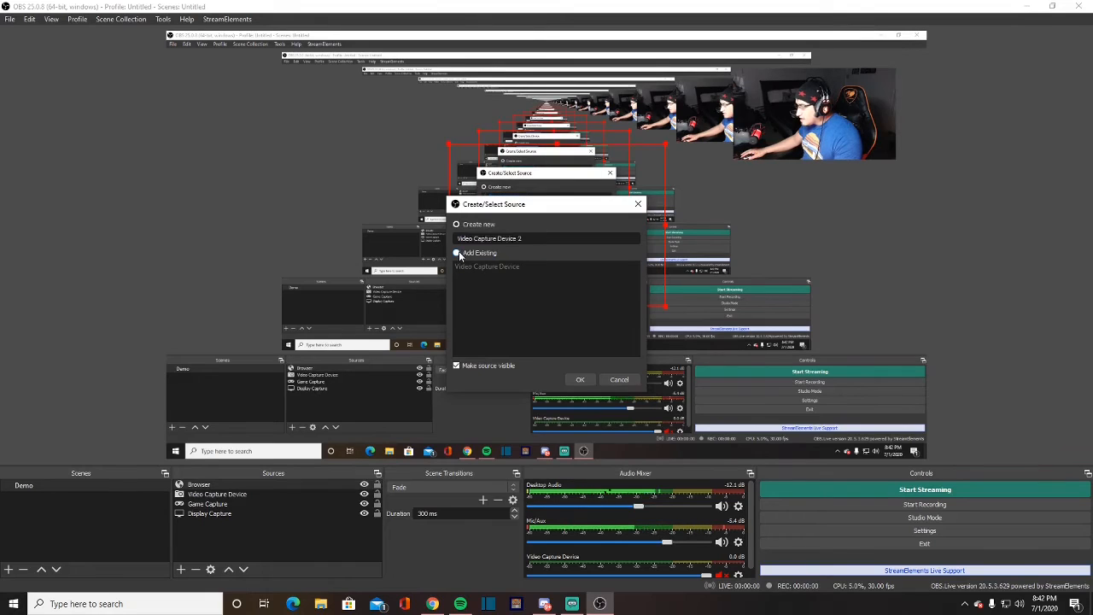
left_click(457, 223)
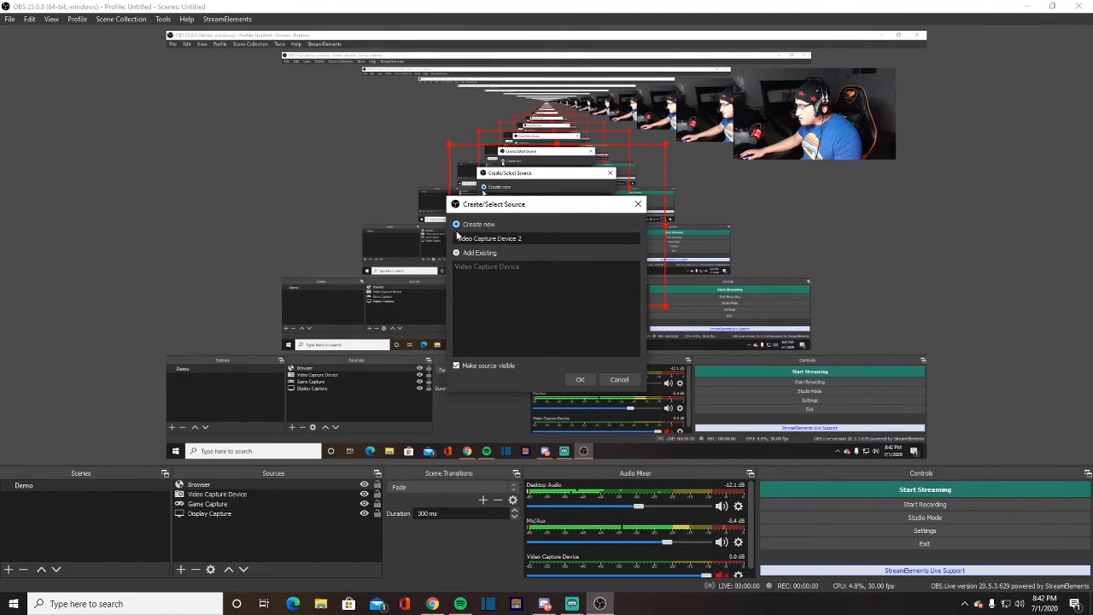
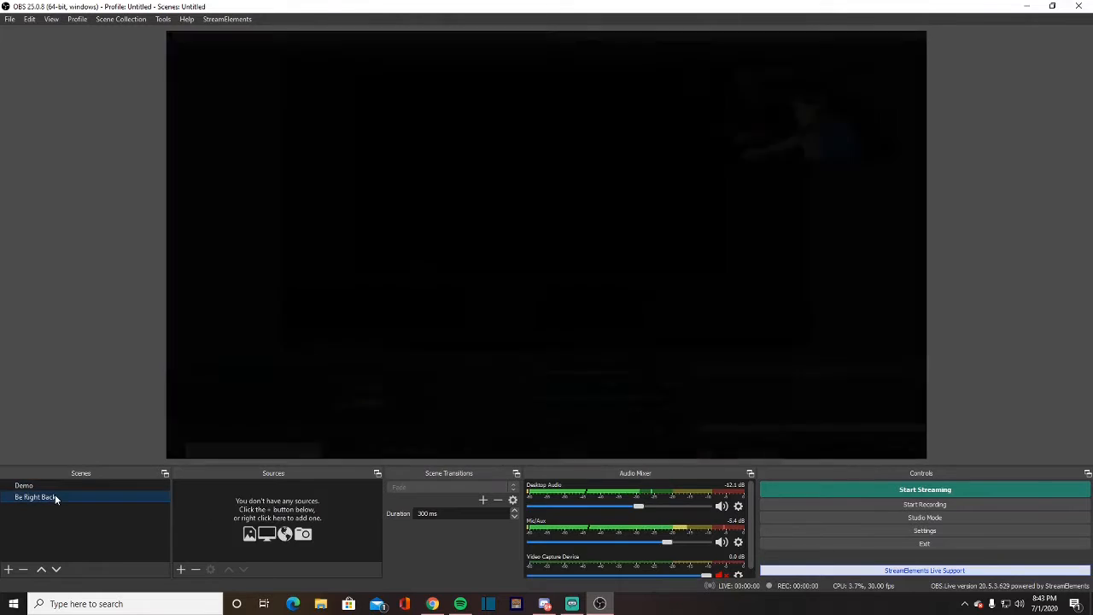
Compare the Be Right Back scene with the Demo scene and rename Be Right Back as Cam
left_click(57, 496)
left_click(58, 487)
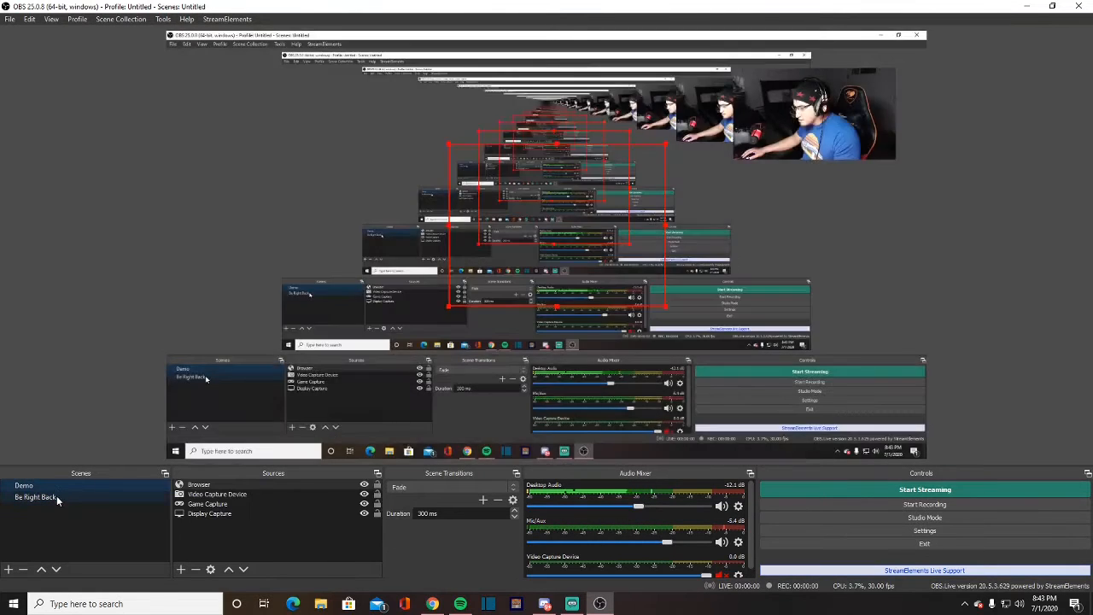
left_click(56, 495)
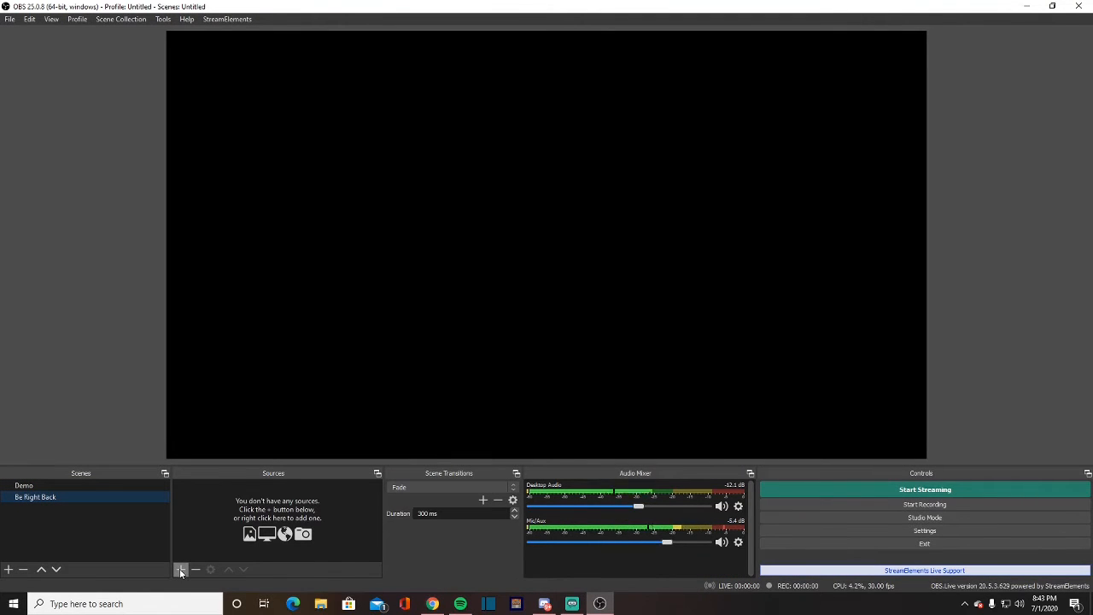
right_click(78, 500)
left_click(129, 362)
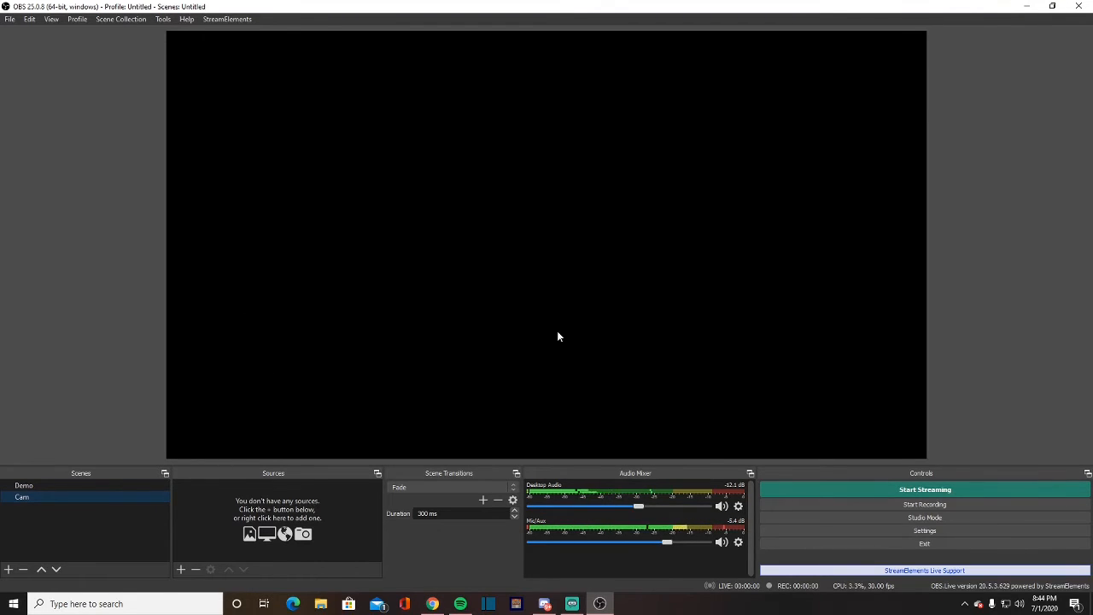
Look over the available source types and switch repeatedly between the Demo and Cam scenes to compare them
left_click(181, 569)
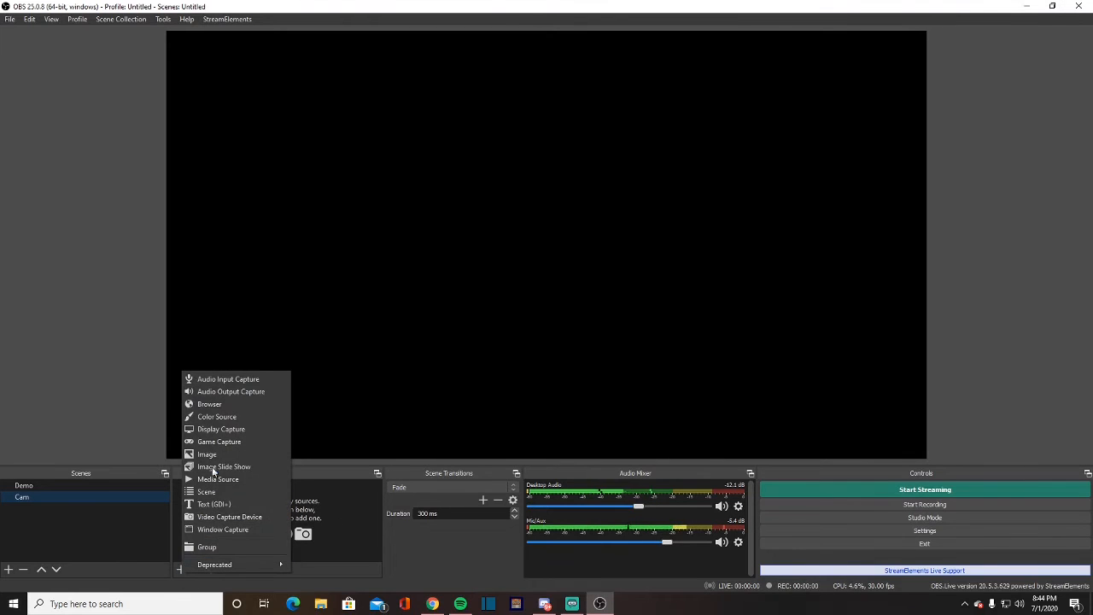
left_click(117, 546)
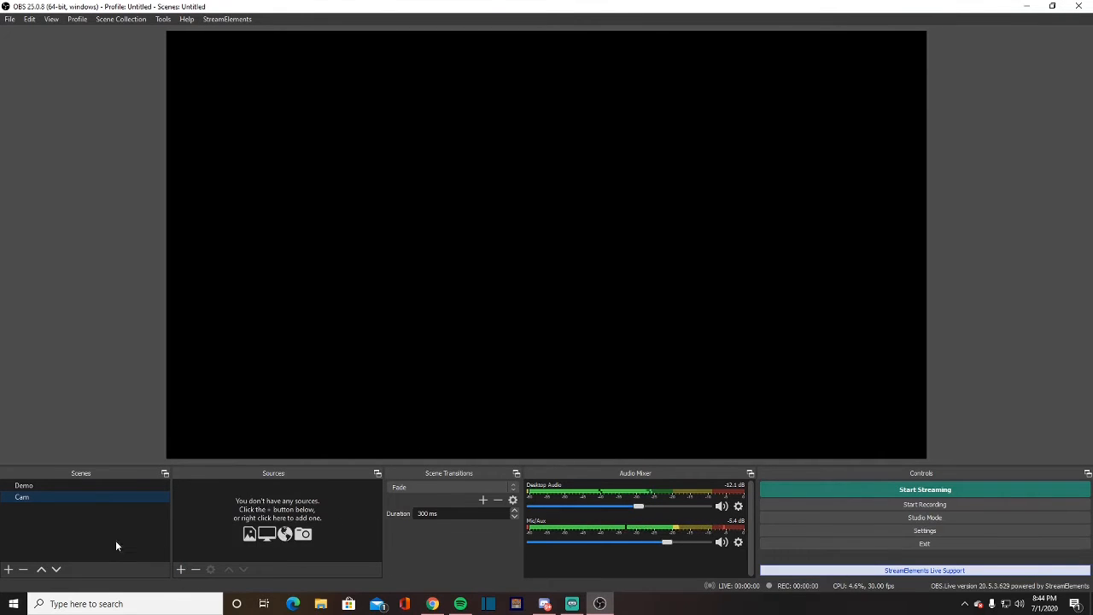
left_click(24, 486)
left_click(23, 498)
left_click(29, 487)
left_click(21, 497)
left_click(26, 486)
left_click(26, 497)
left_click(24, 486)
left_click(24, 497)
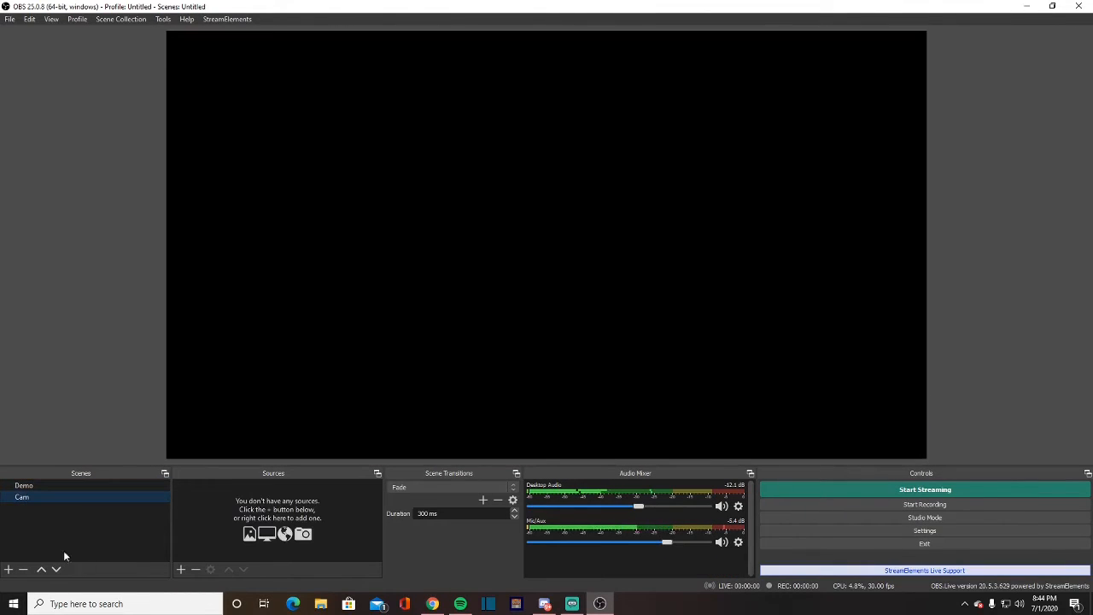
Add the existing Video Capture Device source to the Cam scene and compare the scene with Demo
left_click(181, 570)
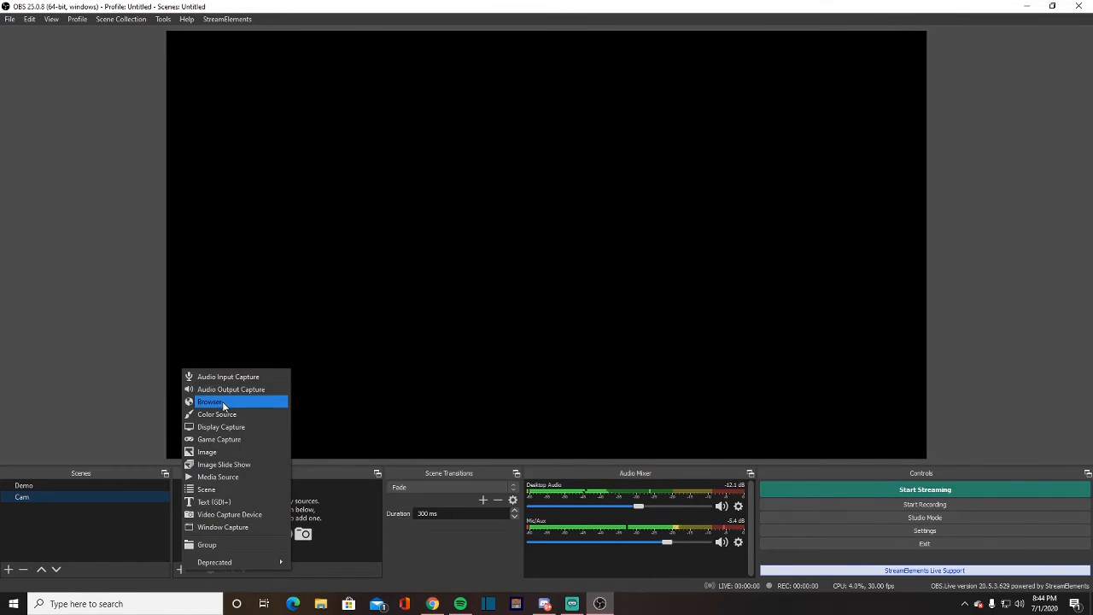
left_click(213, 515)
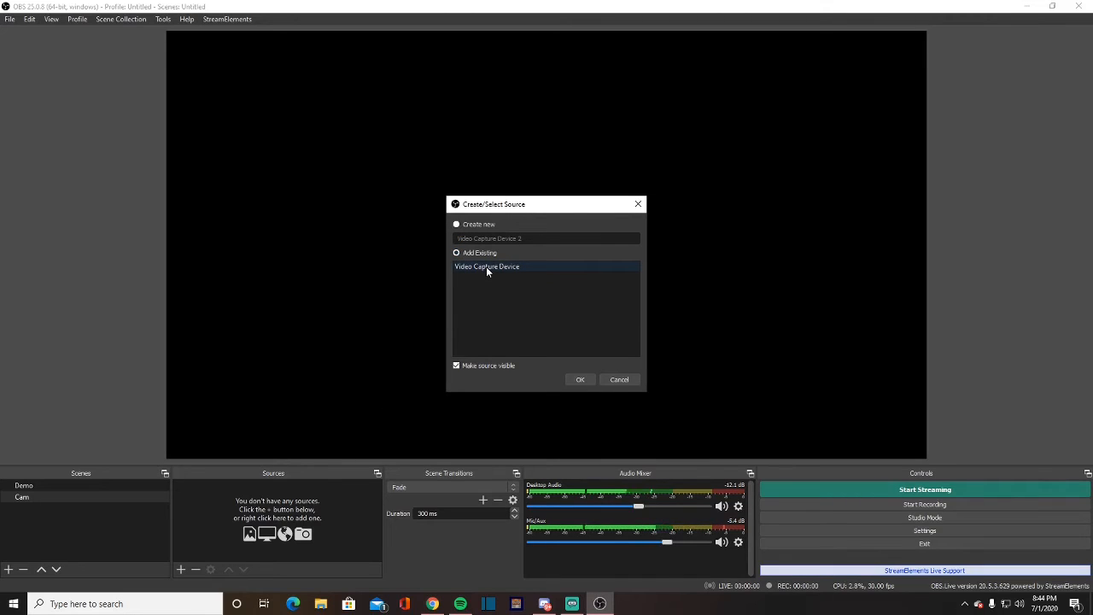
left_click(486, 267)
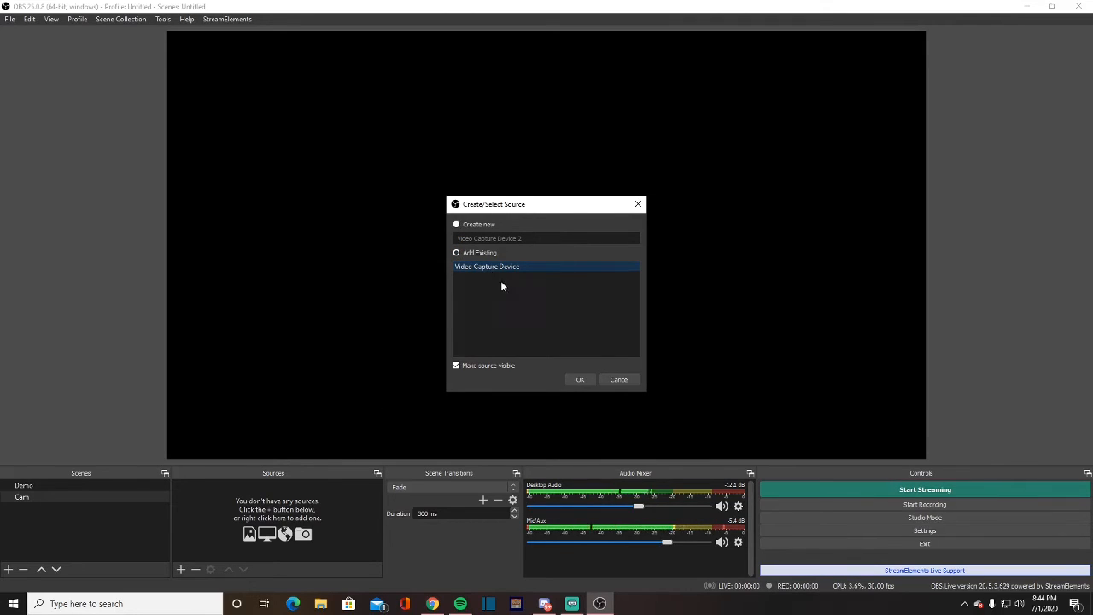
left_click(568, 383)
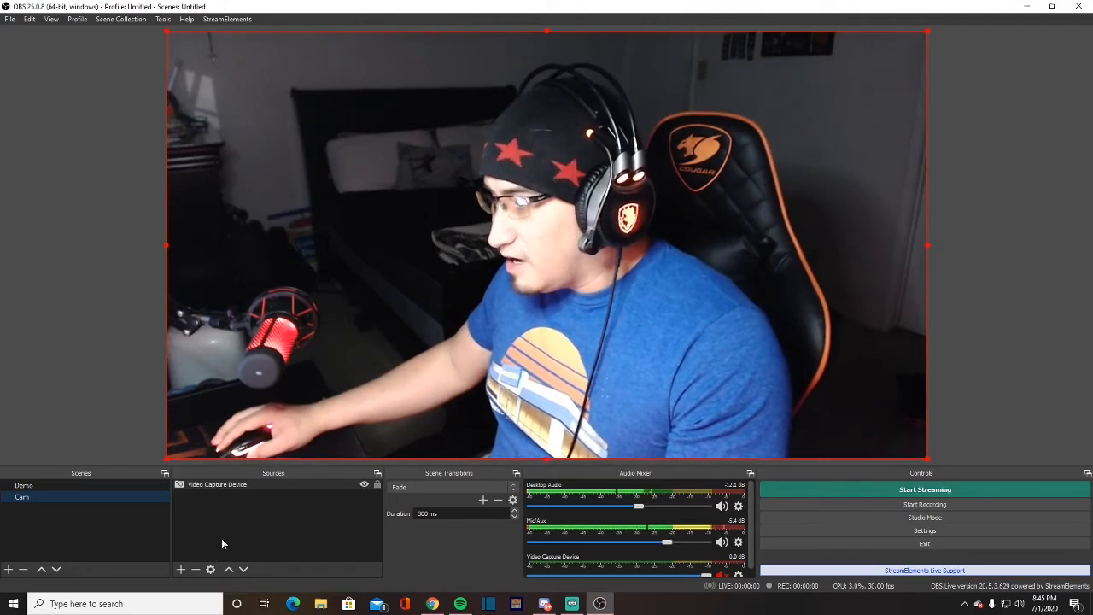
left_click(52, 485)
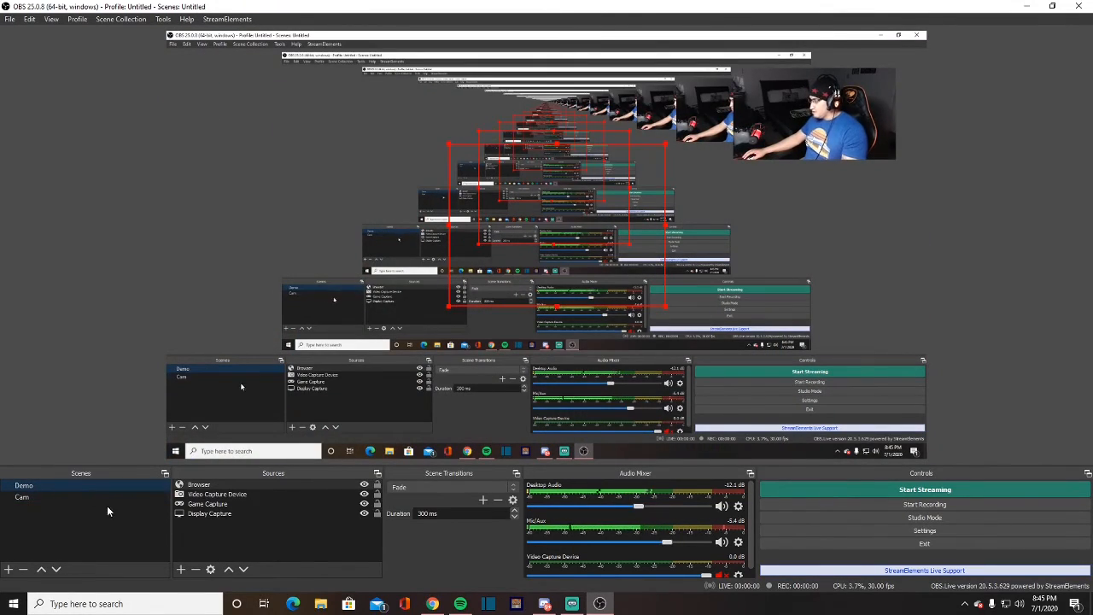
left_click(67, 497)
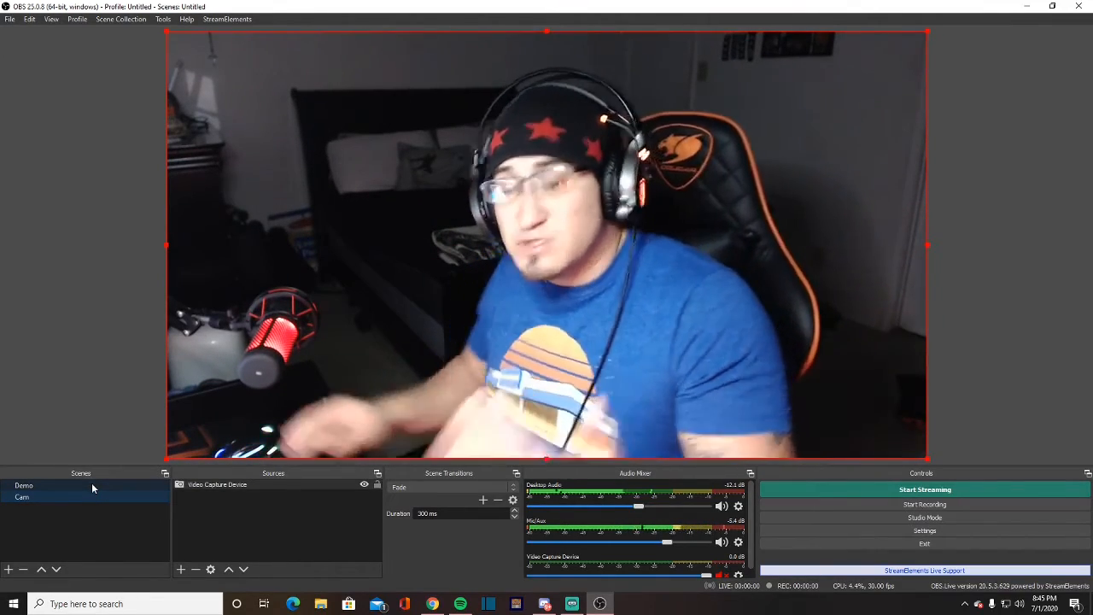
left_click(180, 569)
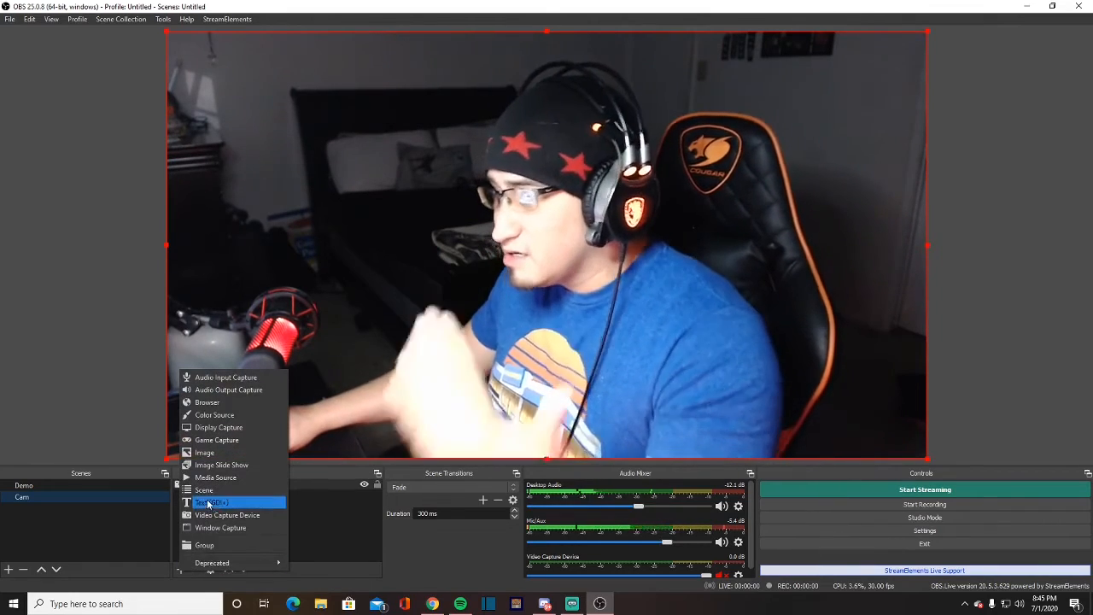
left_click(214, 414)
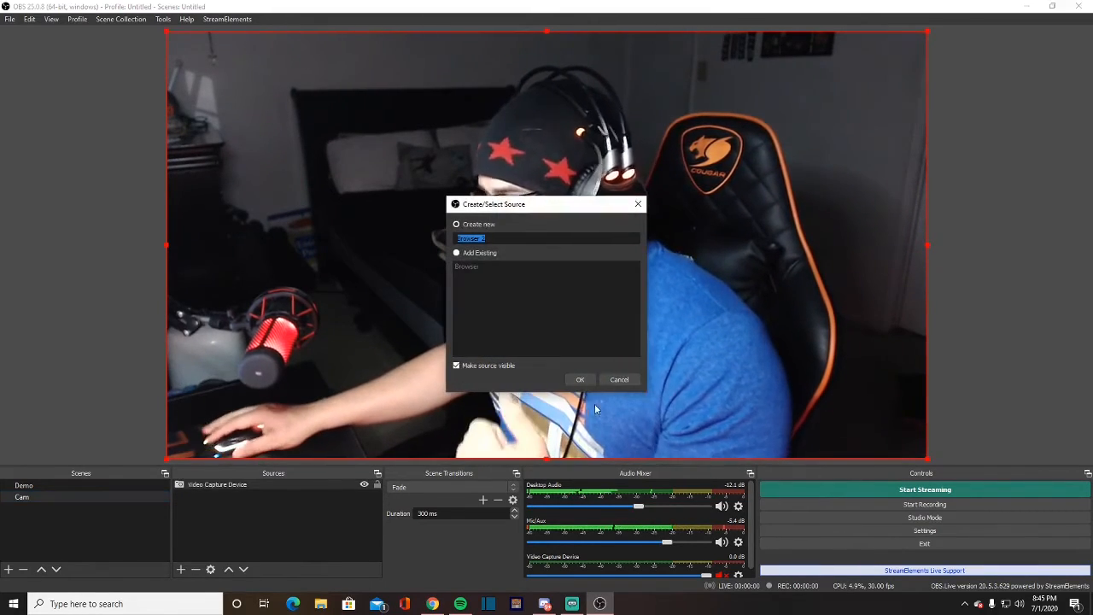
left_click(620, 376)
Add the existing Browser source to the Cam scene, shrink it slightly and position it in the canvas's upper-left area
left_click(180, 570)
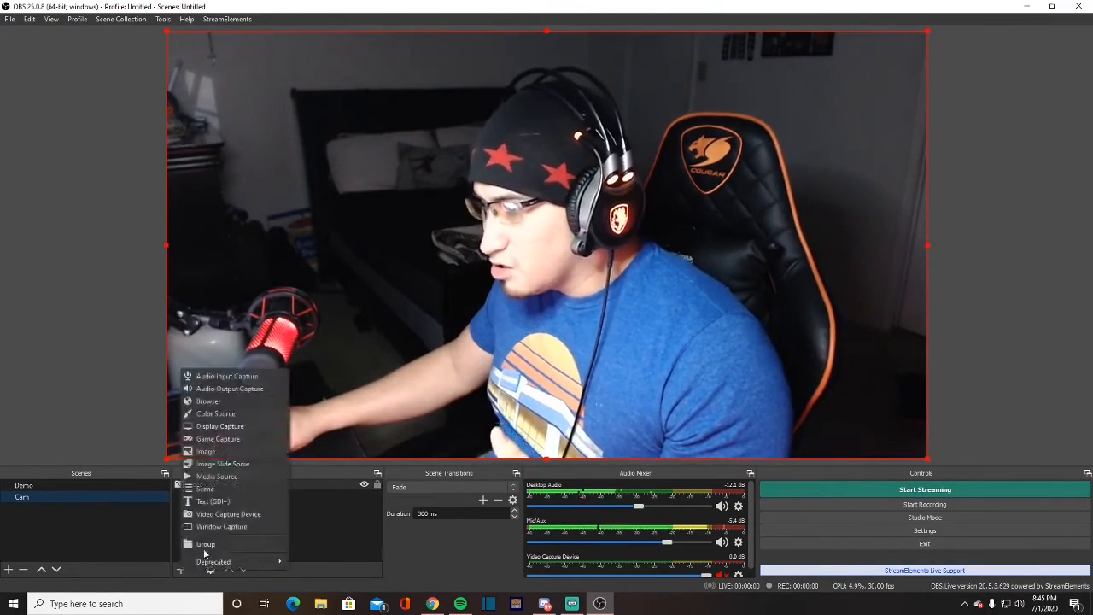
left_click(224, 408)
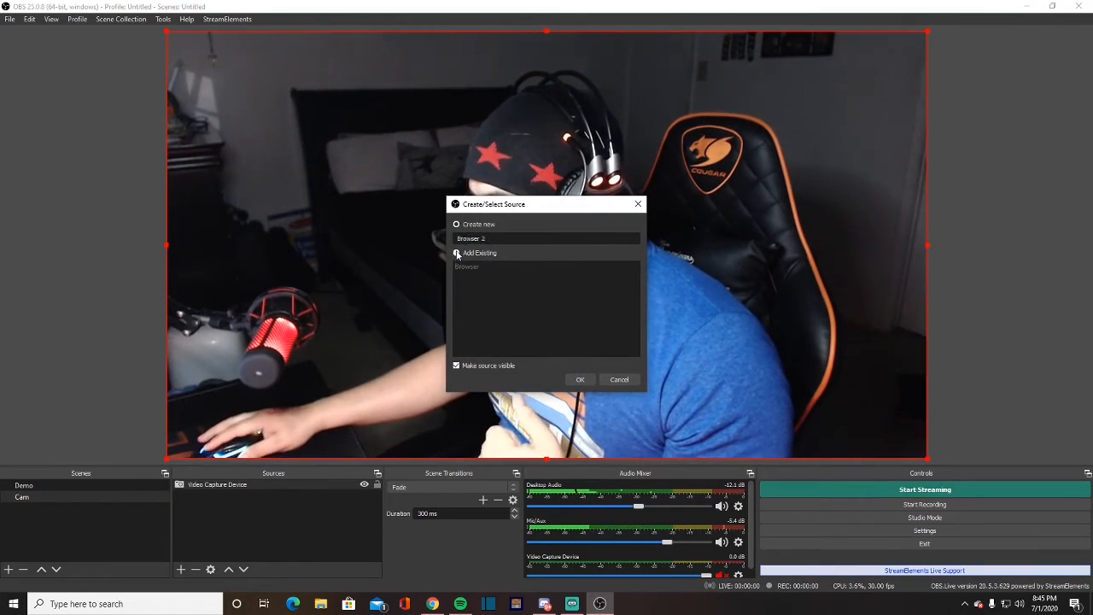
left_click(577, 381)
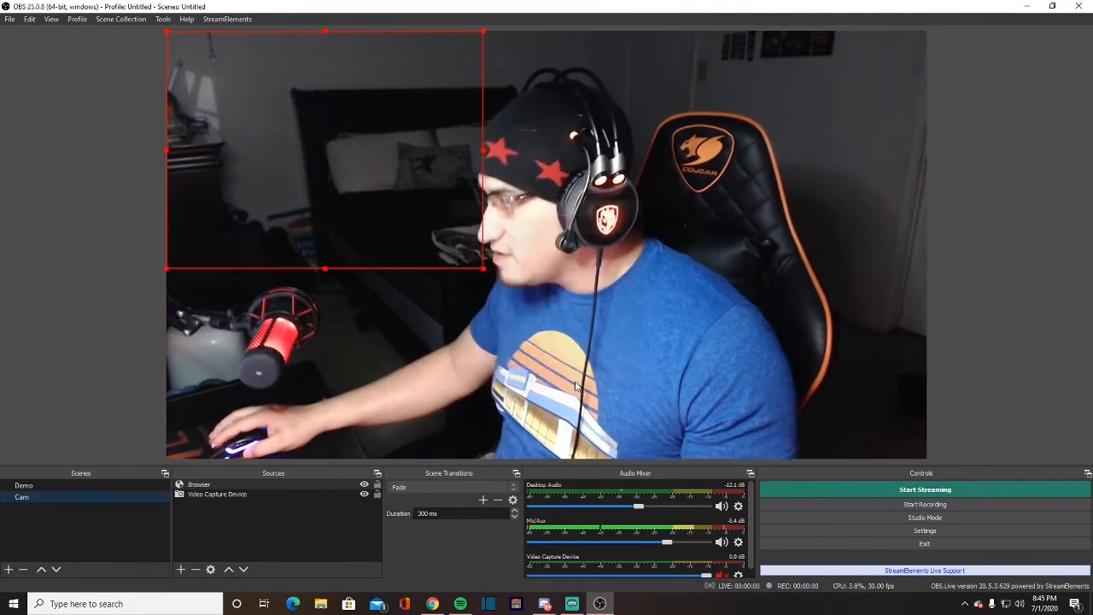
mouse_move(379, 196)
left_mouse_down()
mouse_move(585, 315)
mouse_move(419, 327)
mouse_move(361, 216)
mouse_move(397, 195)
left_mouse_up()
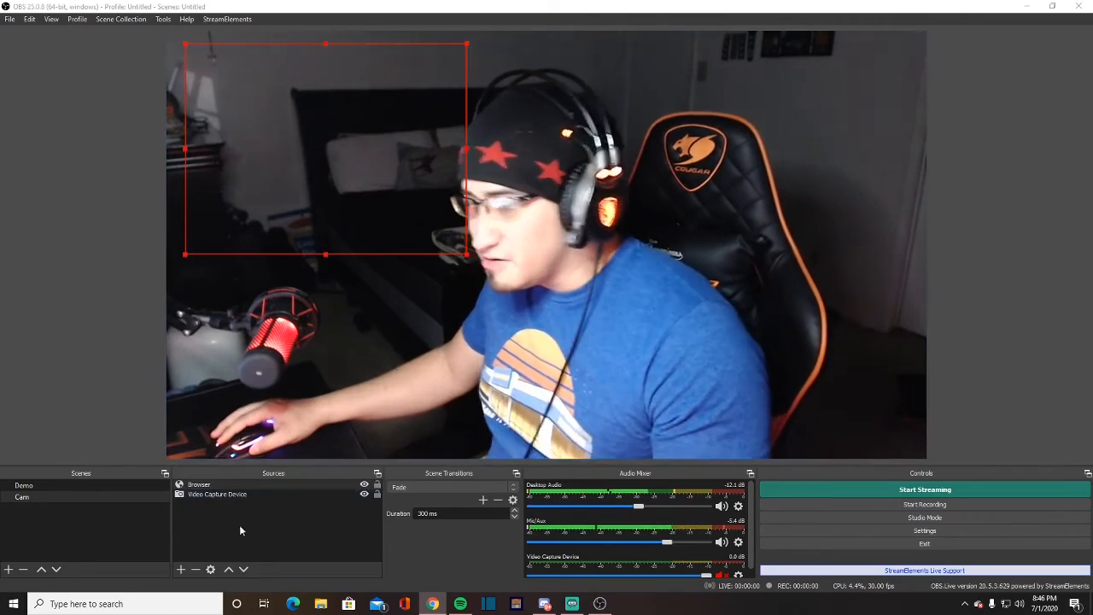
Add a new scene named Reaction
left_click(8, 569)
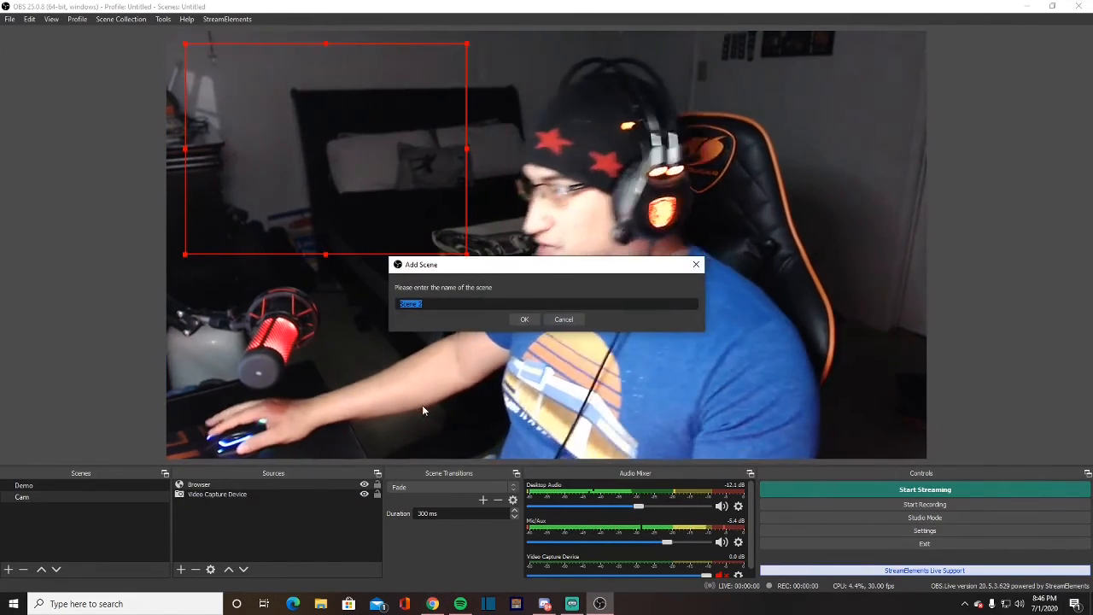
type("Reaction")
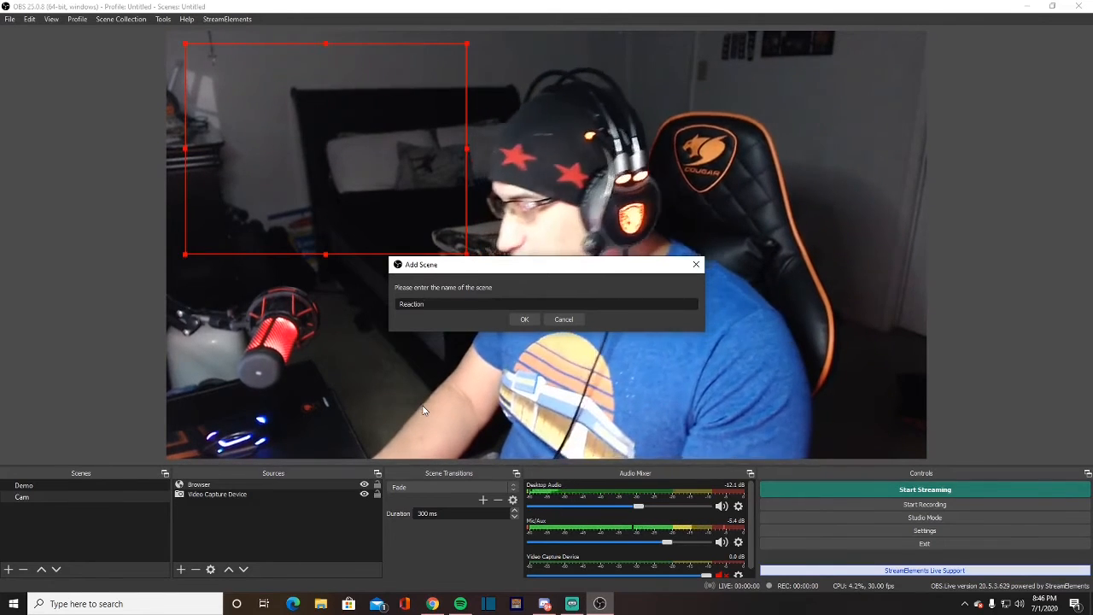
key("Return")
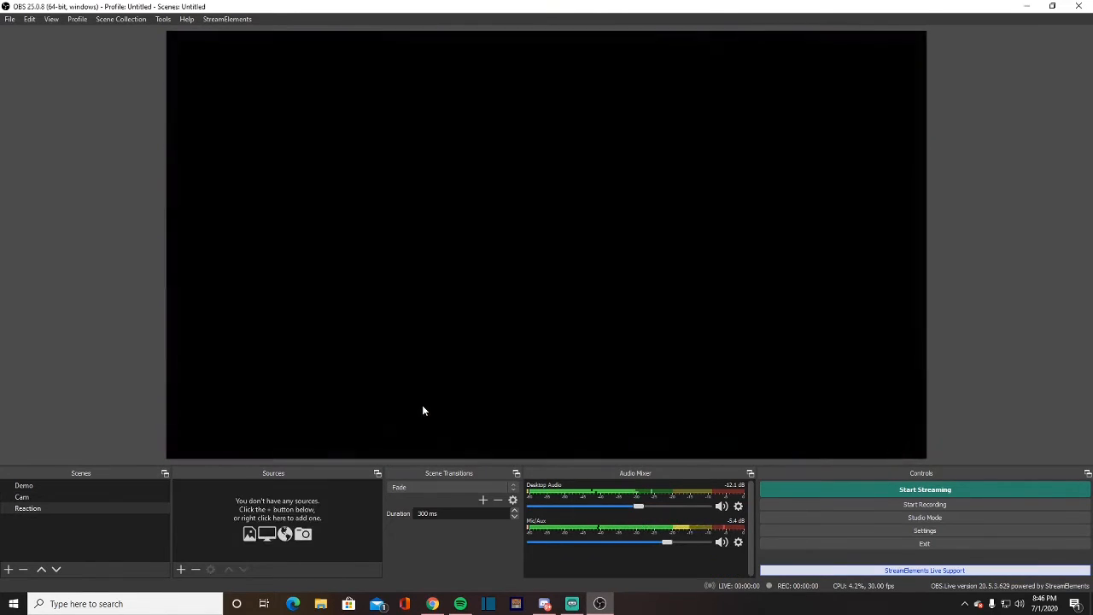
Add the existing Video Capture Device source to the Reaction scene
left_click(181, 569)
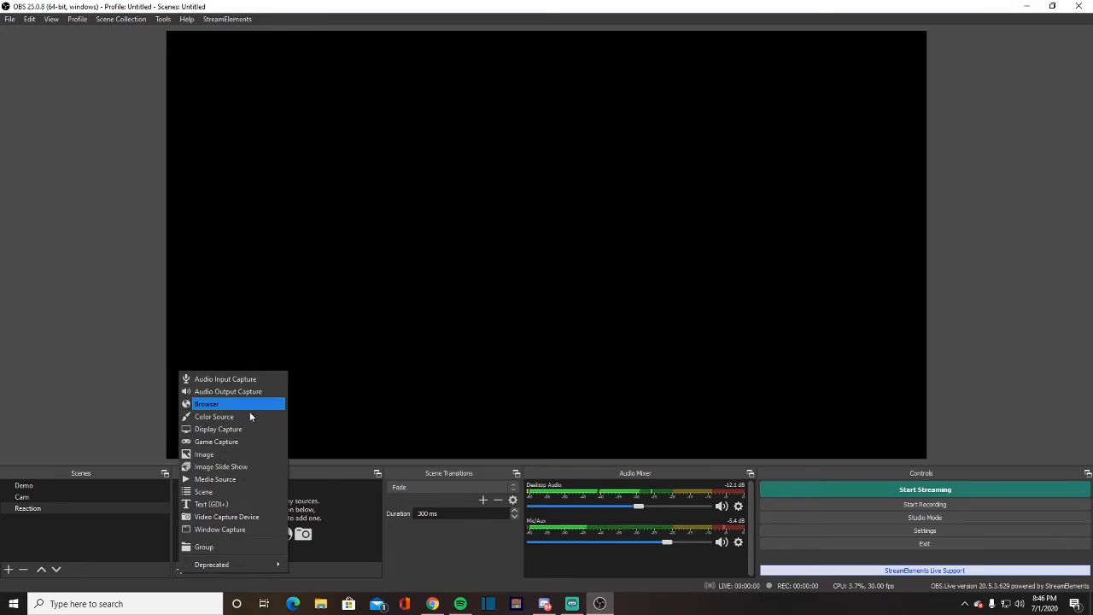
left_click(226, 517)
left_click(457, 254)
left_click(470, 266)
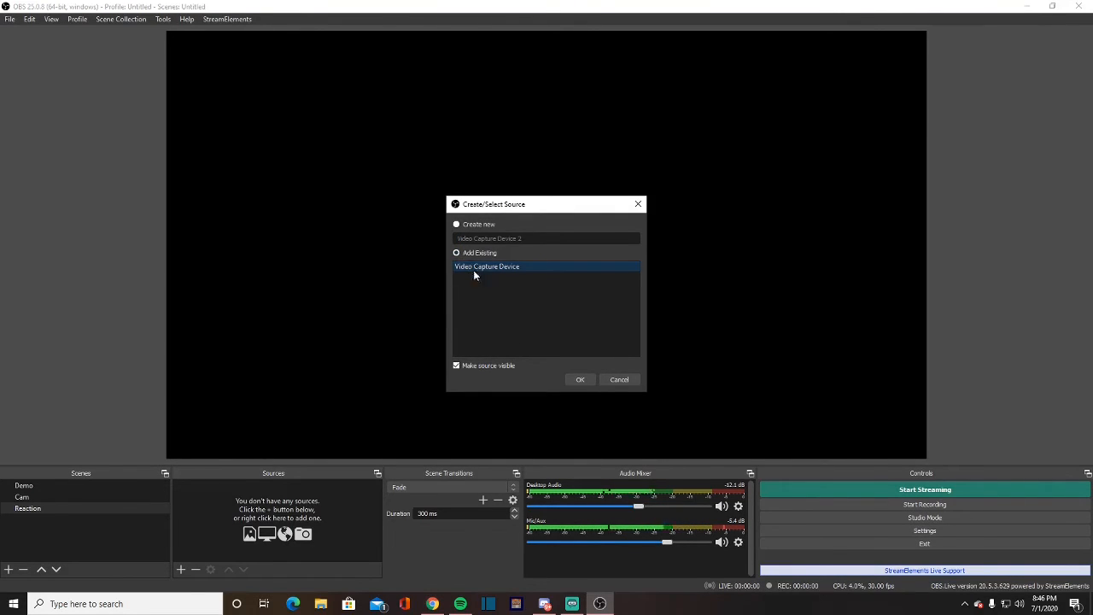
left_click(580, 379)
left_click(195, 569)
left_click(630, 316)
Try the existing Display Capture source shrunk into the lower-right corner of the Reaction canvas, and remove it again
left_click(181, 569)
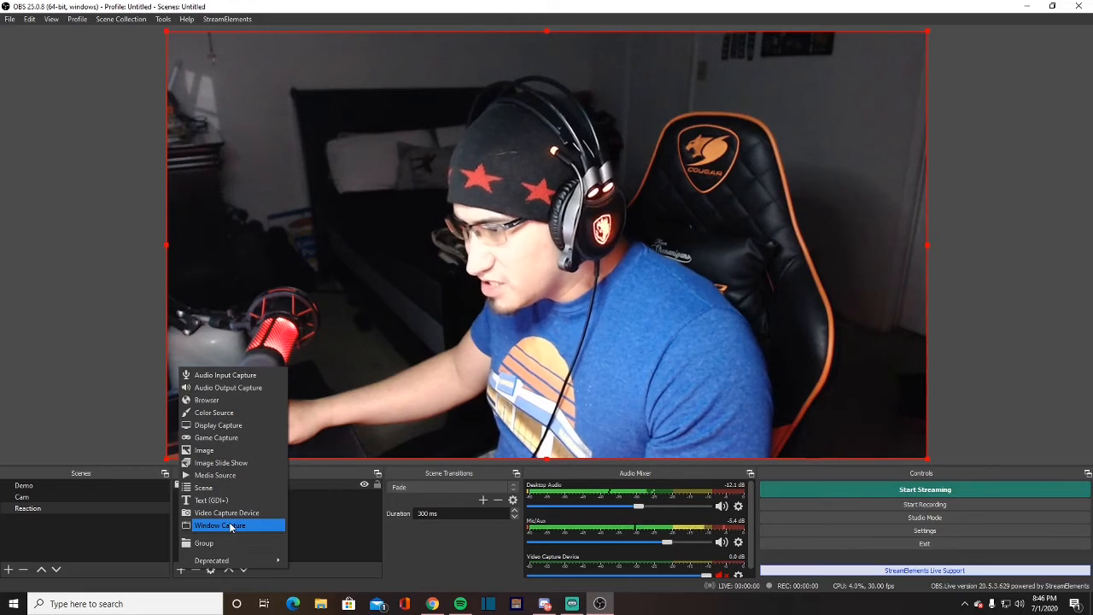
left_click(217, 424)
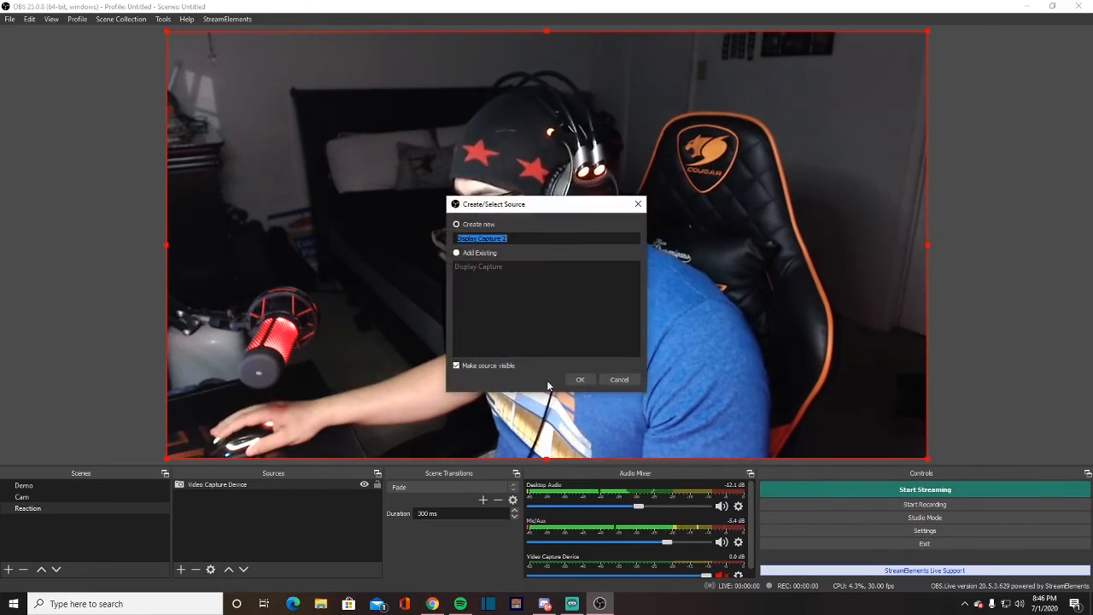
left_click(457, 253)
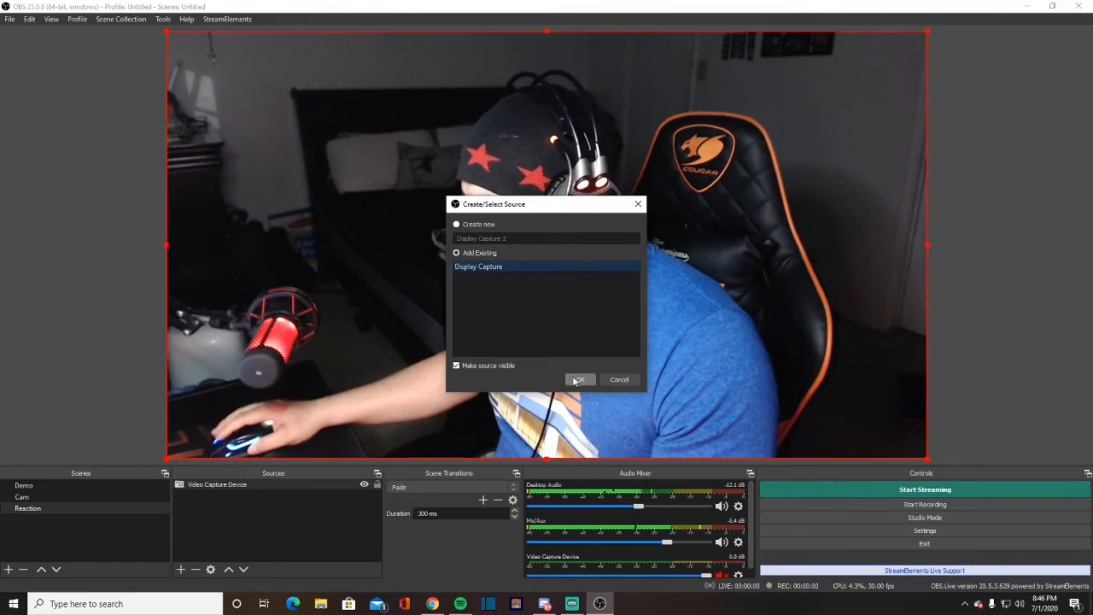
left_click(578, 379)
left_click_drag(169, 35, 659, 309)
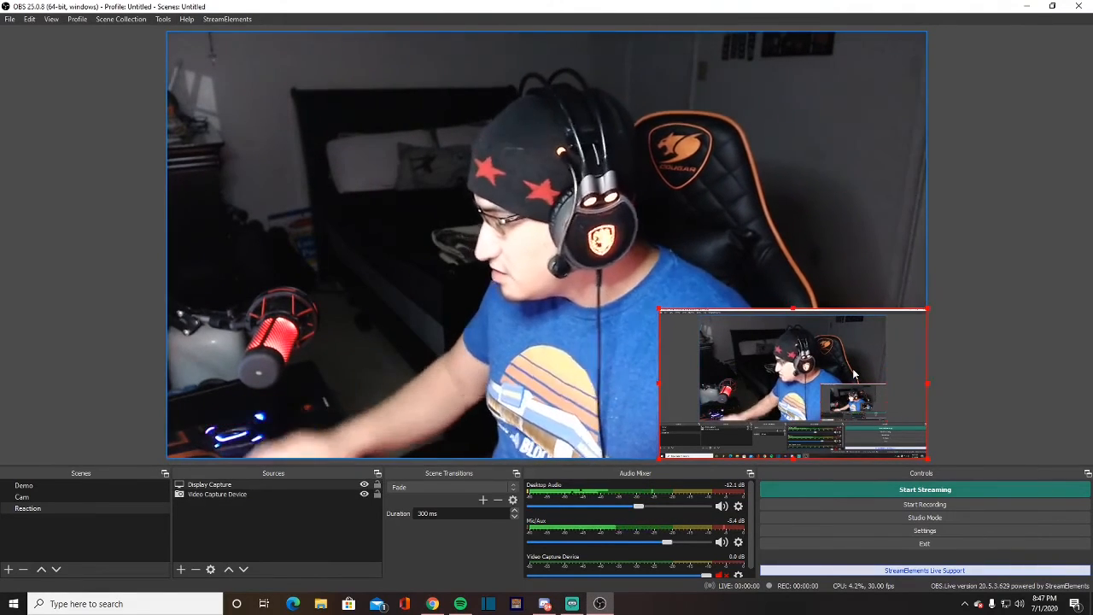
key("Delete")
key("Return")
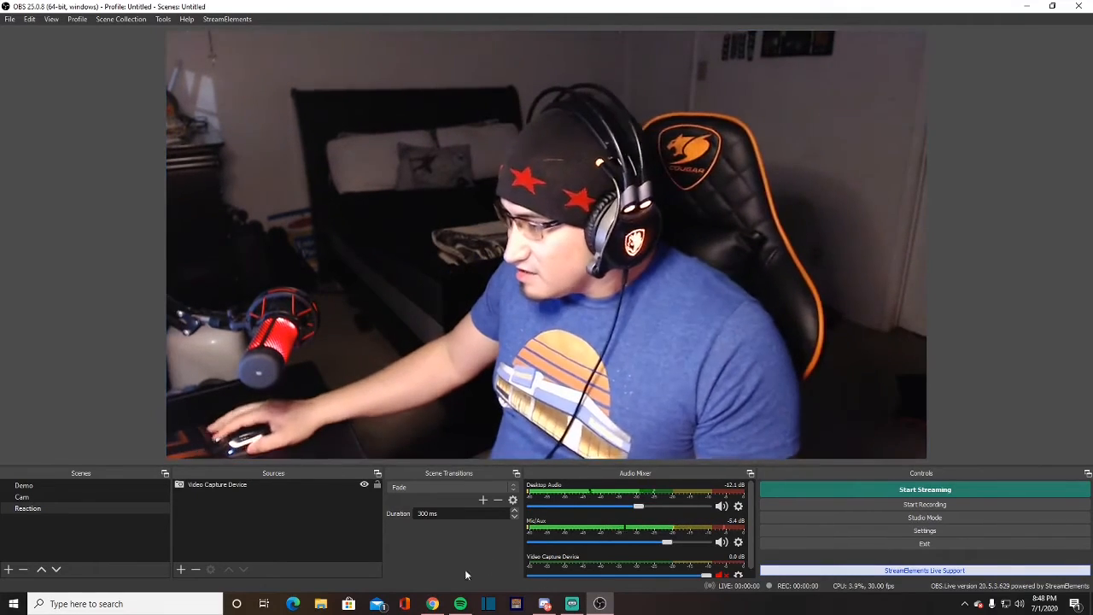
Switch between the Demo and Cam scenes to examine the transition between them
left_click(433, 603)
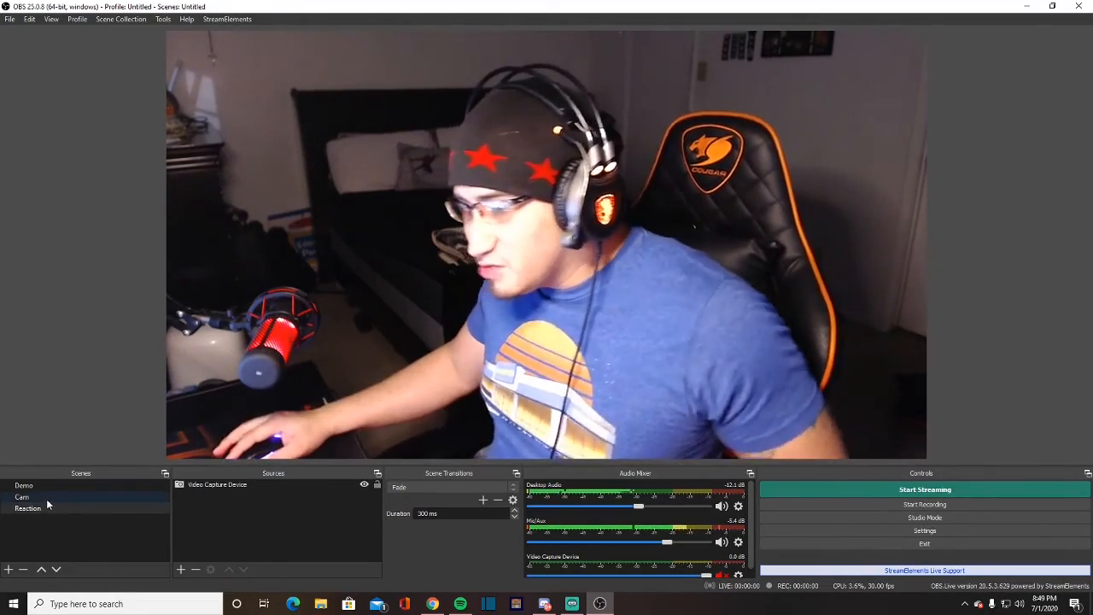
left_click(53, 486)
left_click(49, 497)
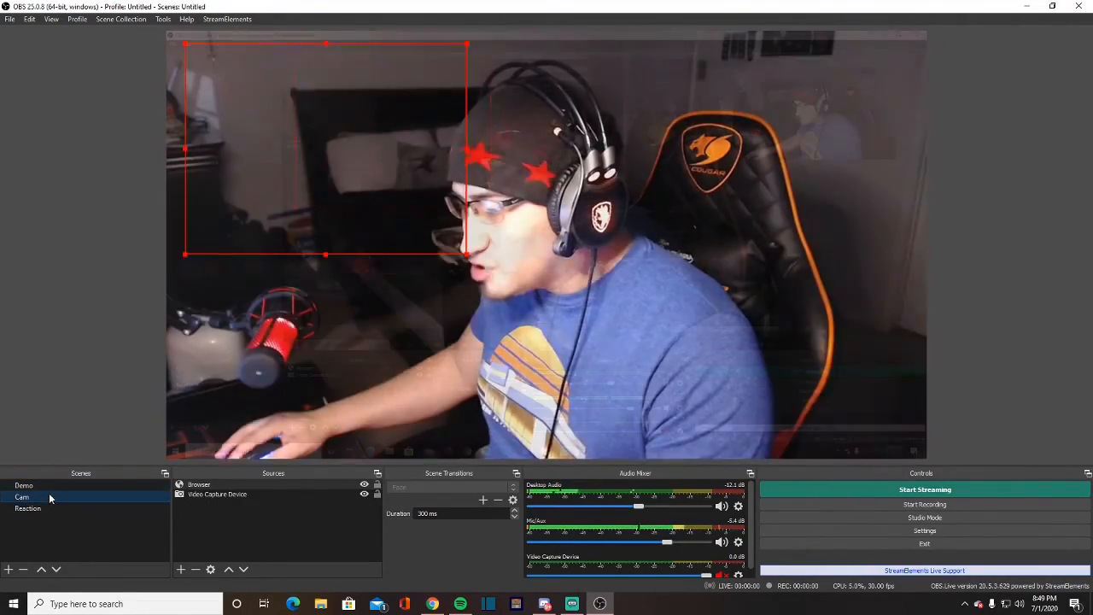
left_click(53, 486)
left_click(476, 484)
left_click(483, 484)
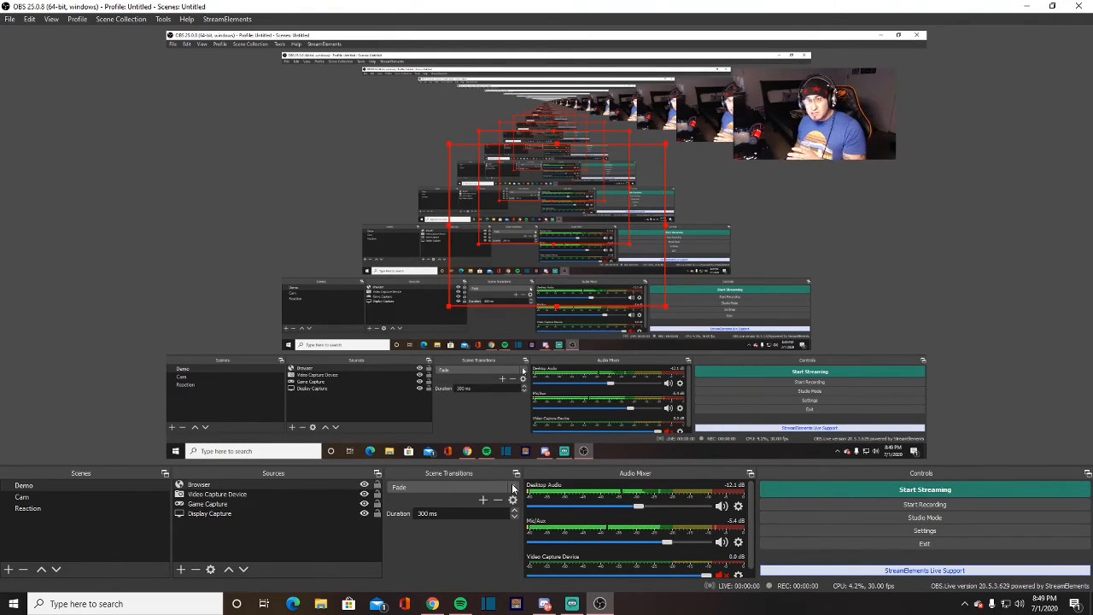
Choose Fade as the scene transition and preview it by switching between the Cam and Demo scenes
left_click(435, 488)
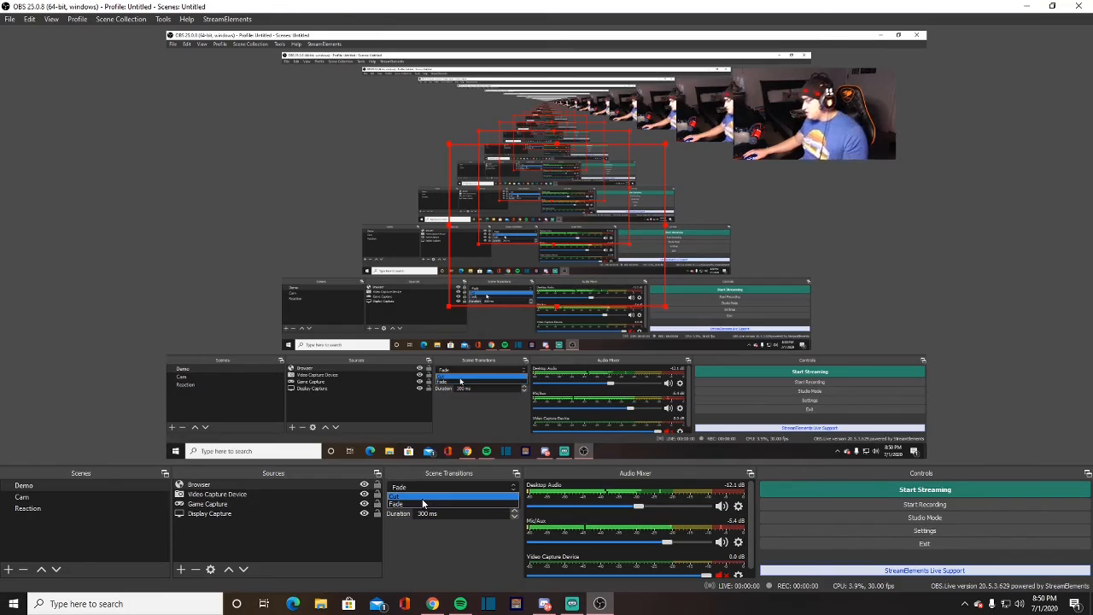
left_click(422, 504)
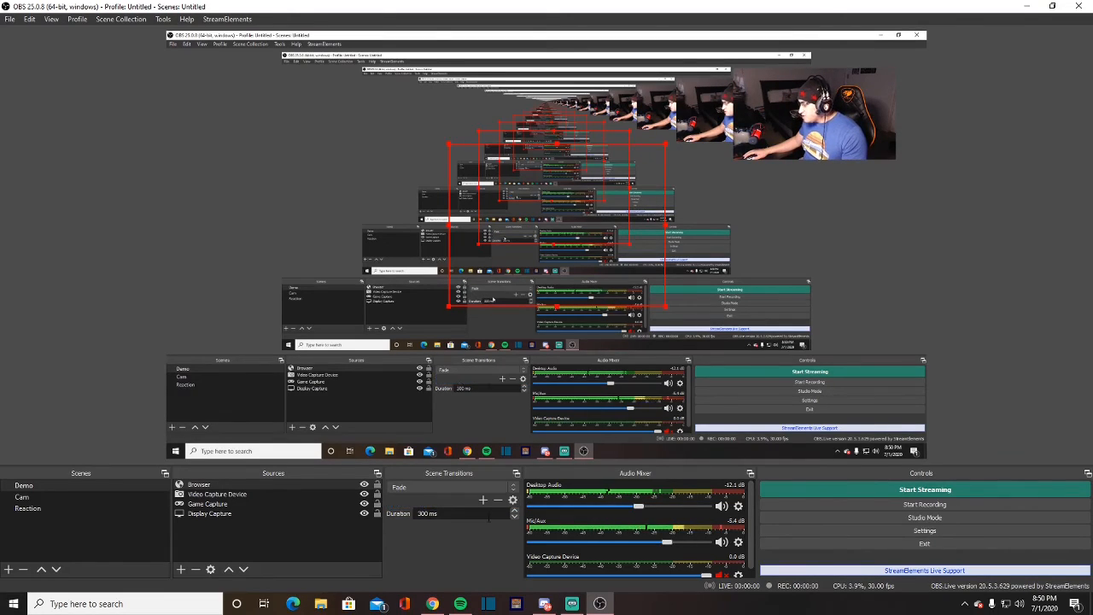
left_click(41, 494)
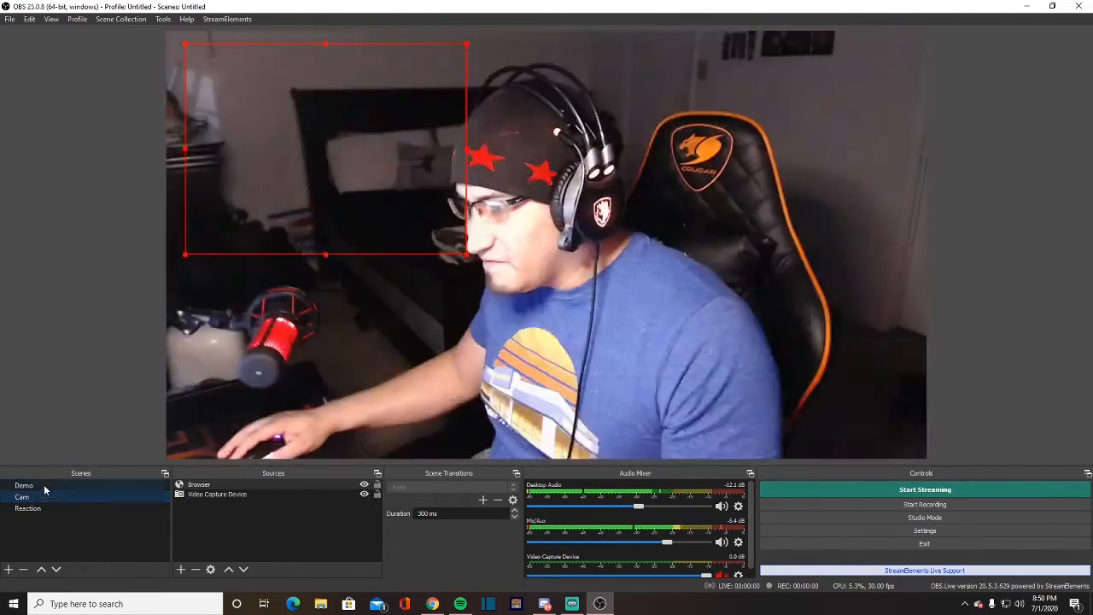
left_click(43, 486)
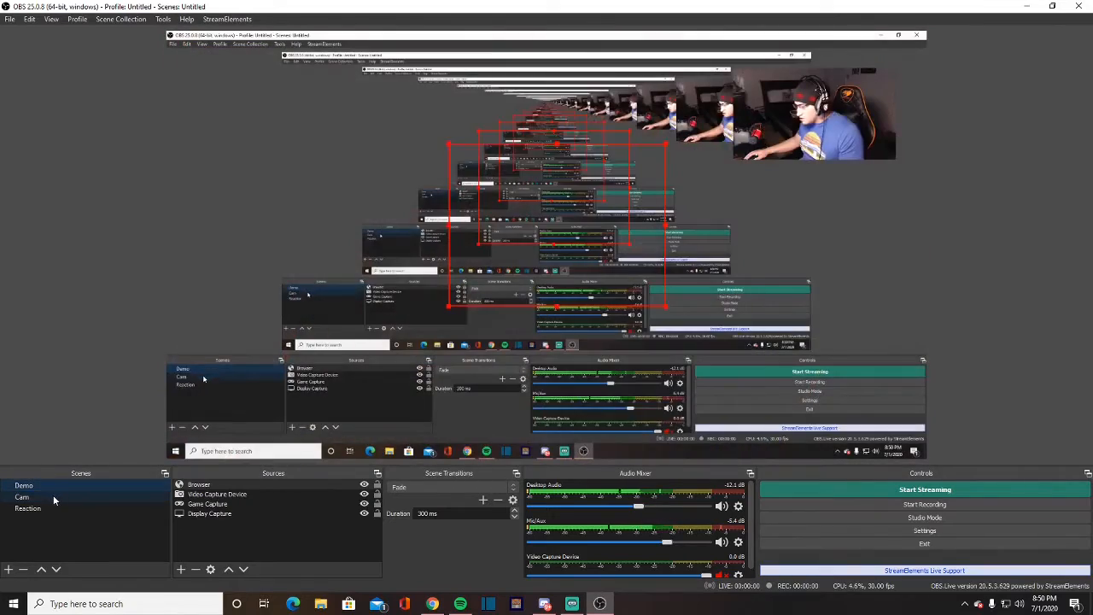
left_click(55, 497)
Set the Fade duration to 150 ms and preview it by switching repeatedly between Demo and Cam
left_click(513, 517)
left_click(512, 516)
left_click(512, 516)
left_click(45, 485)
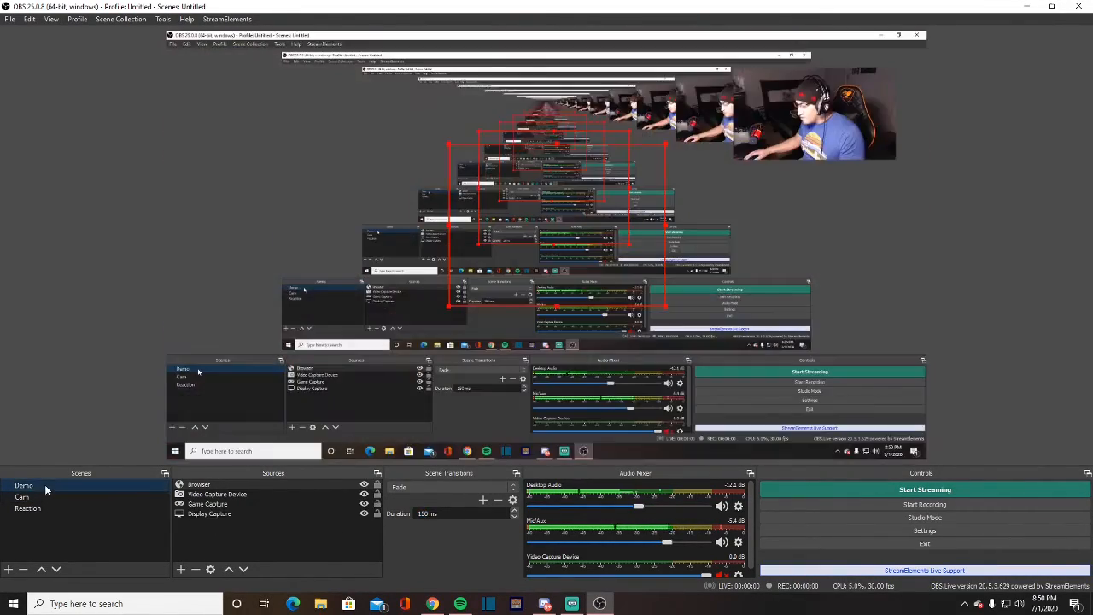
left_click(48, 498)
left_click(54, 486)
left_click(54, 497)
left_click(53, 487)
left_click(54, 498)
Set the Fade duration to 500 ms and preview it across the Demo, Reaction and Cam scenes
left_click(514, 510)
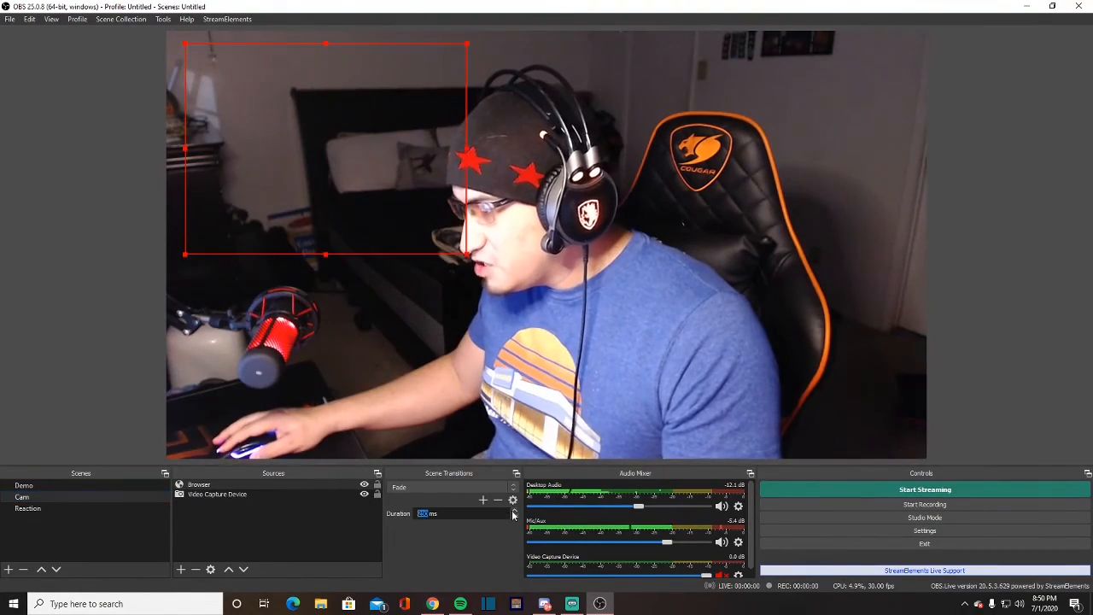
left_click(53, 485)
left_click(46, 508)
left_click(45, 499)
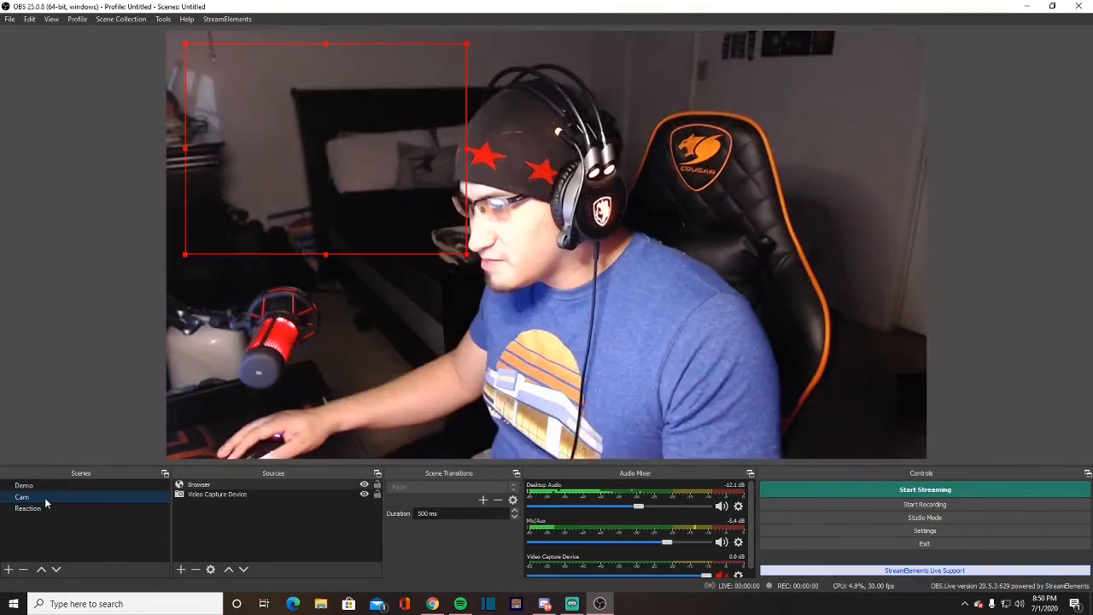
left_click(67, 486)
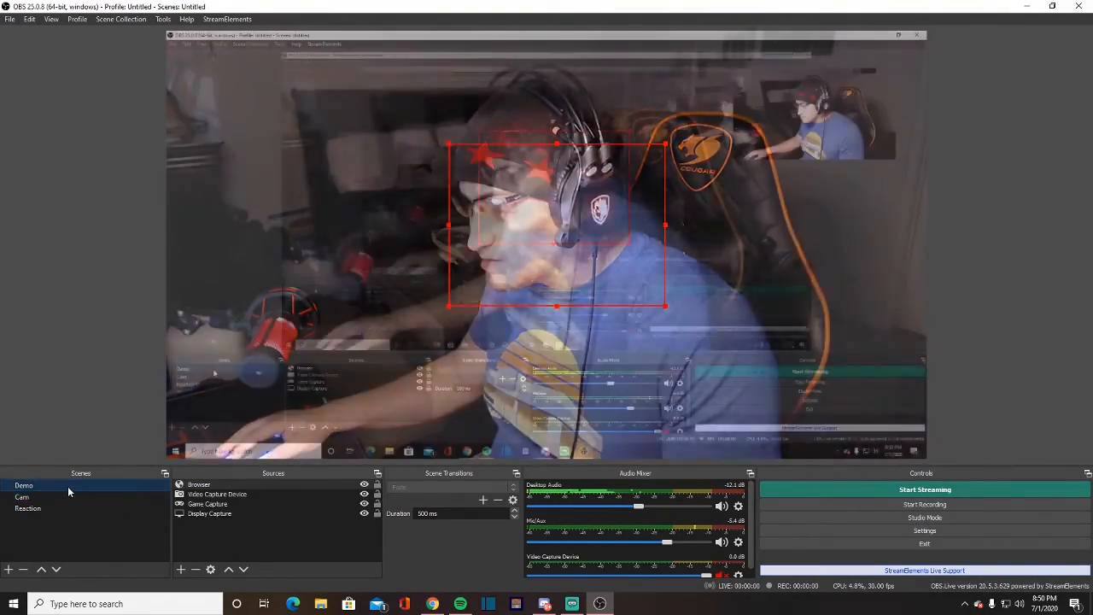
left_click(64, 497)
Set the Fade duration to 450 ms and preview it between the Demo and Cam scenes
left_click(514, 513)
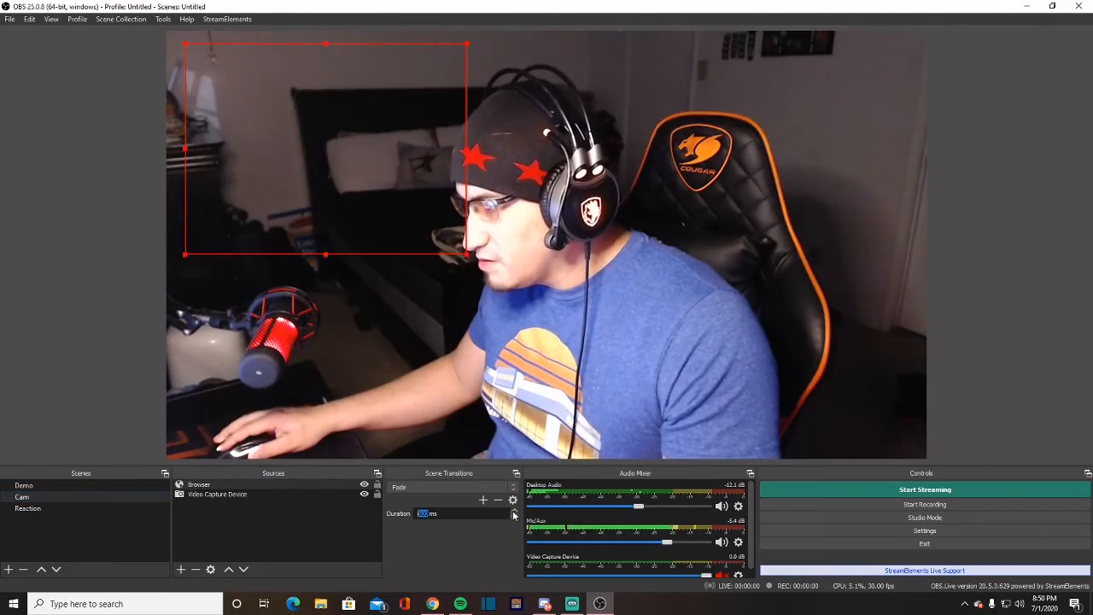
type("700")
left_click(69, 485)
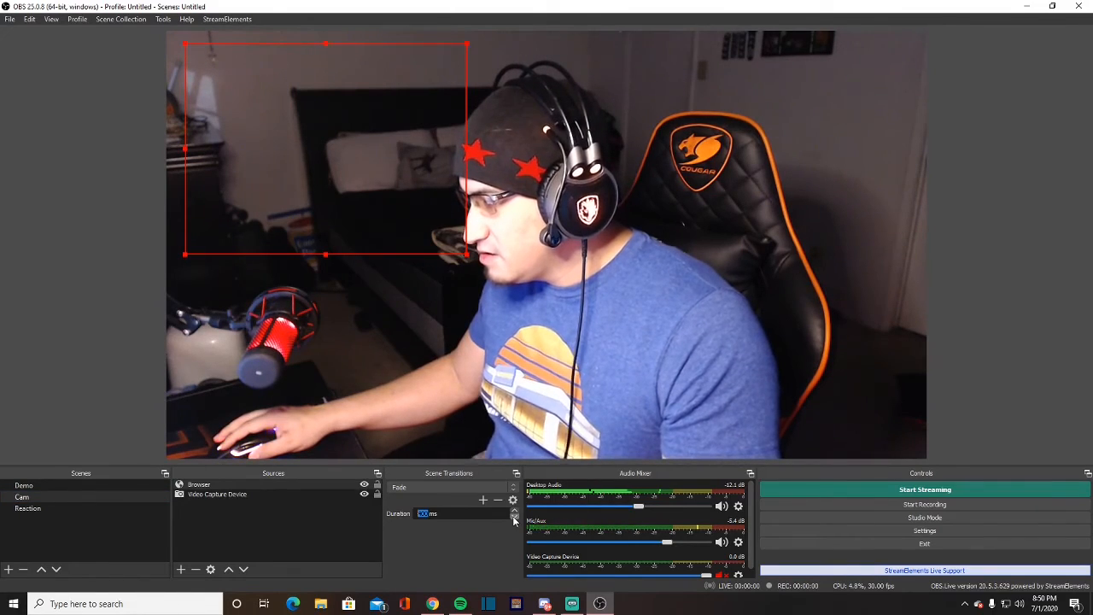
left_click(44, 487)
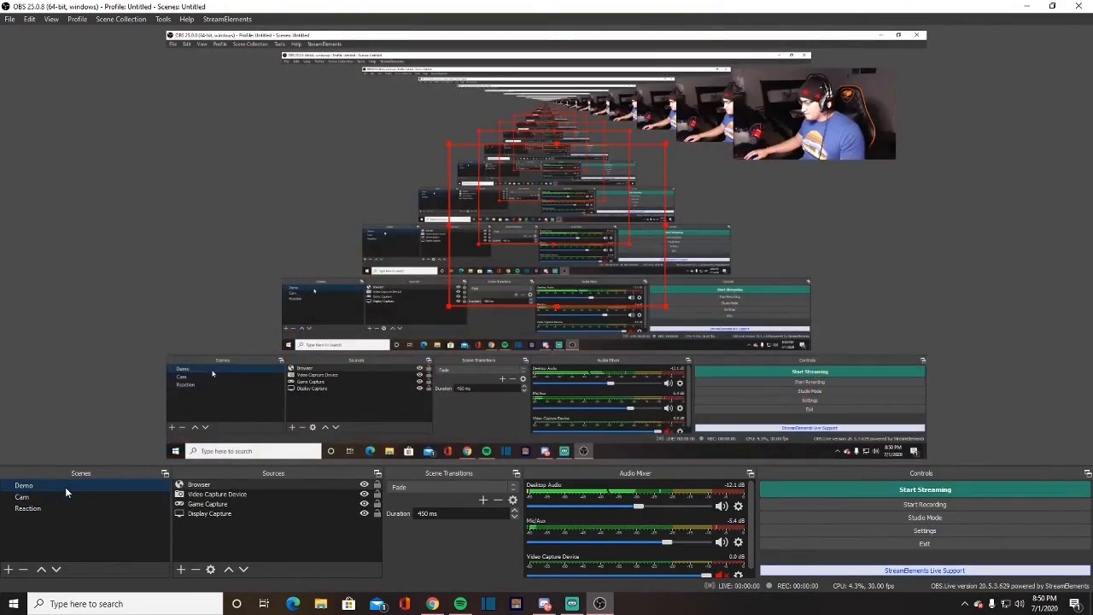
left_click(61, 496)
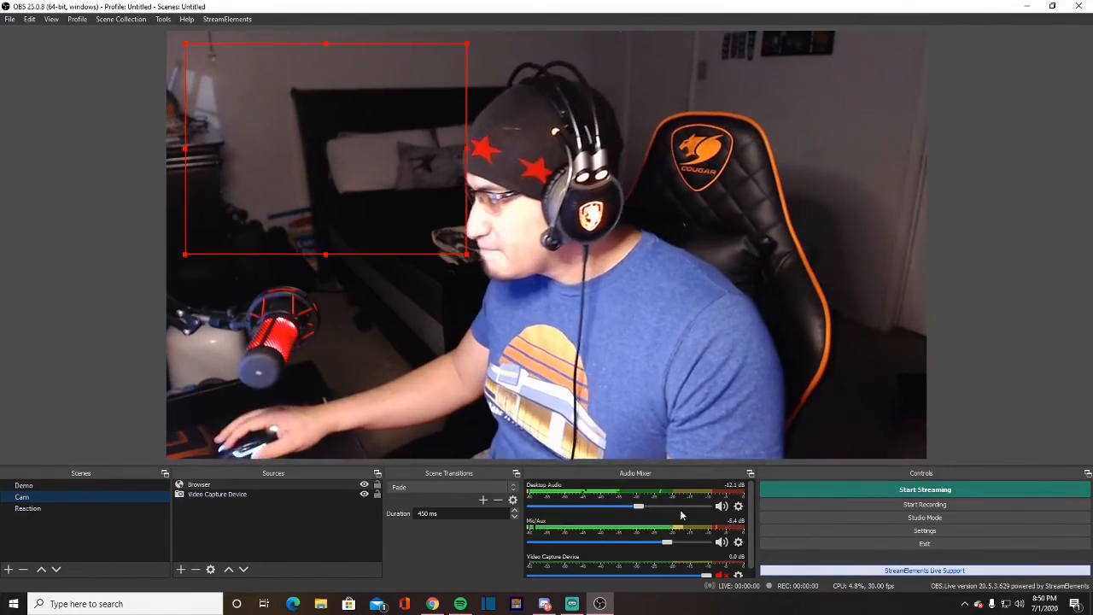
Look over the audio mixer's channels and switch back to the Demo scene
scroll(702, 510, "down", 1)
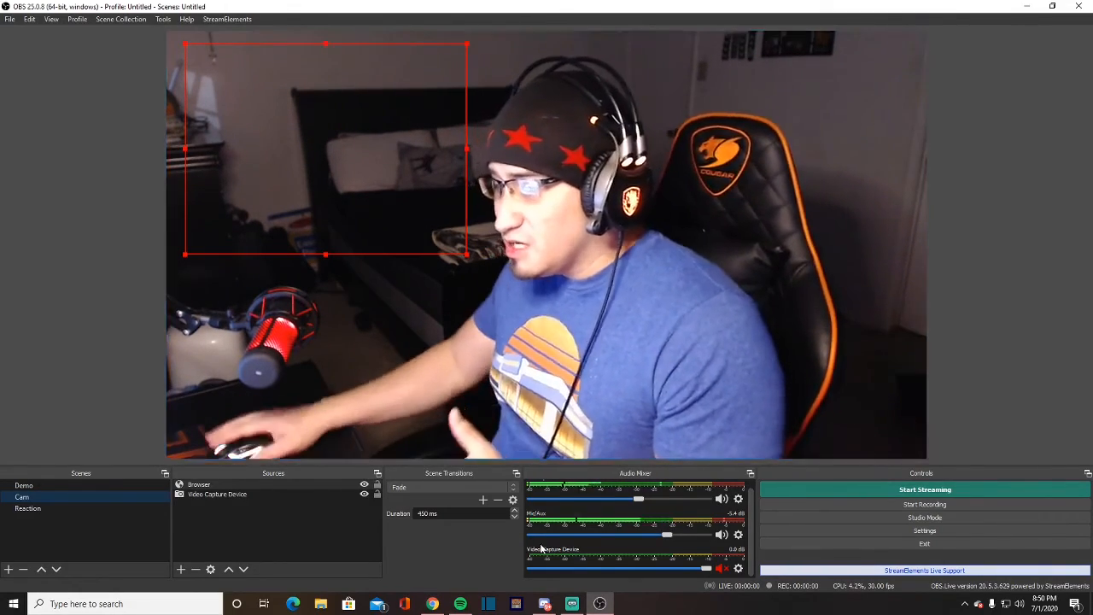
left_click(65, 486)
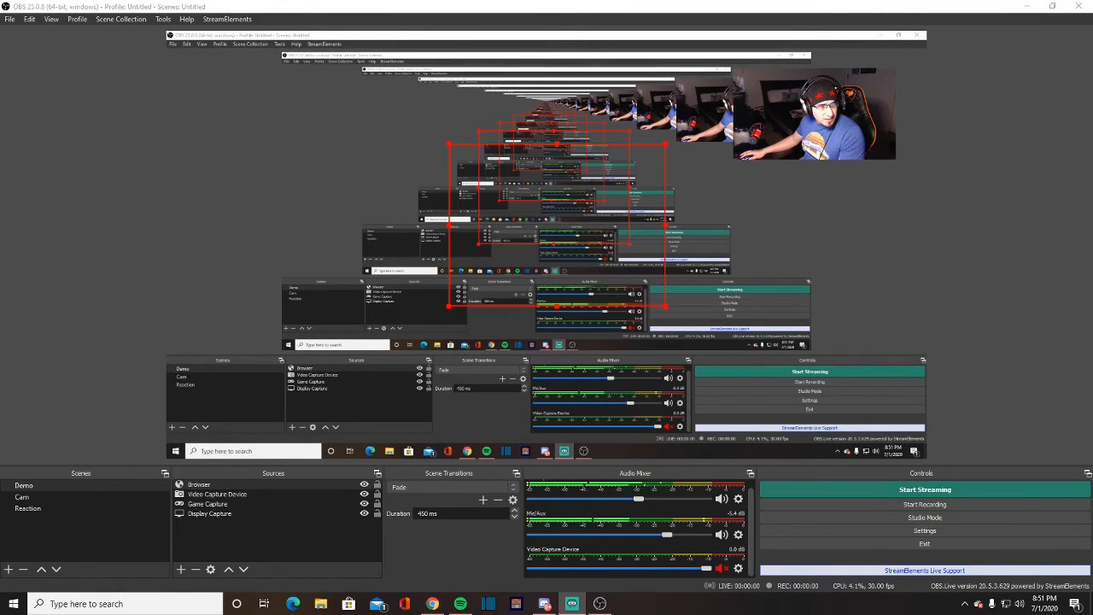
left_click(16, 489)
Switch to the Streamlabs dashboard in Chrome, open the Chat Box widget's settings and dismiss its introduction
key("alt+Tab")
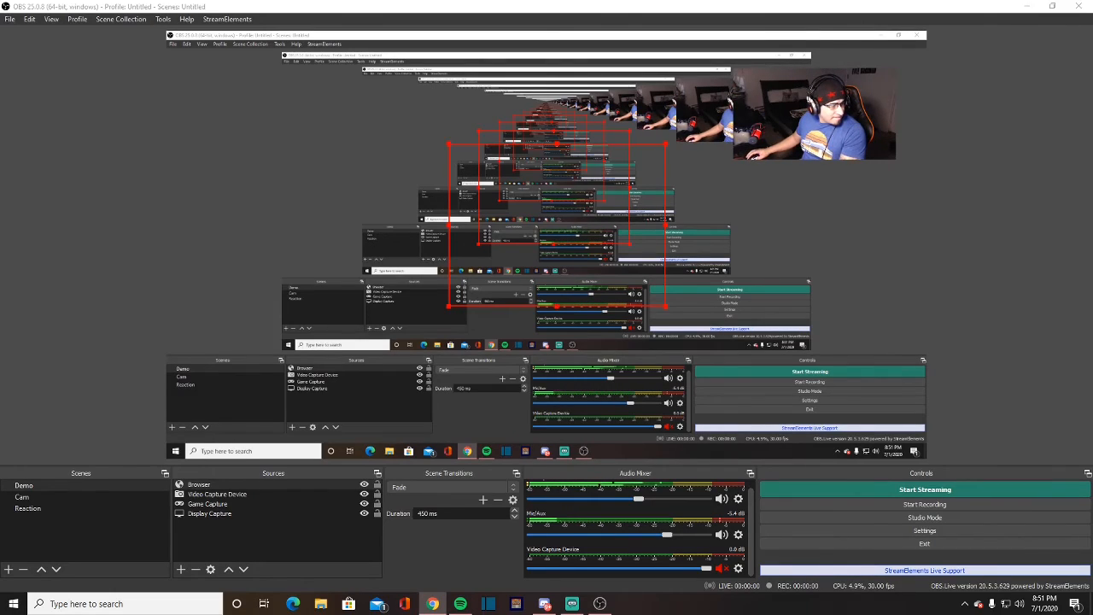
left_click(433, 604)
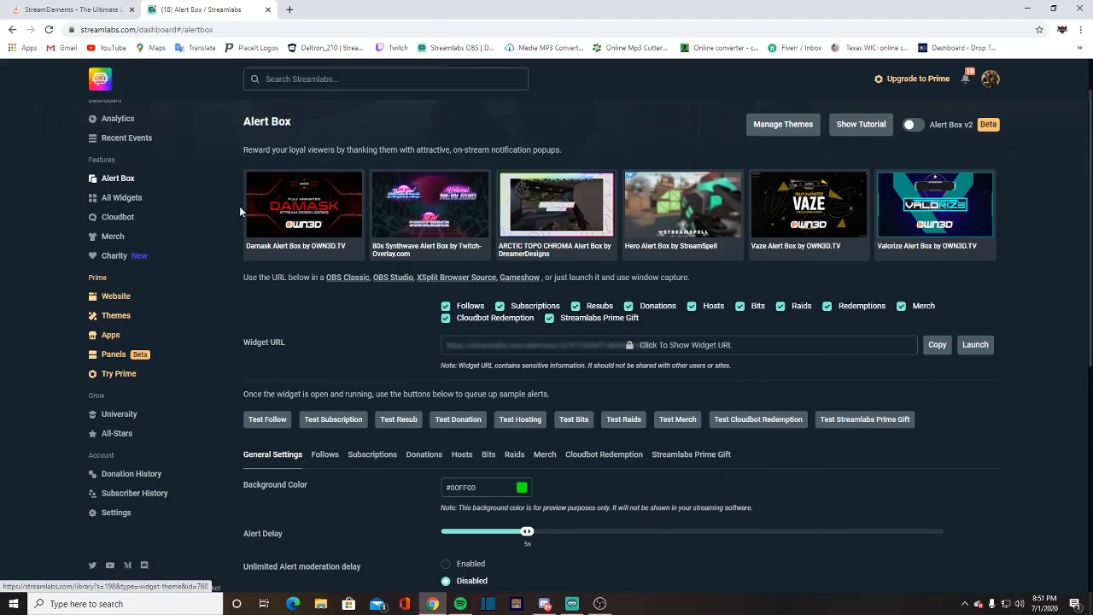
left_click(129, 199)
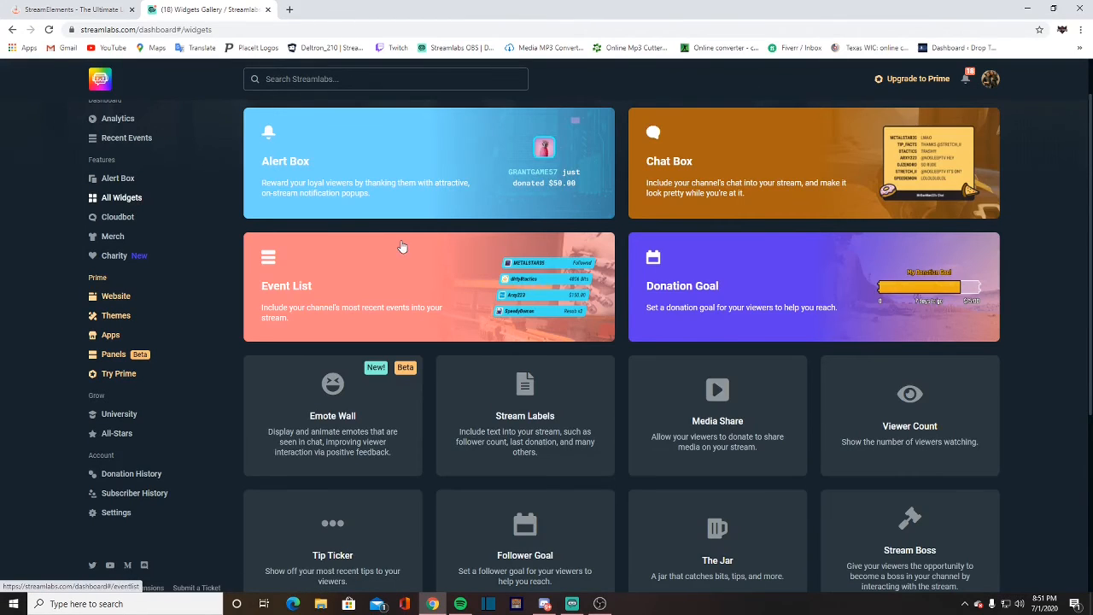
left_click(789, 167)
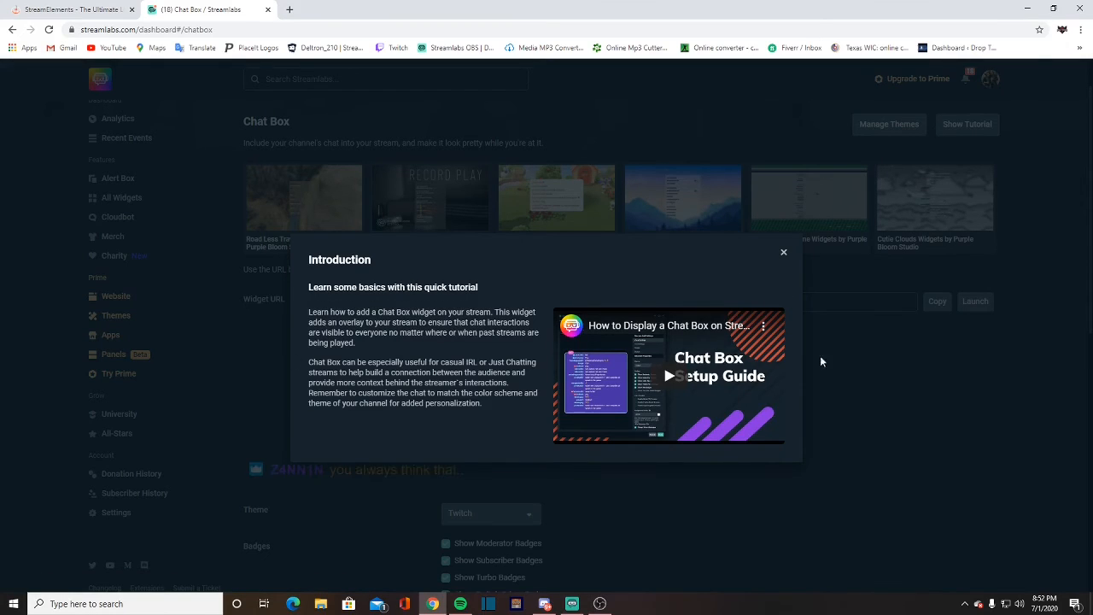
left_click(785, 255)
Review the Chat Box theme options and select the Twitch theme
scroll(641, 400, "down", 2)
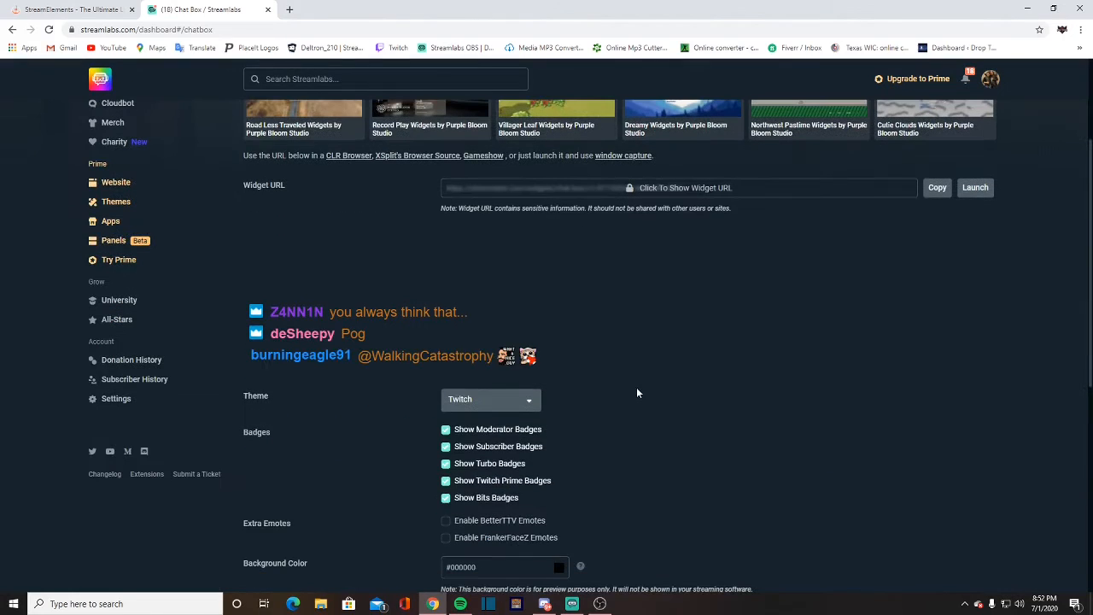
left_click(503, 399)
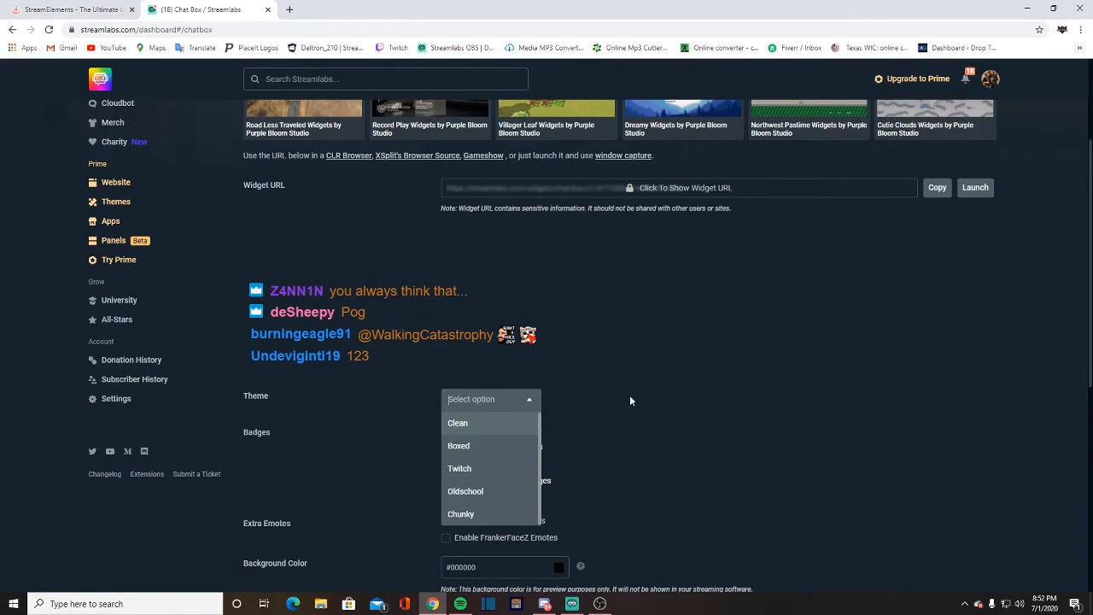
left_click(662, 395)
left_click(483, 398)
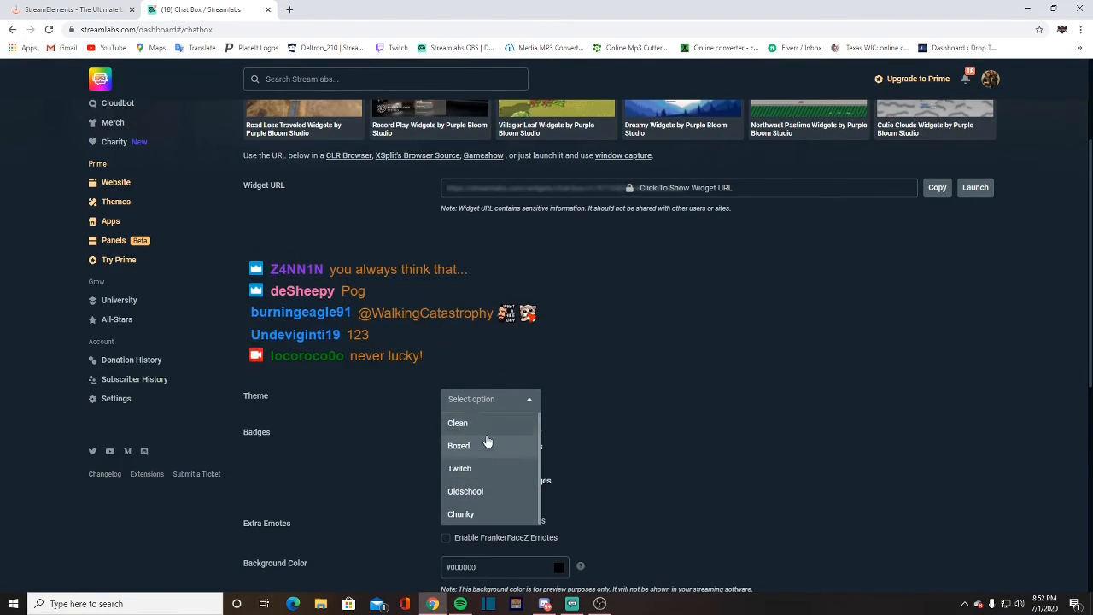
left_click(474, 469)
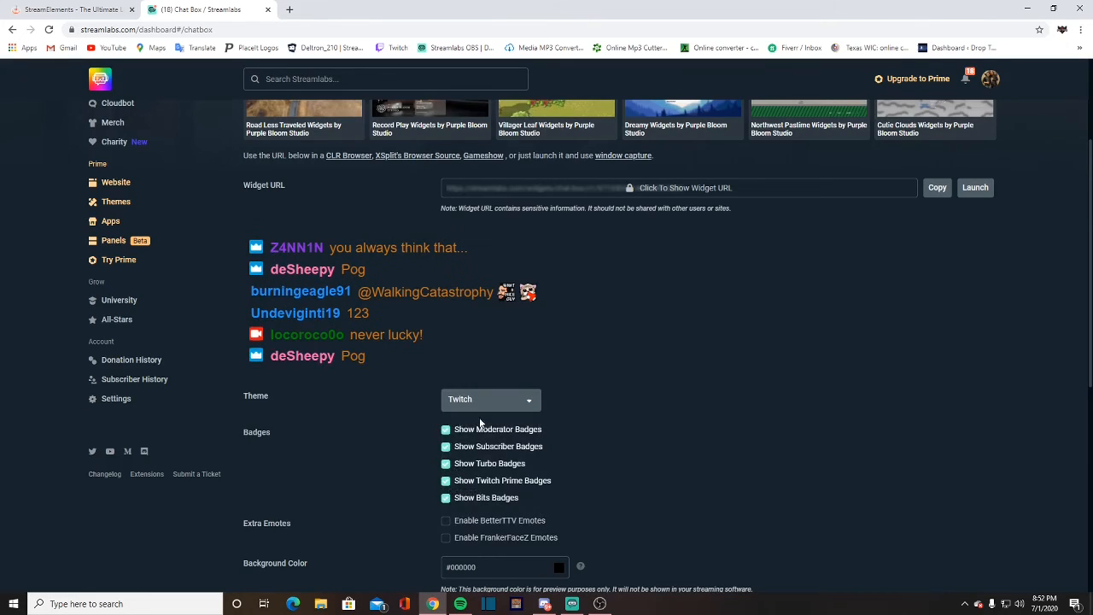
Preview the Oldschool and Chunky themes for the Chat Box widget and settle on Oldschool
left_click(480, 399)
left_click(474, 493)
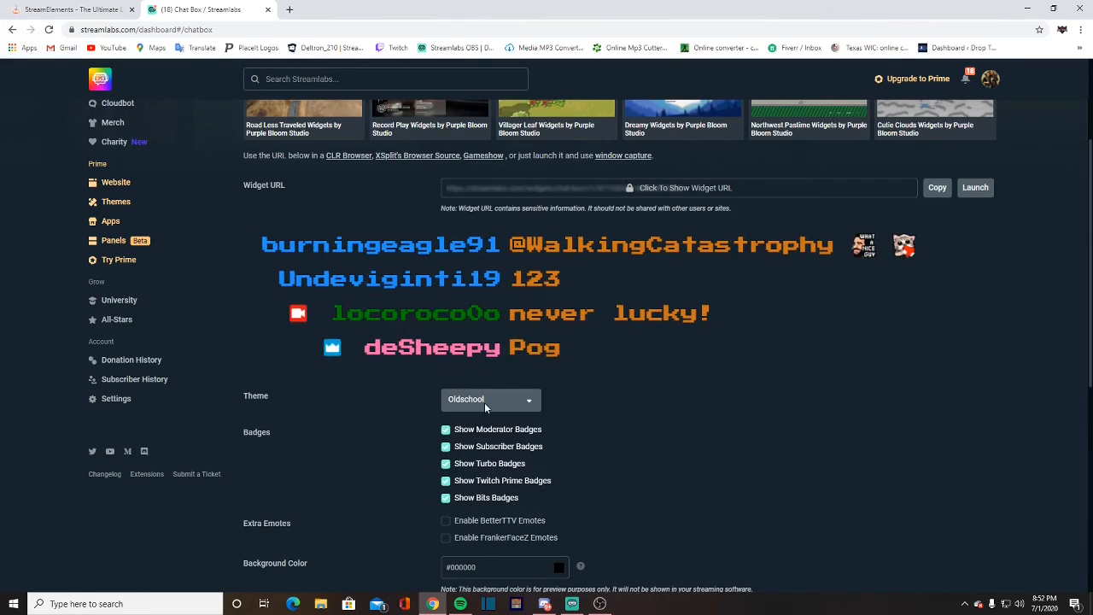
left_click(516, 401)
left_click(473, 491)
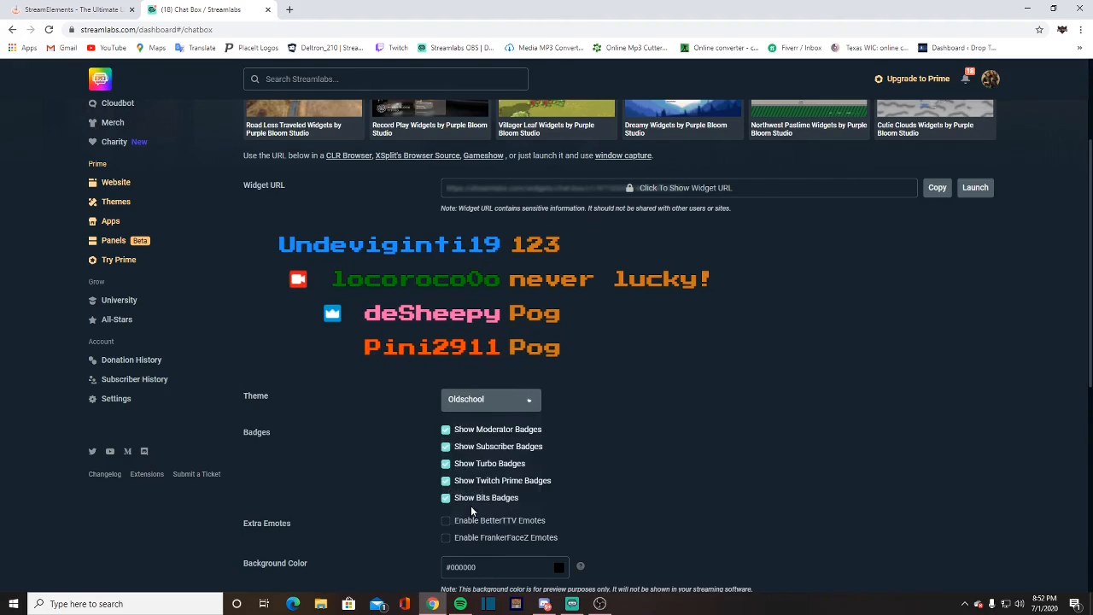
left_click(487, 402)
left_click(466, 514)
left_click(484, 400)
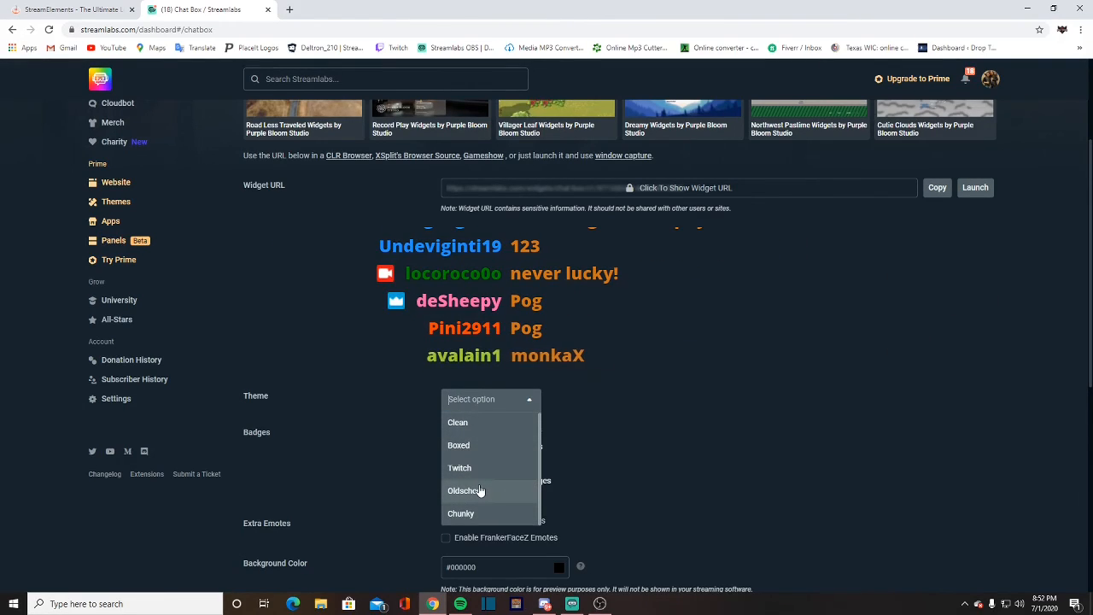
left_click(480, 491)
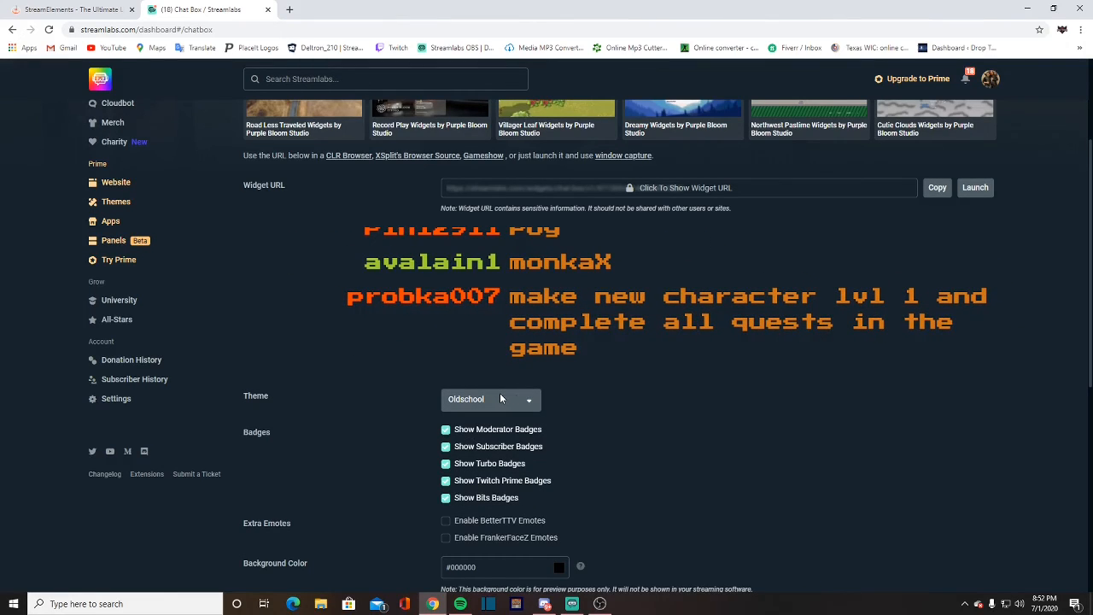
Copy the Chat Box widget URL and switch back to OBS
scroll(649, 384, "down", 2)
scroll(660, 383, "up", 5)
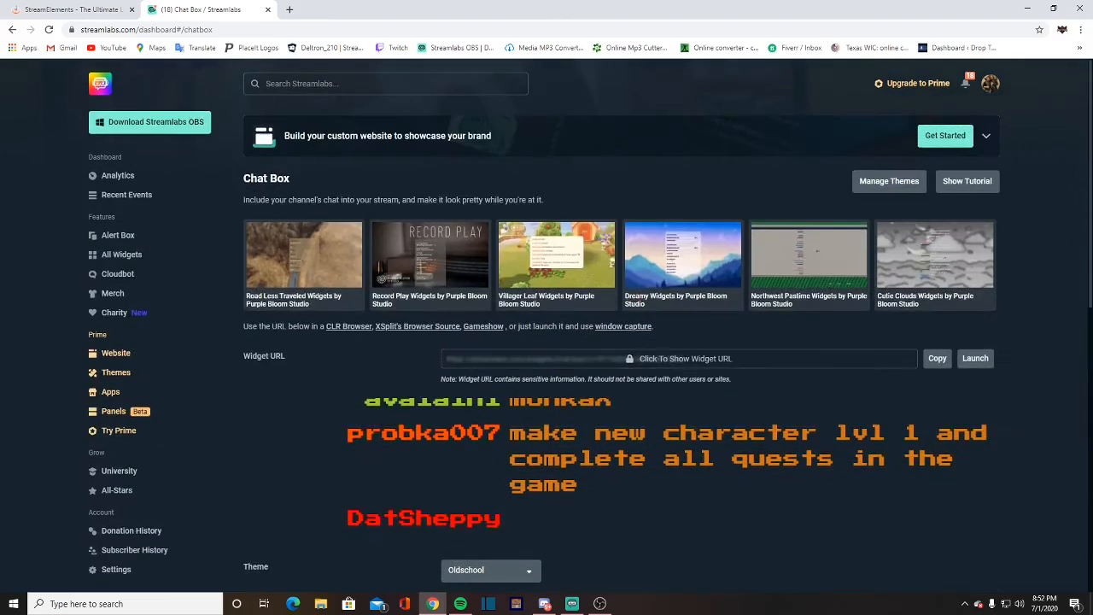
left_click(939, 362)
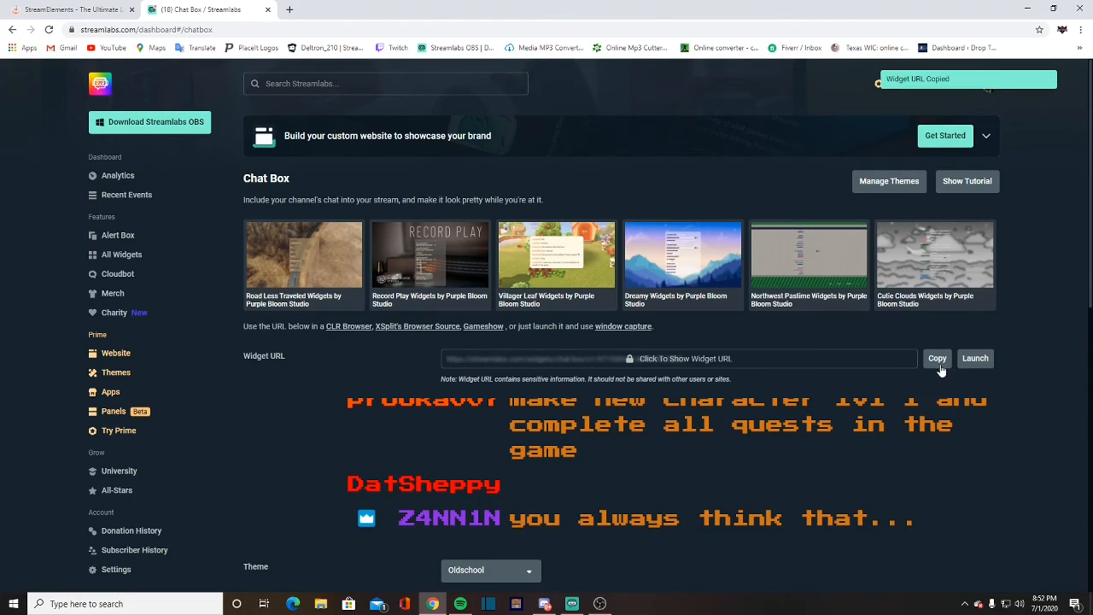
left_click(1027, 10)
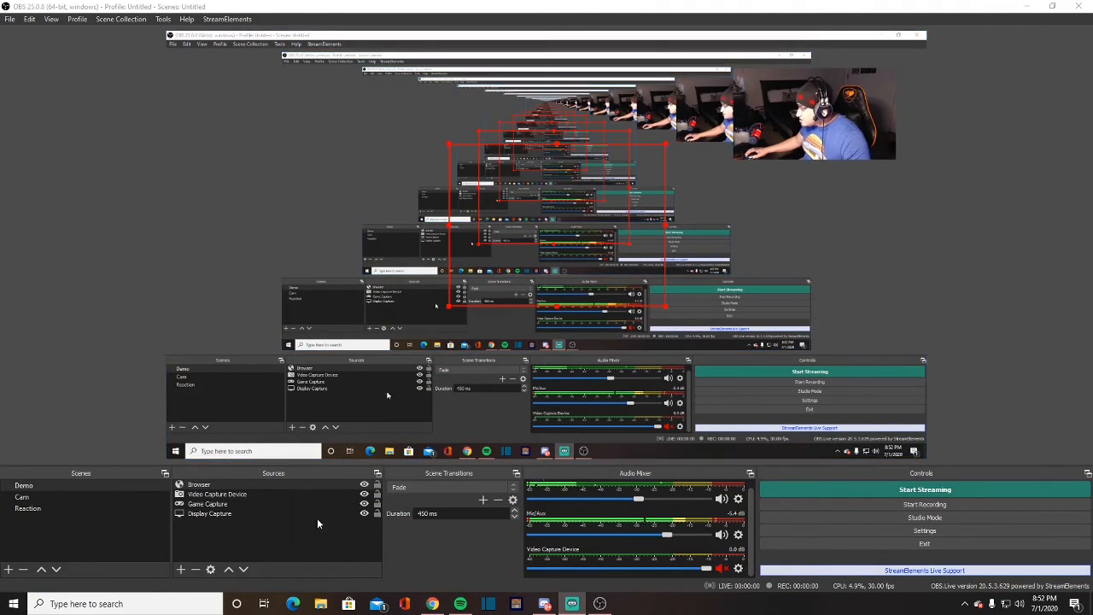
Add a new browser source named "chat box" to the Demo scene
left_click(180, 569)
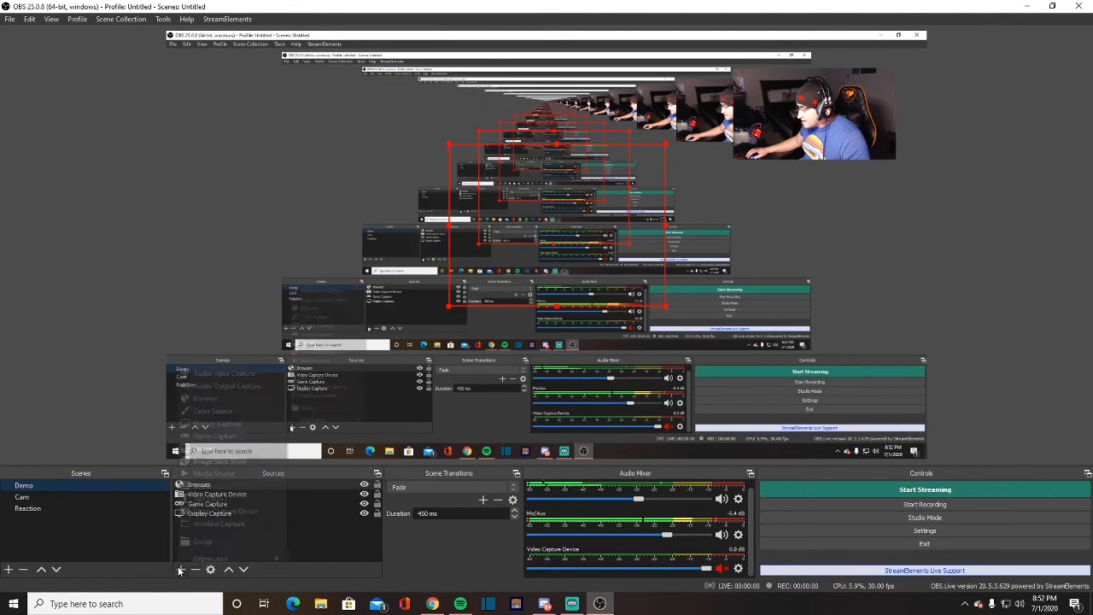
left_click(218, 395)
left_click(457, 254)
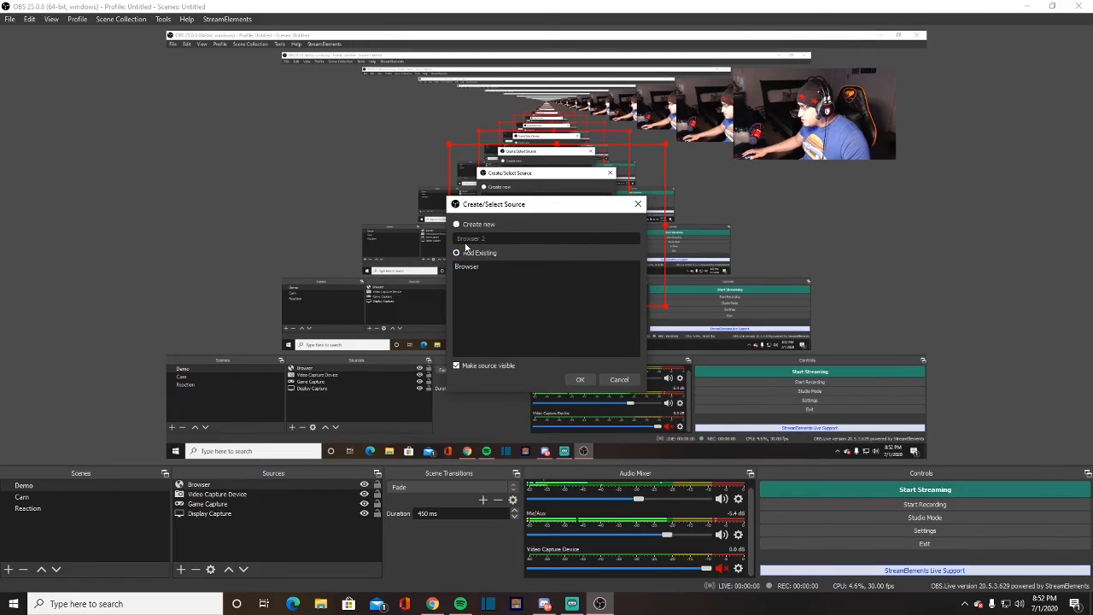
left_click(458, 225)
key("BackSpace")
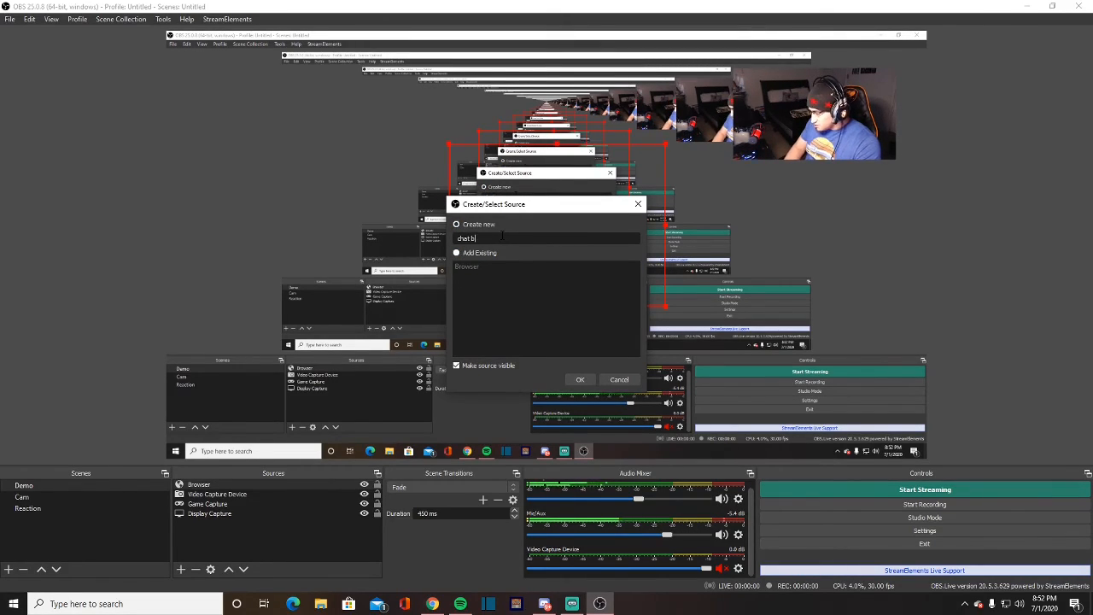
left_click(584, 380)
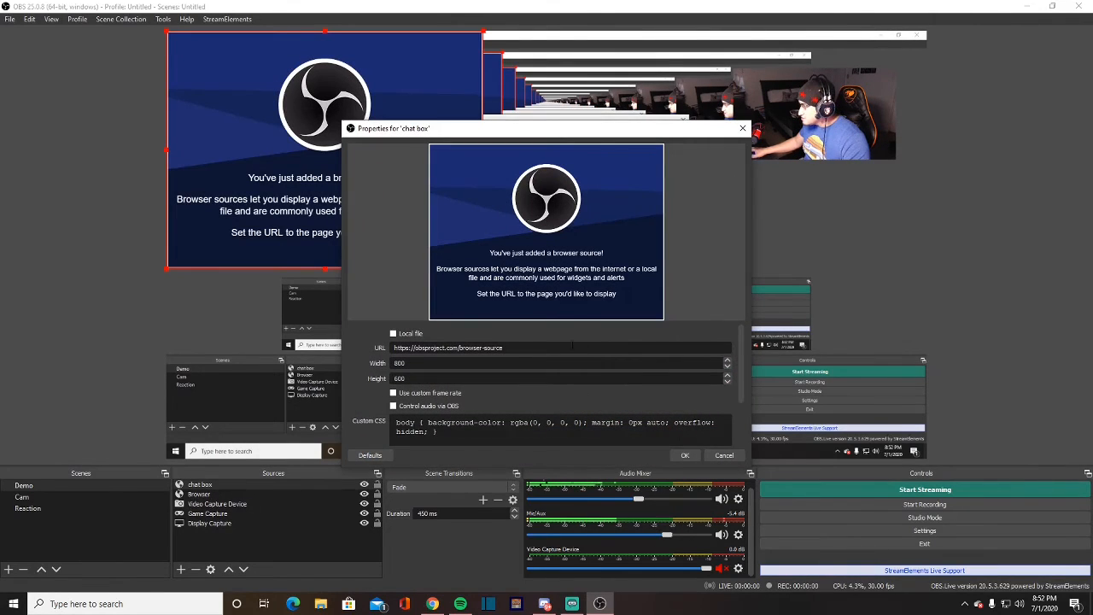
Replace the chat box source's default URL with the copied private Streamlabs widget URL and accept the properties
triple_click(520, 347)
key("BackSpace")
key("ctrl+v")
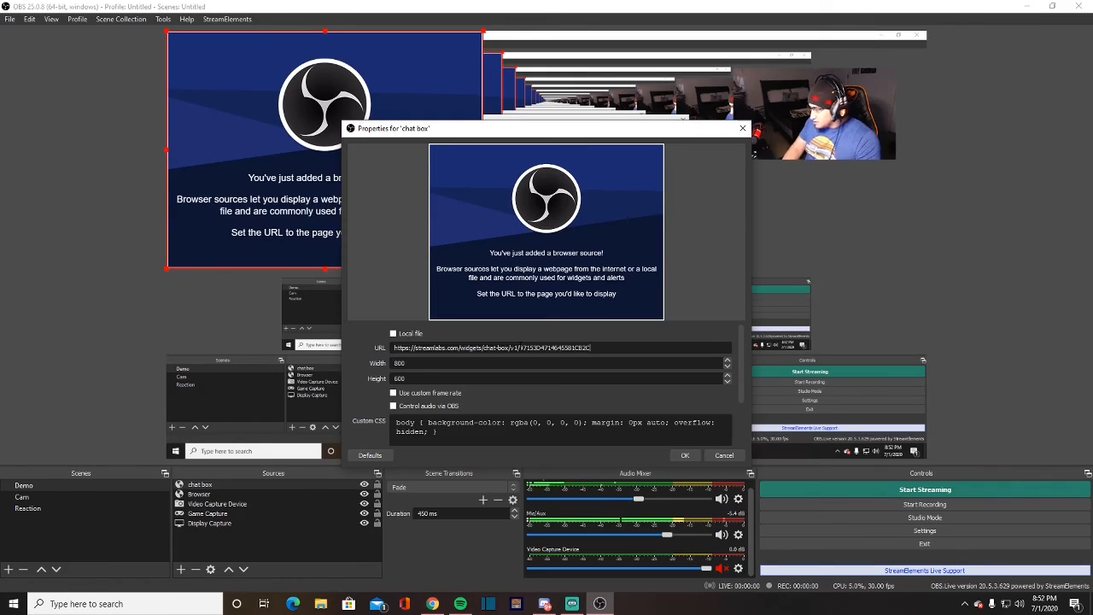
left_click(685, 455)
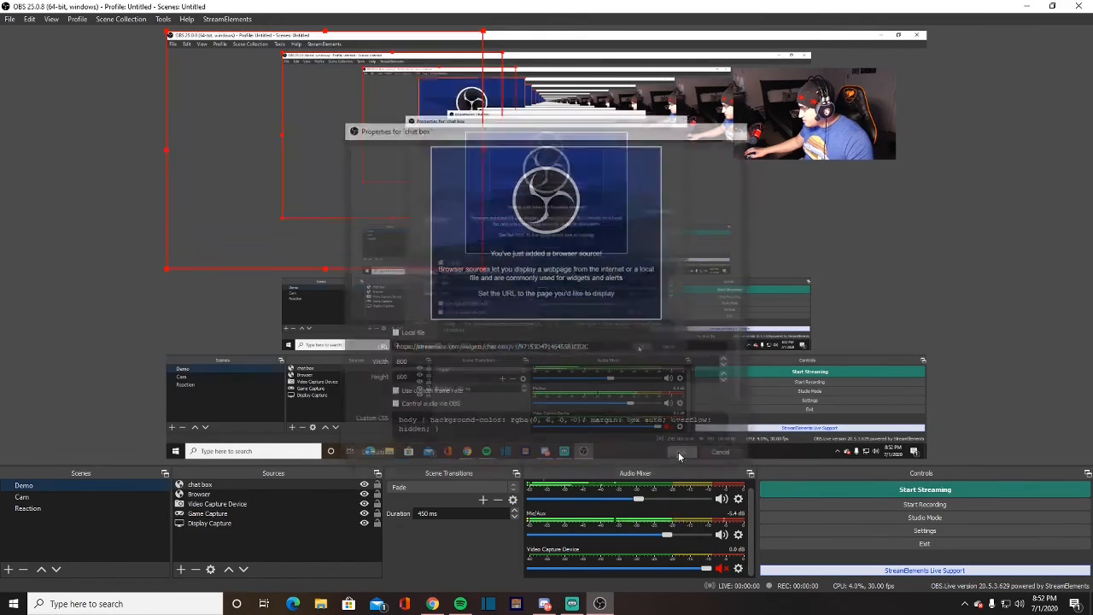
Shrink the chat box source and place it in the lower-left corner of the Demo scene's canvas
left_click_drag(484, 270, 393, 214)
left_click_drag(343, 145, 343, 414)
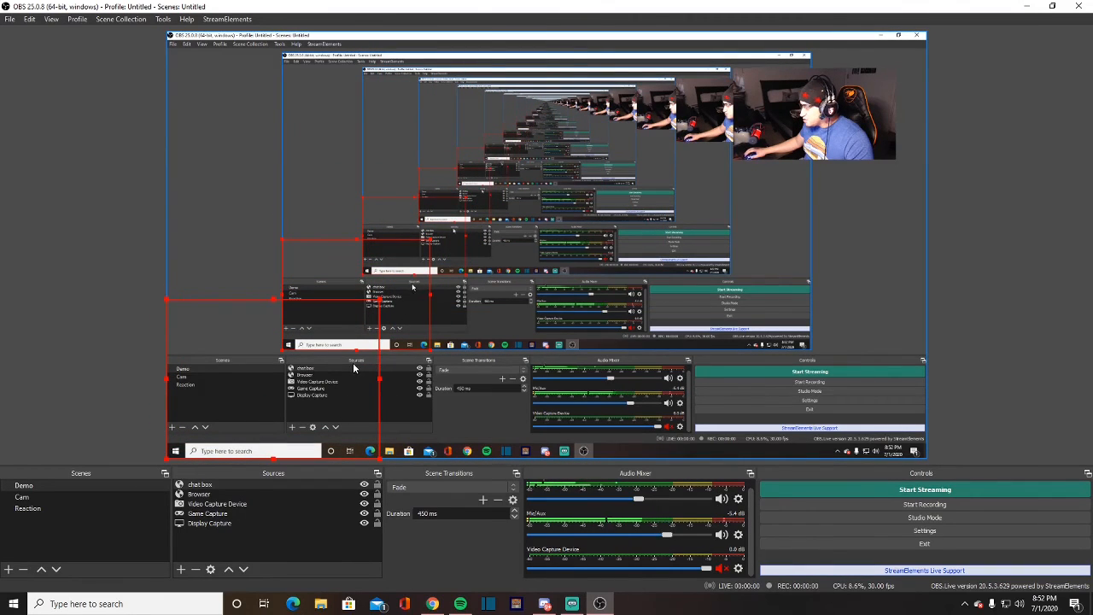
mouse_move(354, 367)
left_mouse_down()
mouse_move(907, 272)
mouse_move(729, 161)
mouse_move(468, 216)
mouse_move(393, 213)
mouse_move(895, 364)
mouse_move(351, 365)
mouse_move(357, 321)
mouse_move(351, 364)
left_mouse_up()
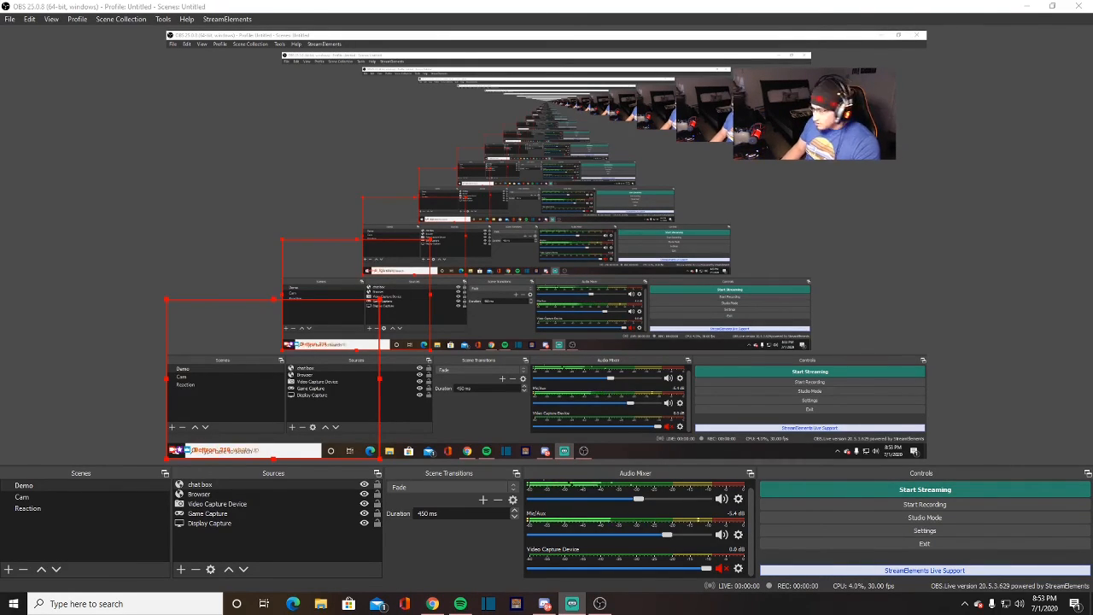
left_click_drag(242, 366, 249, 303)
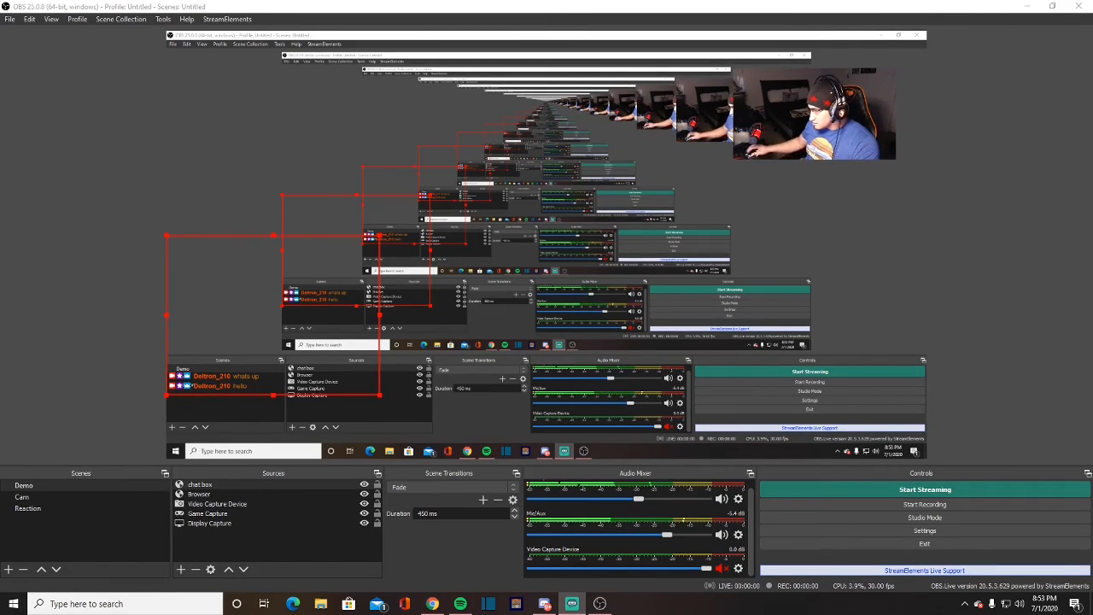
left_click_drag(291, 338, 291, 402)
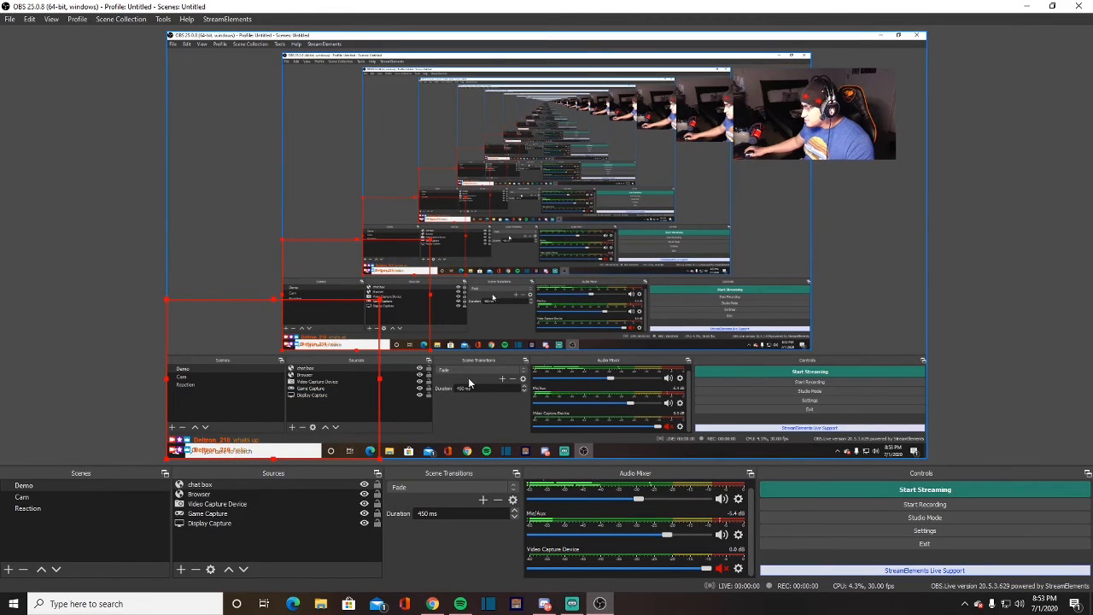
Switch to the Streamlabs dashboard in Chrome and save the Chat Box widget settings
left_click(571, 604)
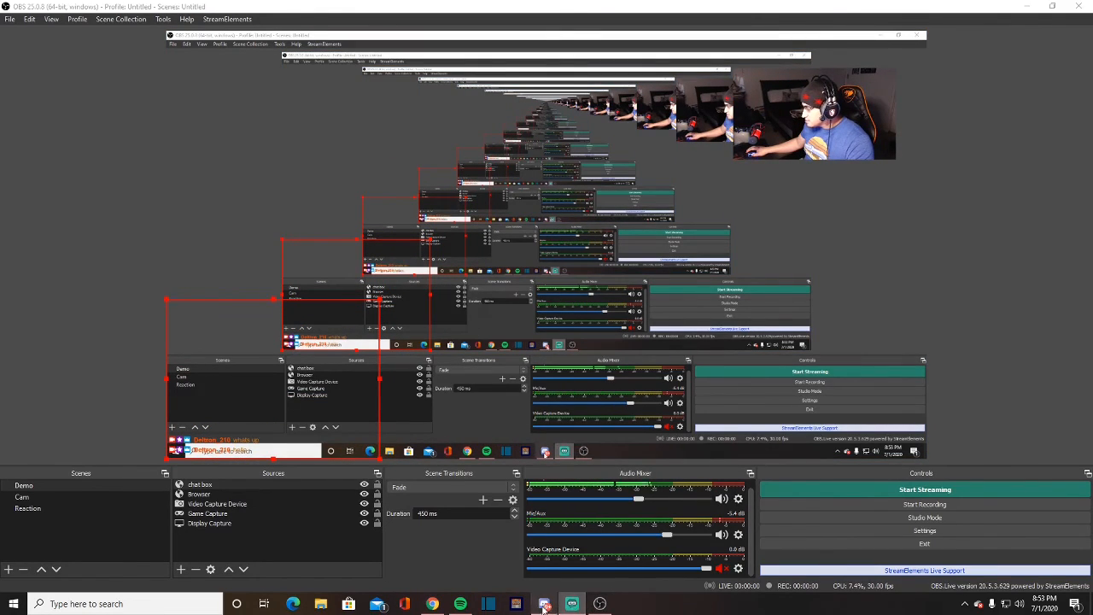
left_click(433, 603)
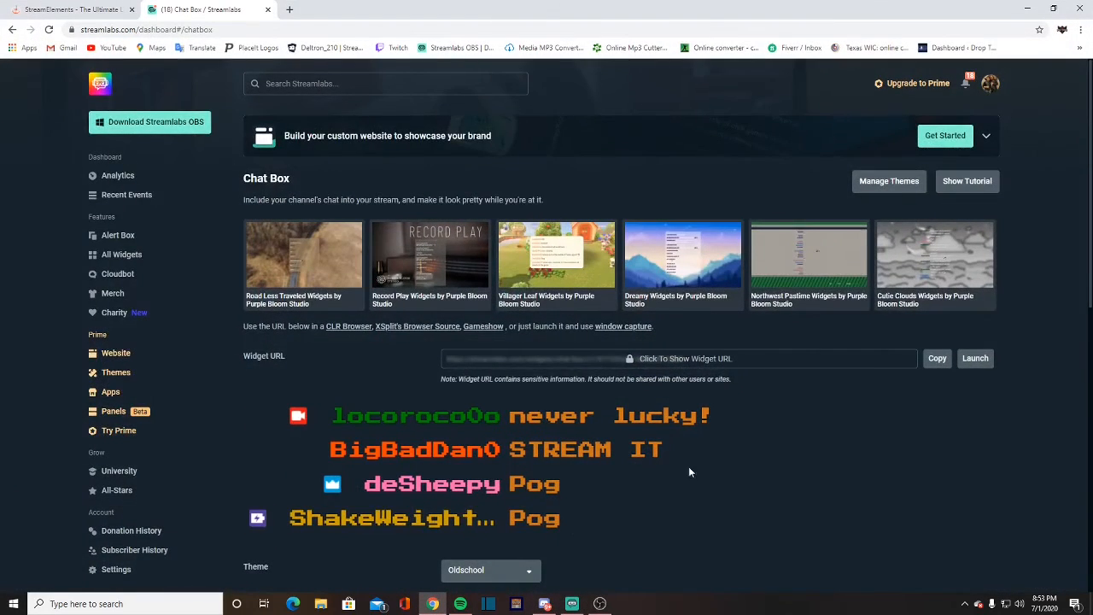
scroll(681, 477, "down", 7)
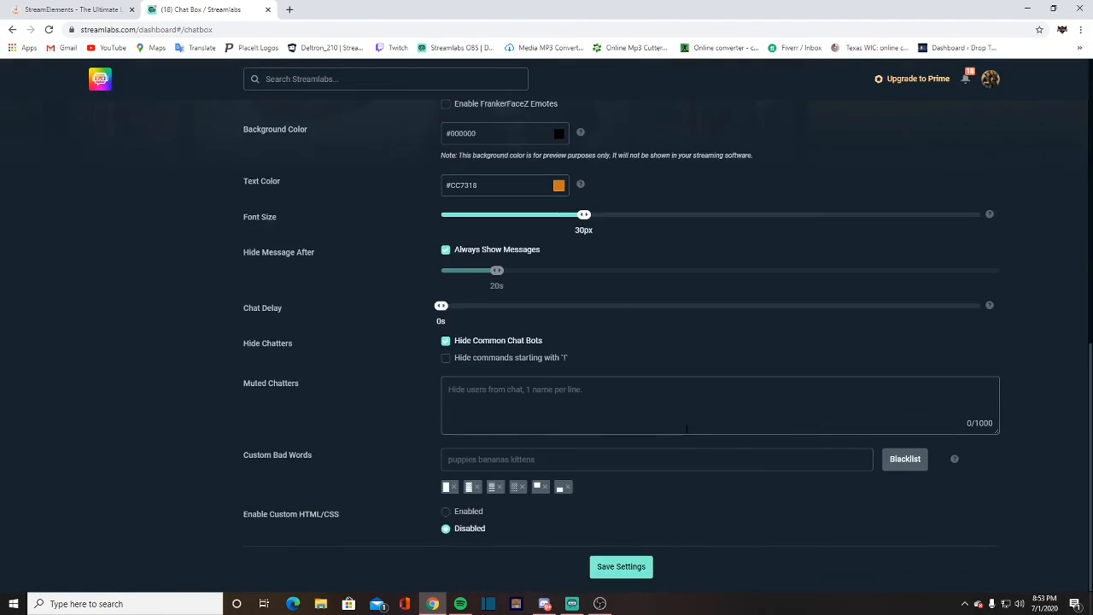
left_click(621, 566)
Copy the Chat Box widget URL again from the Streamlabs page
scroll(800, 420, "up", 5)
scroll(799, 419, "up", 2)
left_click(937, 356)
Look over the saved Chat Box settings, and return to OBS to check the chat overlay with no source selected
scroll(674, 470, "down", 3)
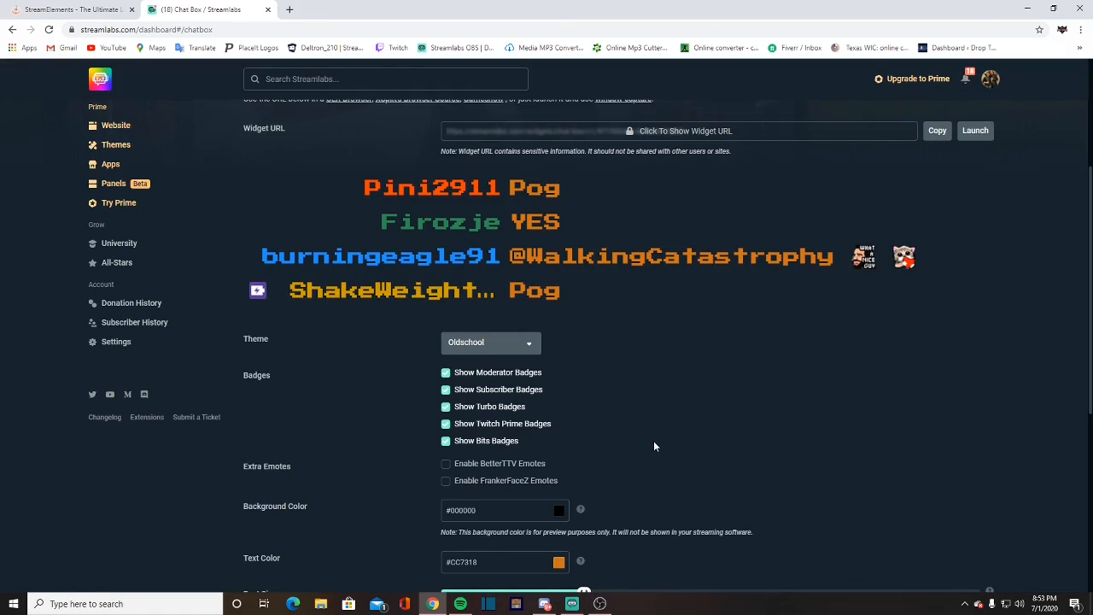
scroll(653, 441, "up", 2)
scroll(654, 445, "down", 5)
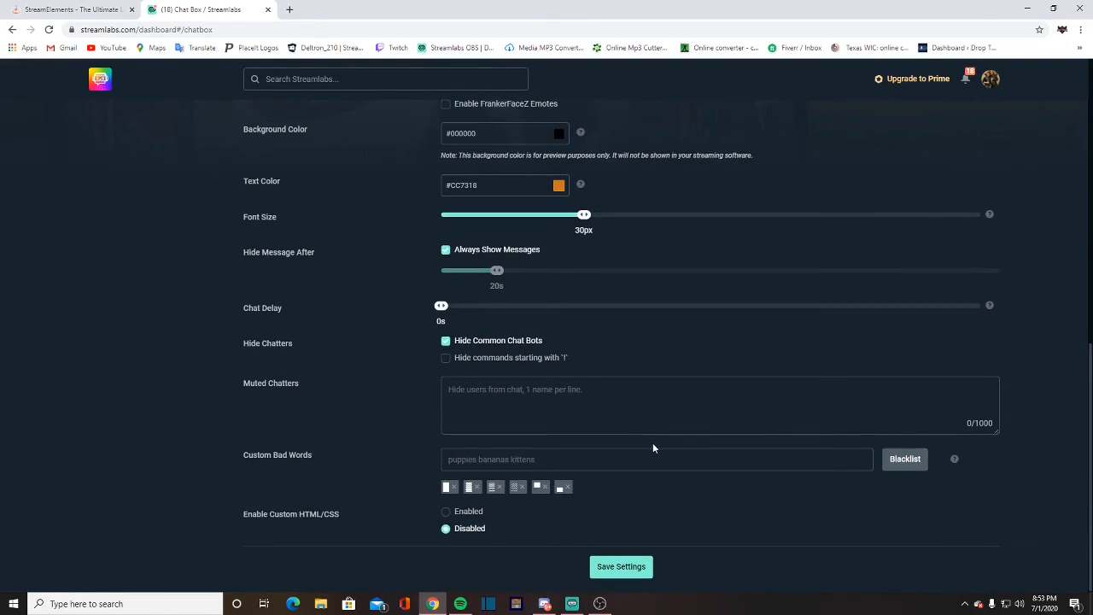
scroll(652, 442, "up", 7)
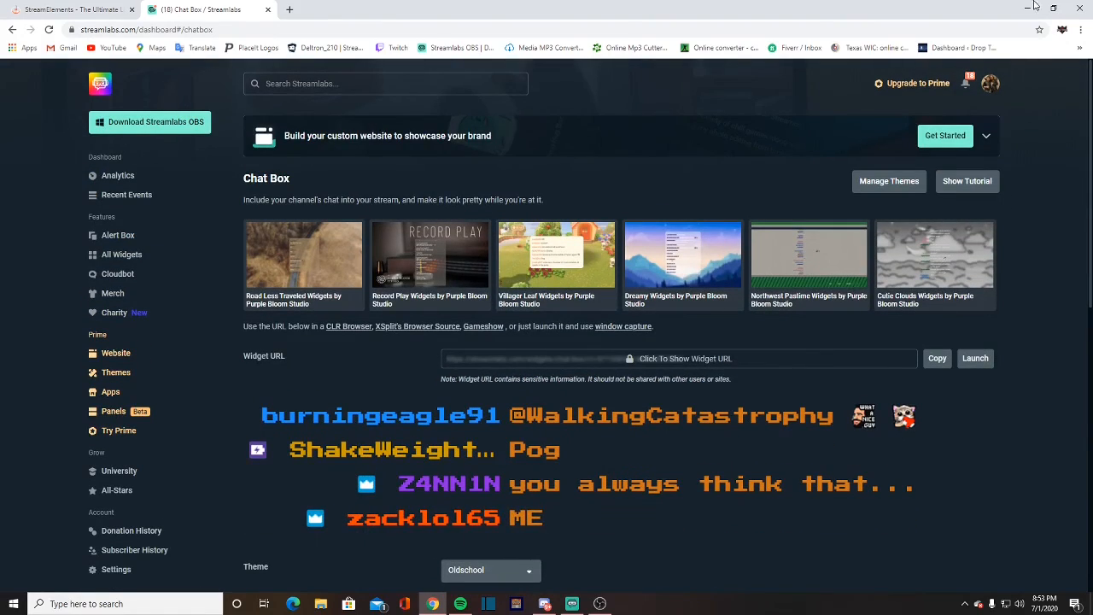
left_click(1028, 8)
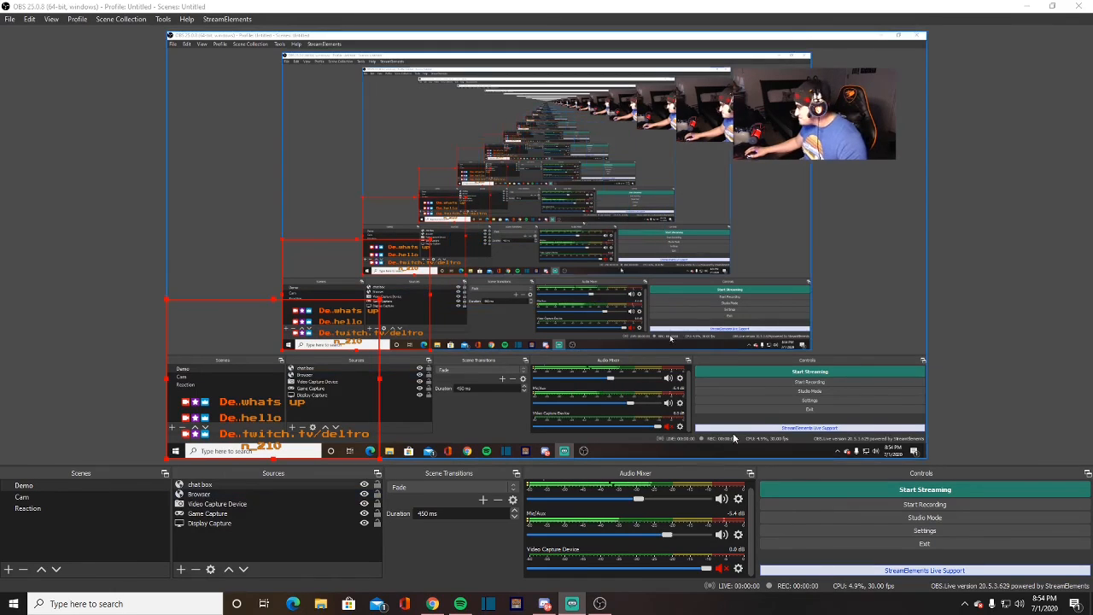
left_click(1021, 287)
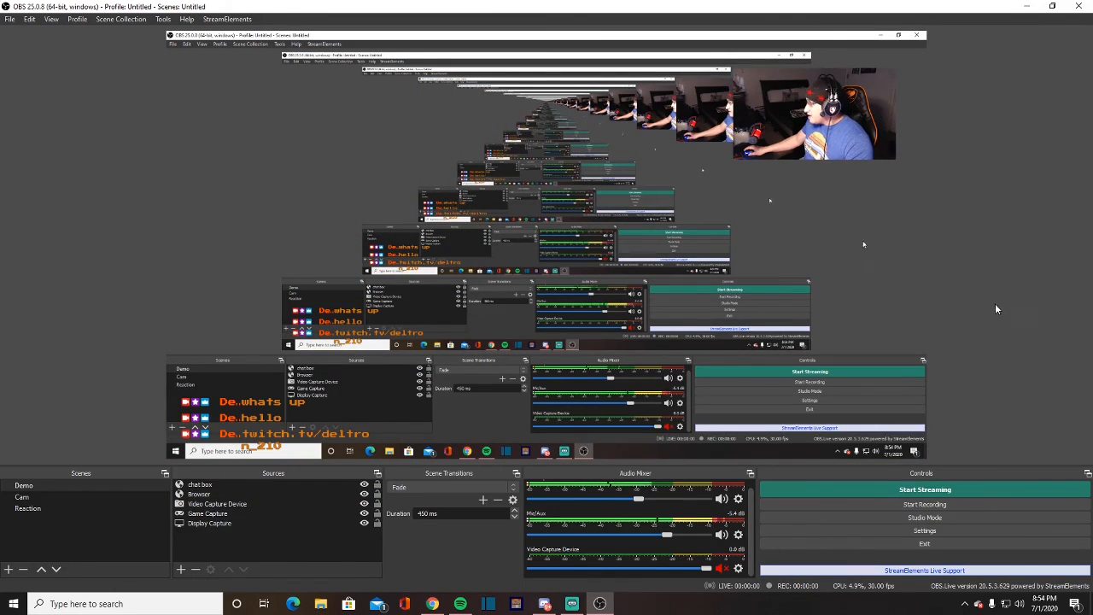